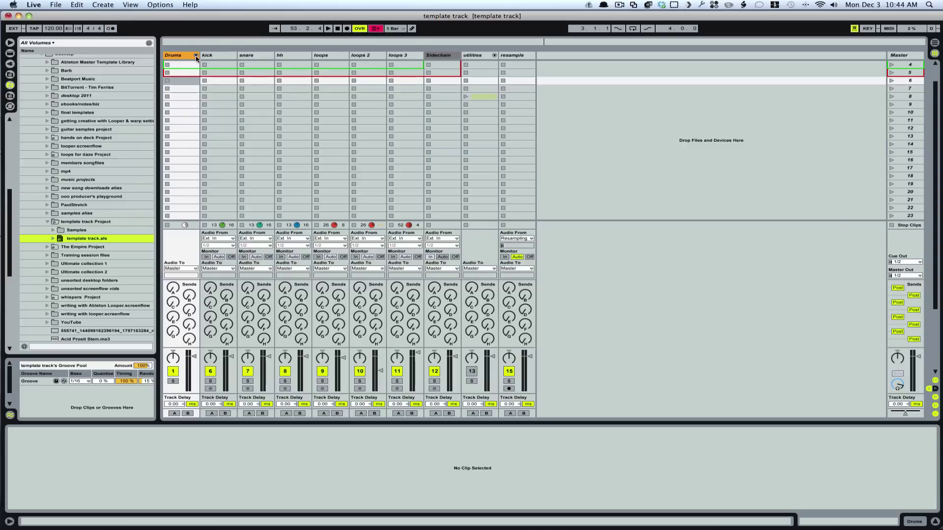
- Unfold the Drums group and select the Electronic & acoustic DrumKits track inside it
{"action": "scroll", "coordinate": [261, 108], "scroll_direction": "up", "scroll_amount": 3}
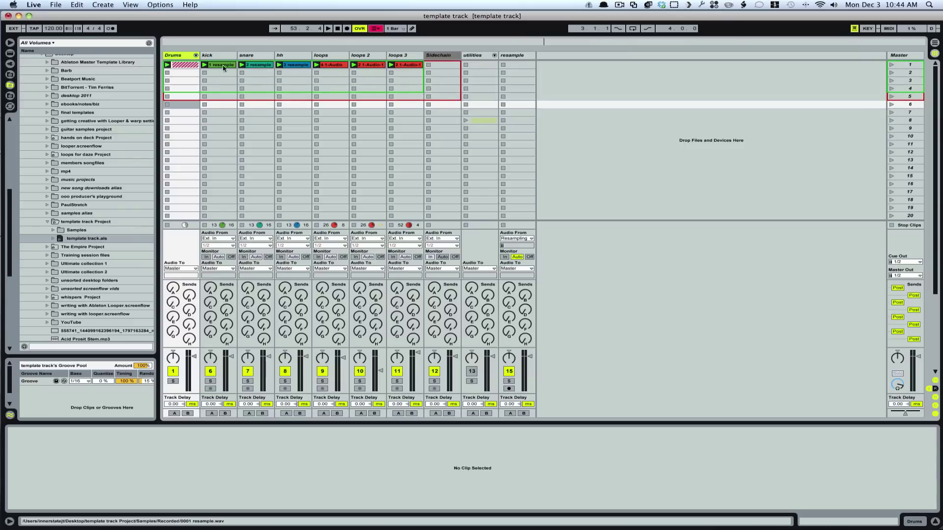
{"action": "left_click", "coordinate": [196, 55]}
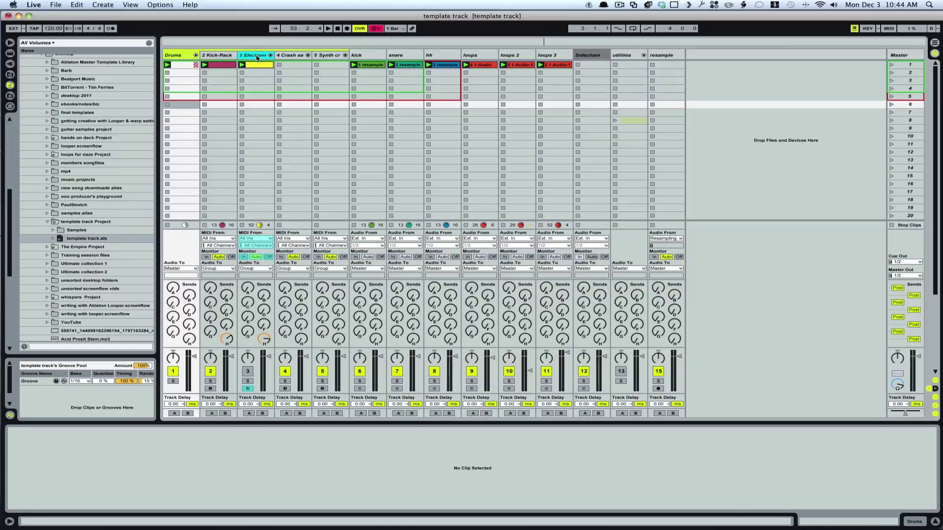
{"action": "left_click", "coordinate": [256, 56]}
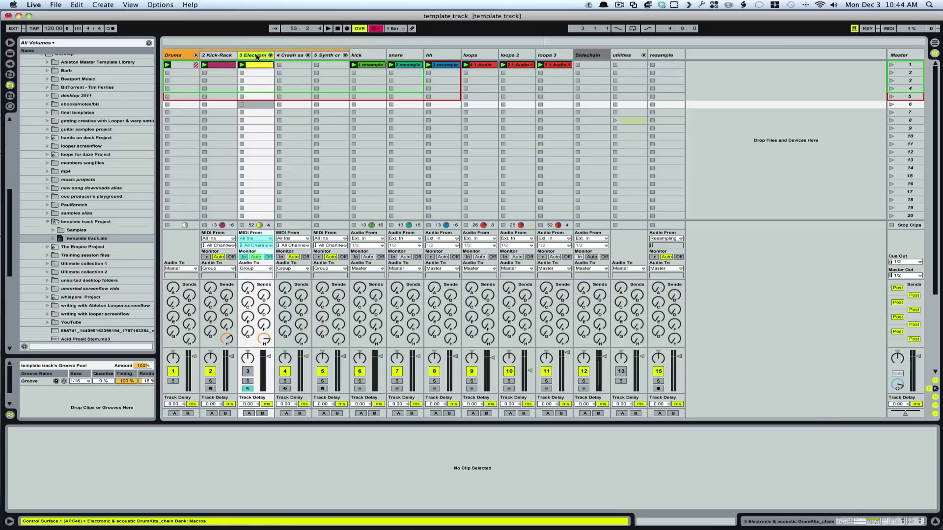
- Create a folder named "song parts" inside the template track Project folder
{"action": "left_click", "coordinate": [82, 224]}
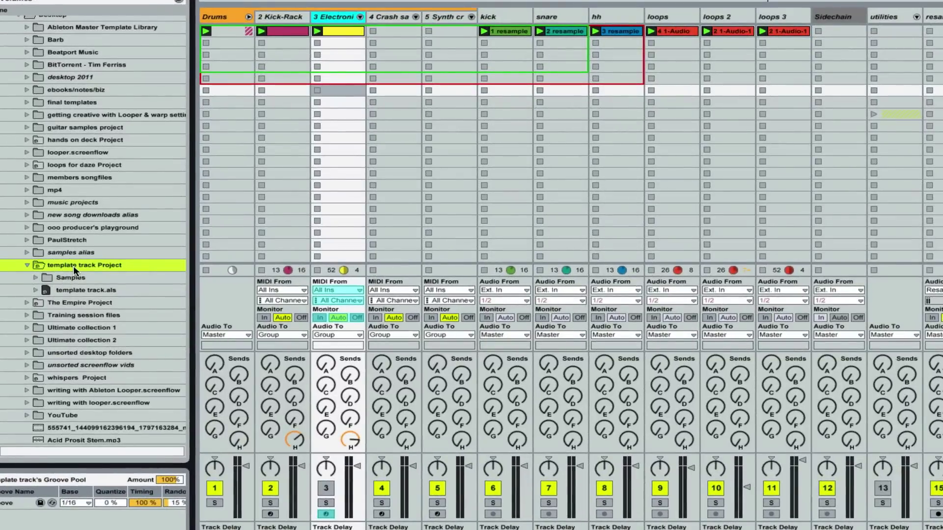
{"action": "right_click", "coordinate": [78, 222]}
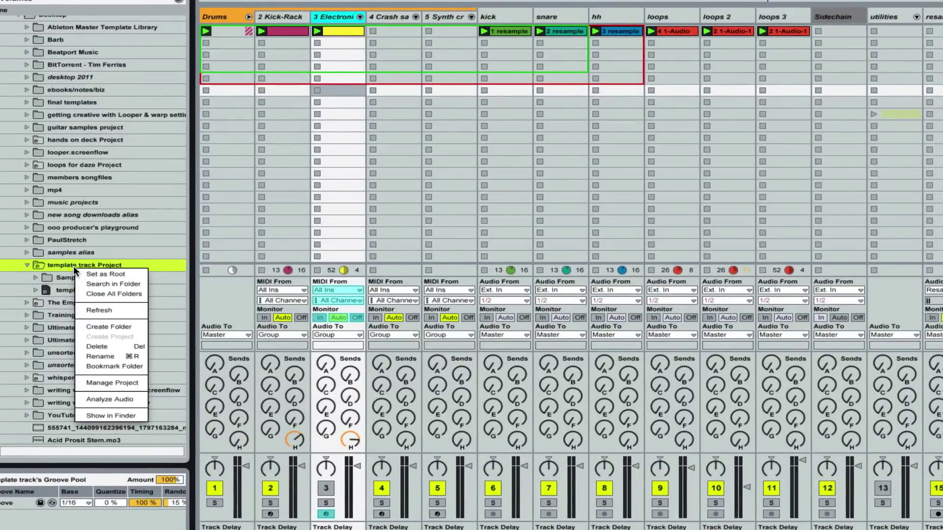
{"action": "left_click", "coordinate": [94, 327]}
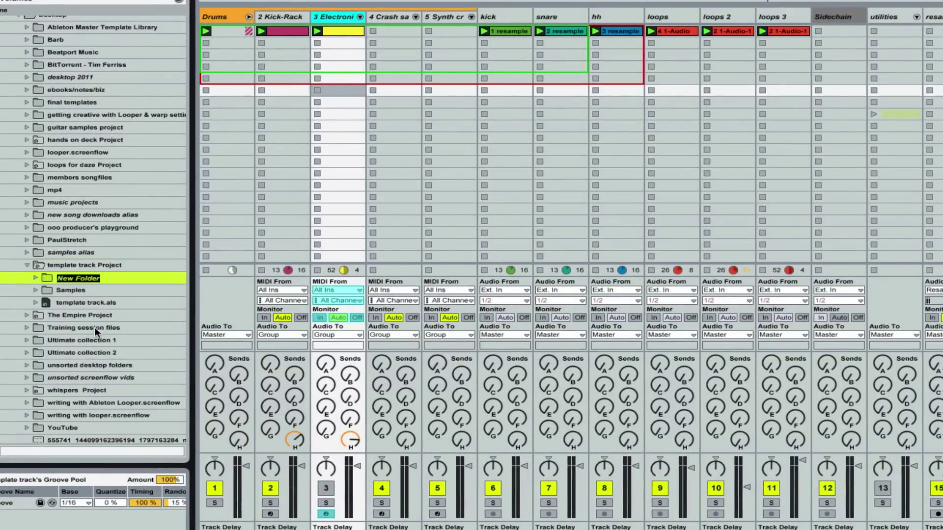
{"action": "type", "text": "song parts"}
{"action": "key", "text": "Return"}
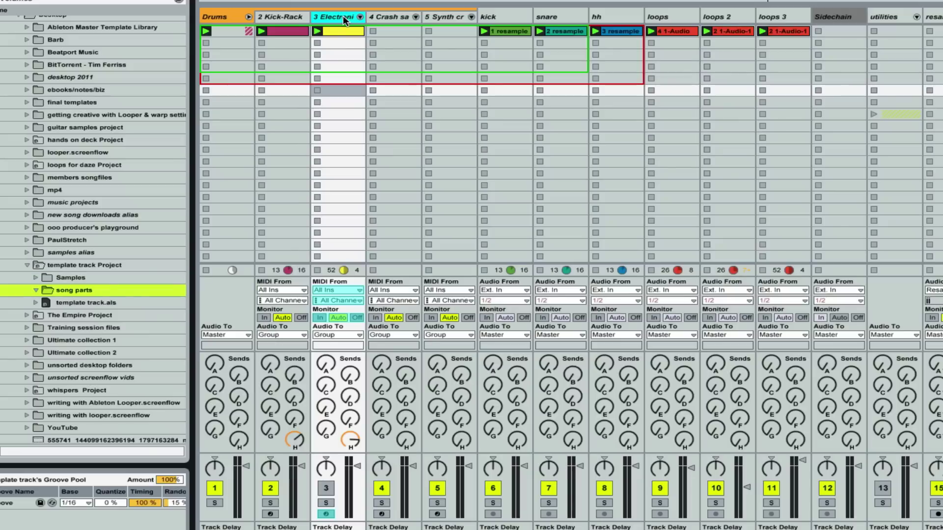
- Save the Electronic & acoustic DrumKits track into the song parts folder under its default name and select the saved file
{"action": "left_click_drag", "start_coordinate": [342, 15], "coordinate": [93, 290]}
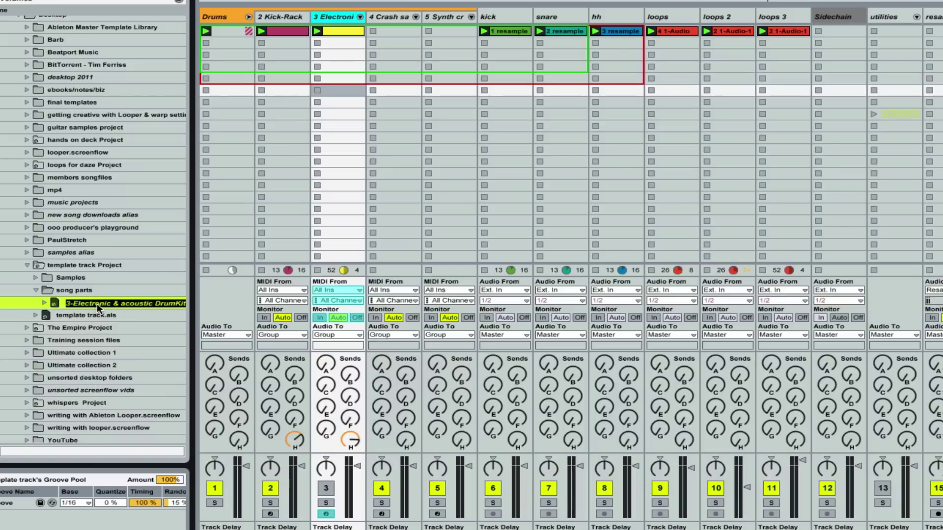
{"action": "key", "text": "Return"}
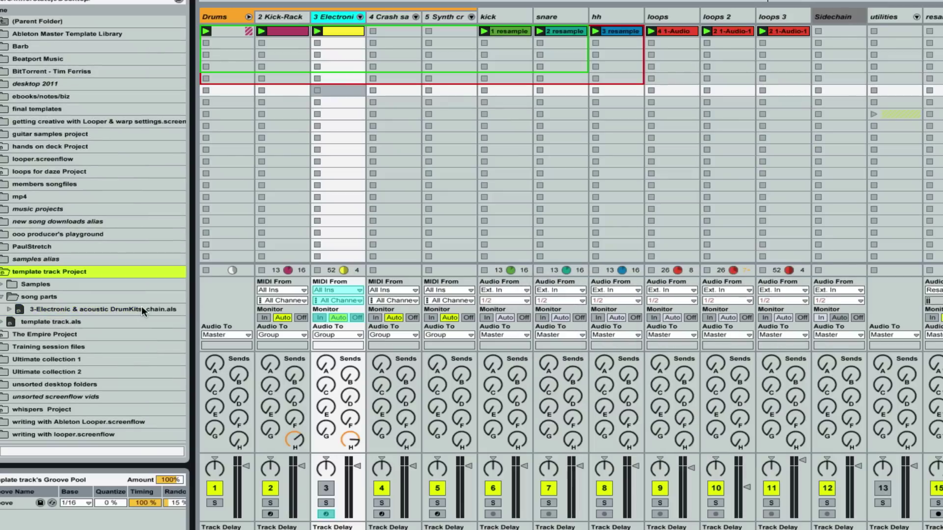
{"action": "left_click", "coordinate": [41, 310]}
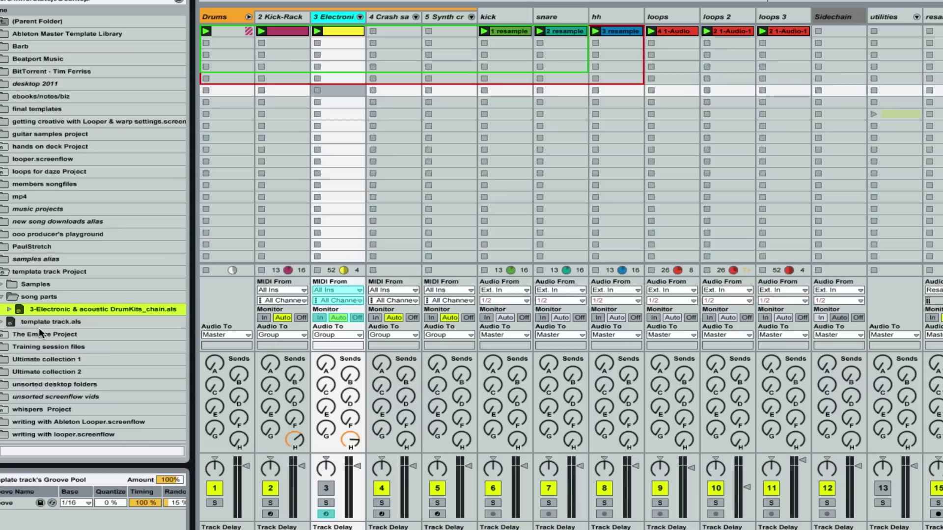
- Delete the Electronic & acoustic DrumKits track from the set and select its saved copy in the song parts folder
{"action": "left_click", "coordinate": [340, 19]}
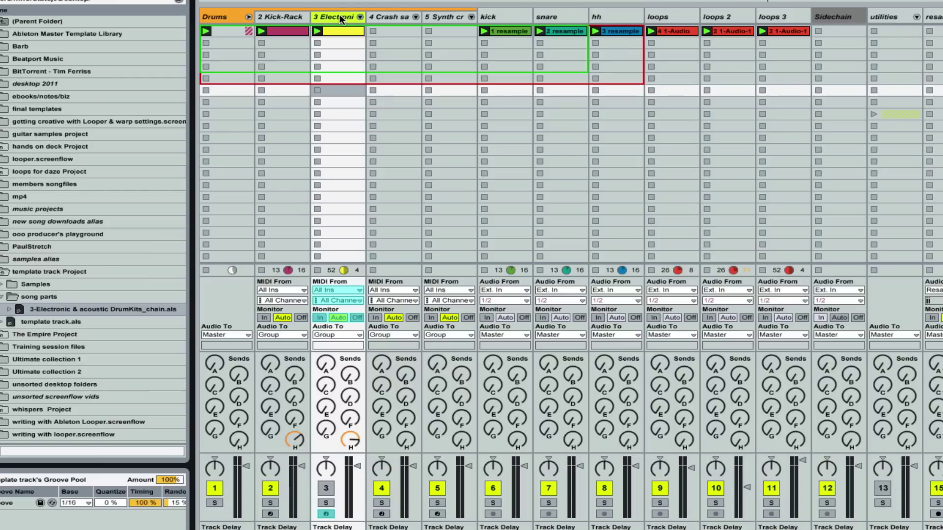
{"action": "key", "text": "Delete"}
{"action": "left_click", "coordinate": [21, 310]}
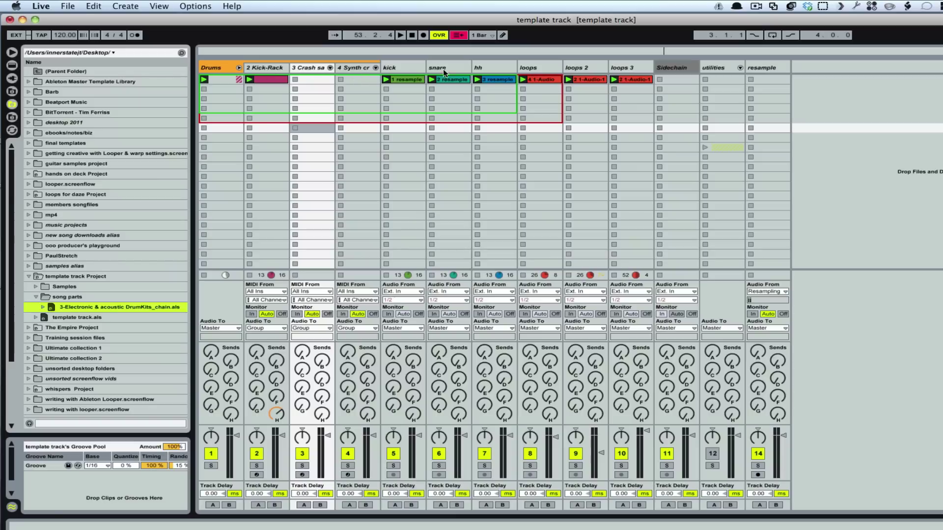
- Move the kick through loops 3 tracks into the Drums group after the Synth crash track, and fold the group
{"action": "left_click", "coordinate": [416, 67]}
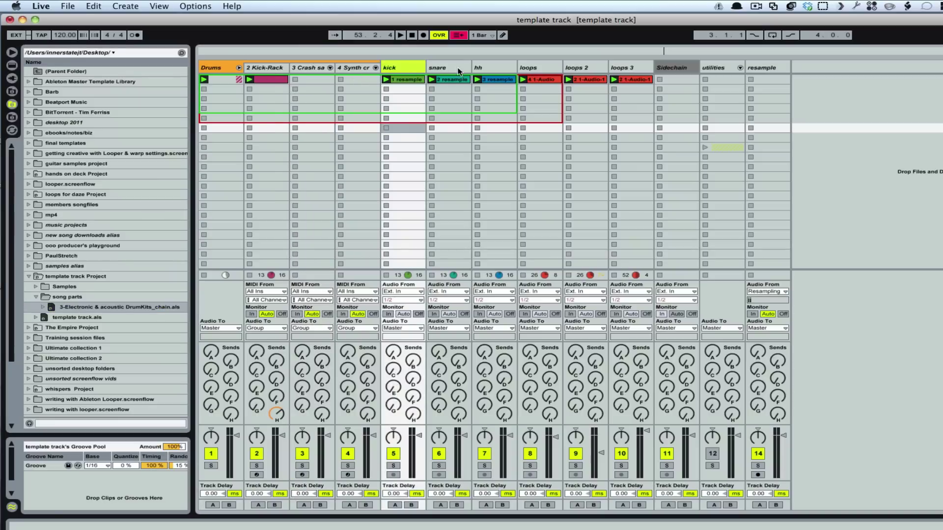
{"action": "left_click", "coordinate": [632, 68]}
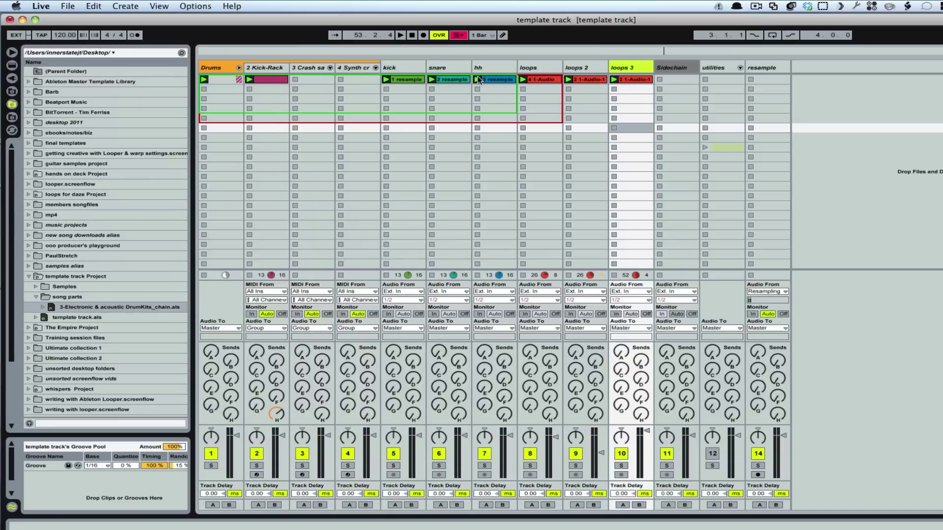
{"action": "left_click", "coordinate": [408, 68], "text": "shift"}
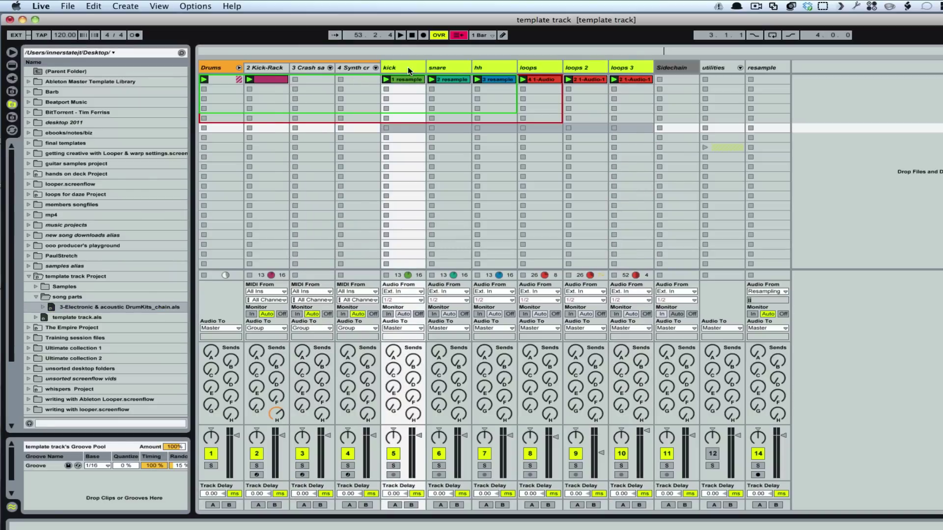
{"action": "left_click_drag", "start_coordinate": [408, 71], "coordinate": [334, 65]}
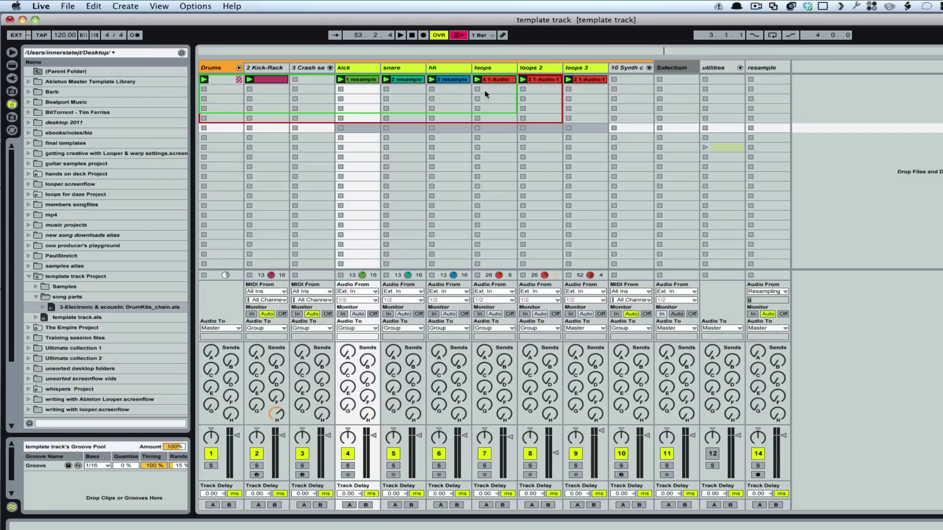
{"action": "left_click_drag", "start_coordinate": [625, 69], "coordinate": [345, 75]}
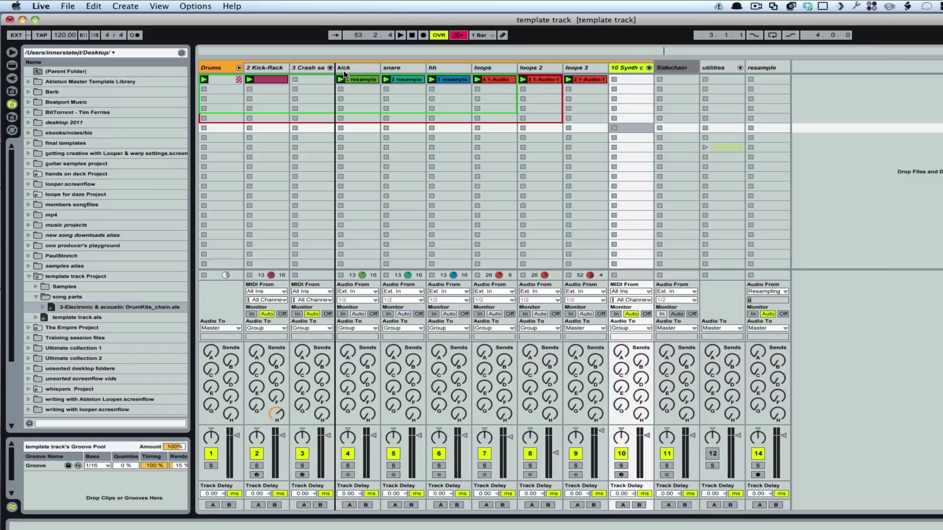
{"action": "left_click_drag", "start_coordinate": [345, 75], "coordinate": [346, 75]}
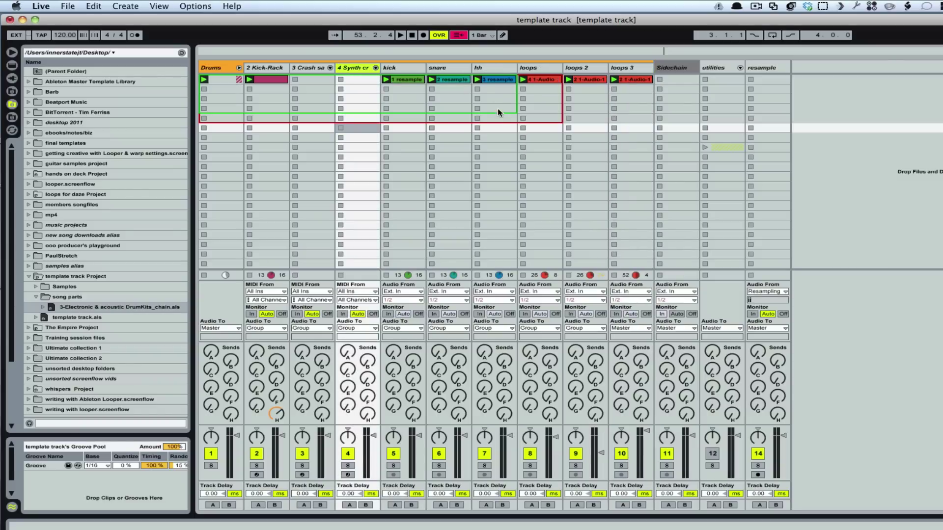
{"action": "left_click", "coordinate": [239, 68]}
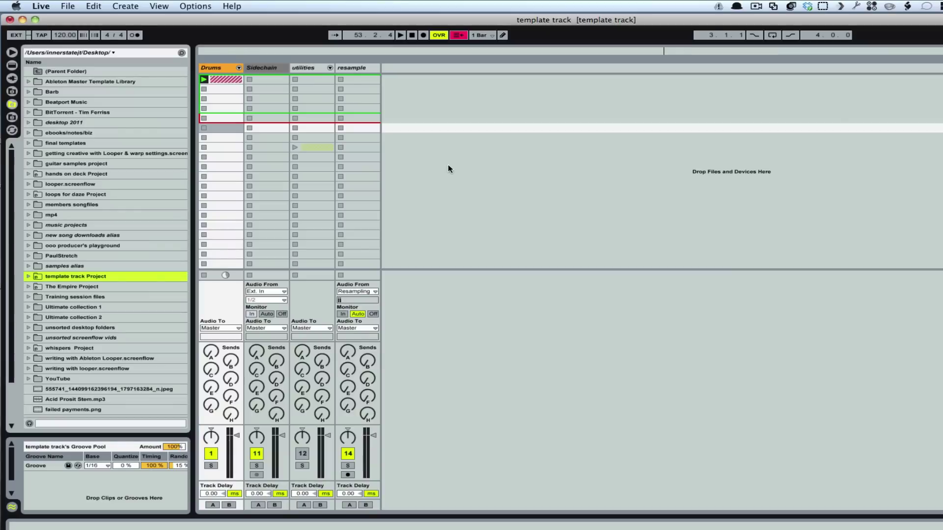
- Load Operator Sub Chain.adg from the Master Template's Bass > Sub folder onto a new track after resample
{"action": "left_click", "coordinate": [12, 91]}
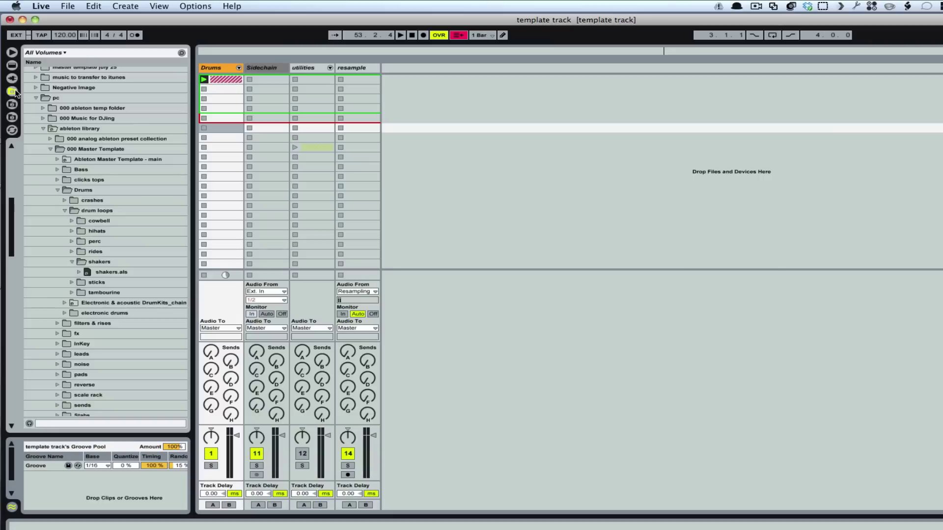
{"action": "left_click", "coordinate": [57, 170]}
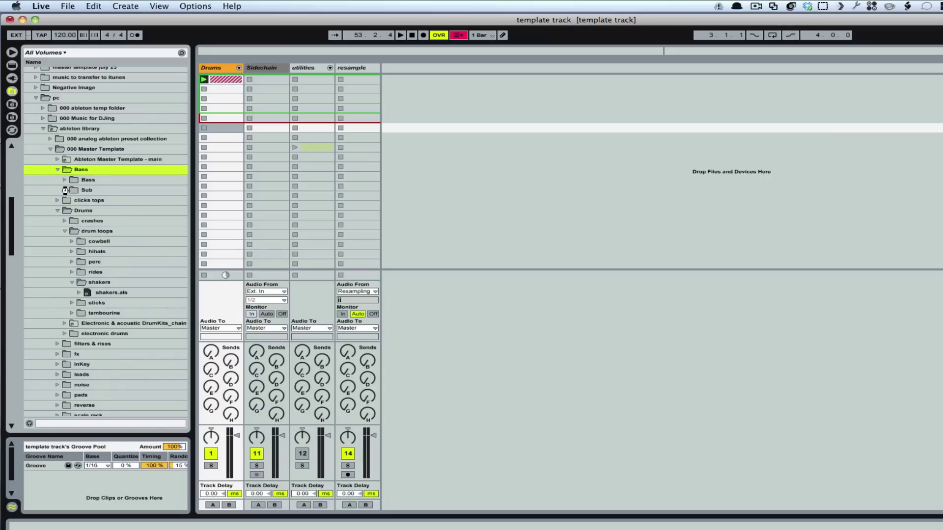
{"action": "left_click", "coordinate": [65, 190]}
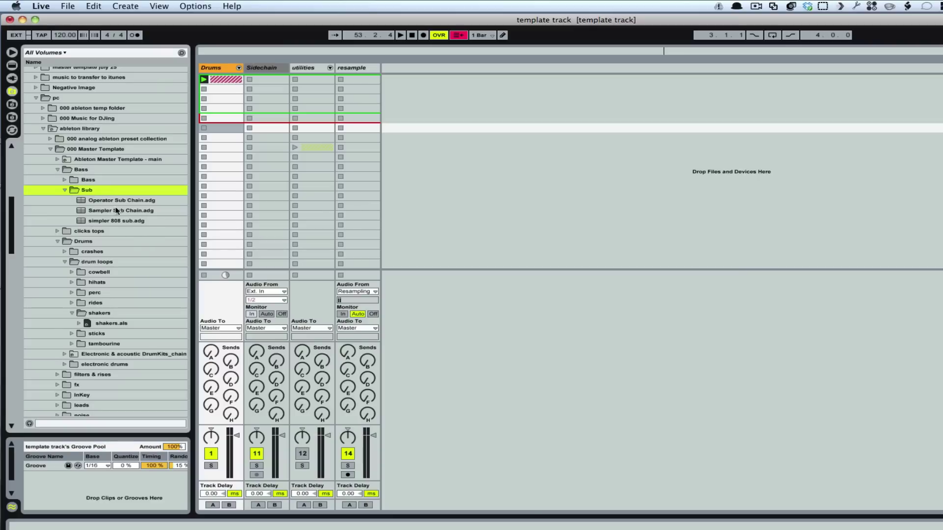
{"action": "scroll", "coordinate": [49, 198], "scroll_direction": "down", "scroll_amount": 1}
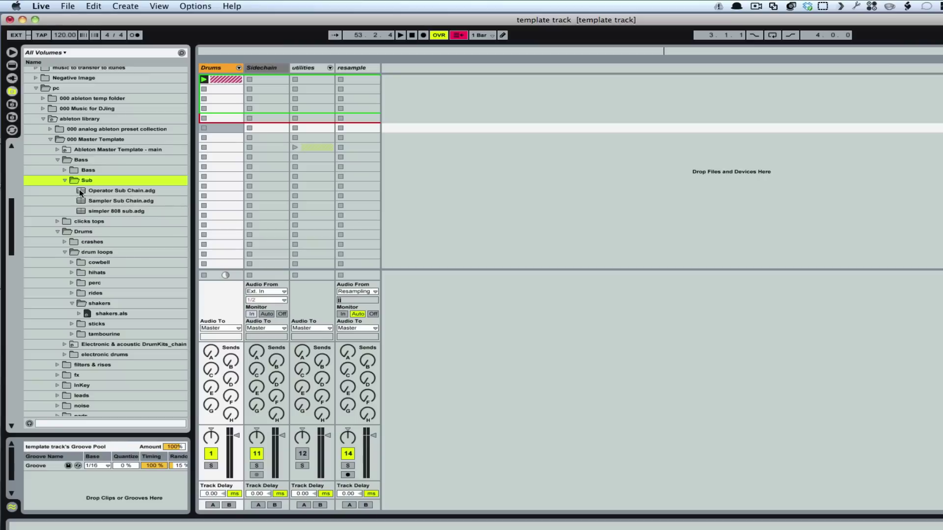
{"action": "left_click_drag", "start_coordinate": [78, 190], "coordinate": [398, 75]}
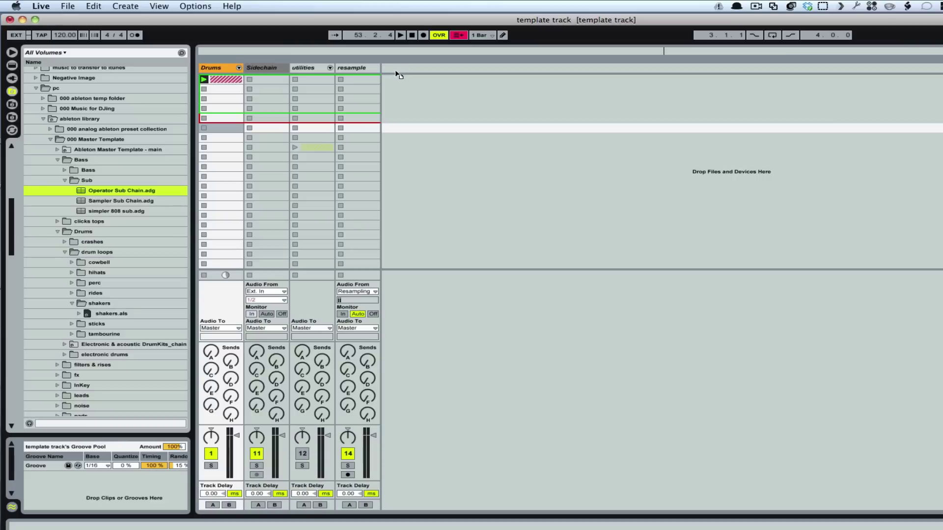
{"action": "left_click_drag", "start_coordinate": [398, 75], "coordinate": [398, 75]}
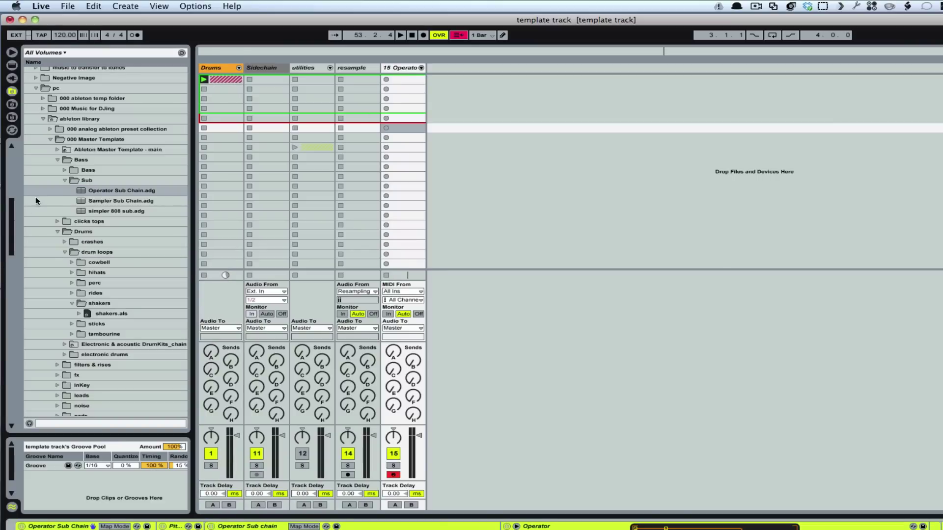
- Load Sampler Bass.adg from the inner Bass folder onto another new track, and hide the file browser
{"action": "left_click", "coordinate": [66, 181]}
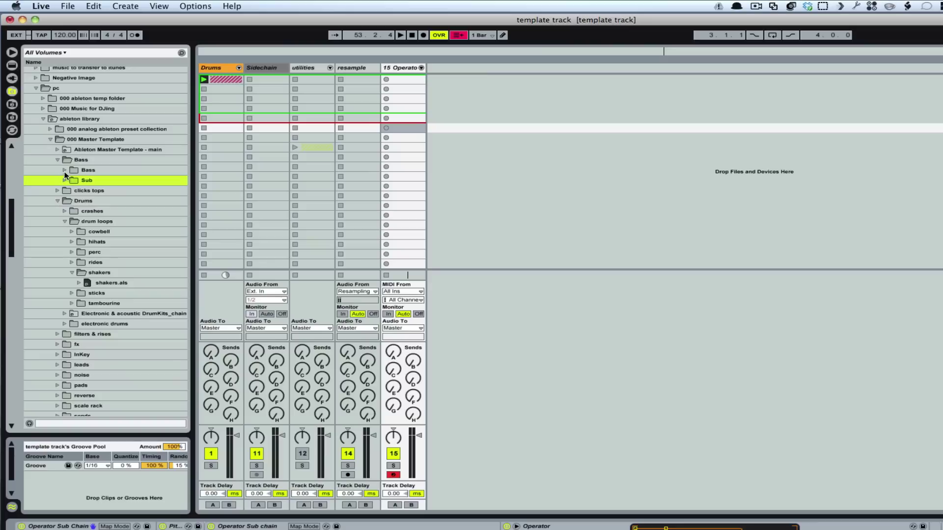
{"action": "left_click", "coordinate": [63, 170]}
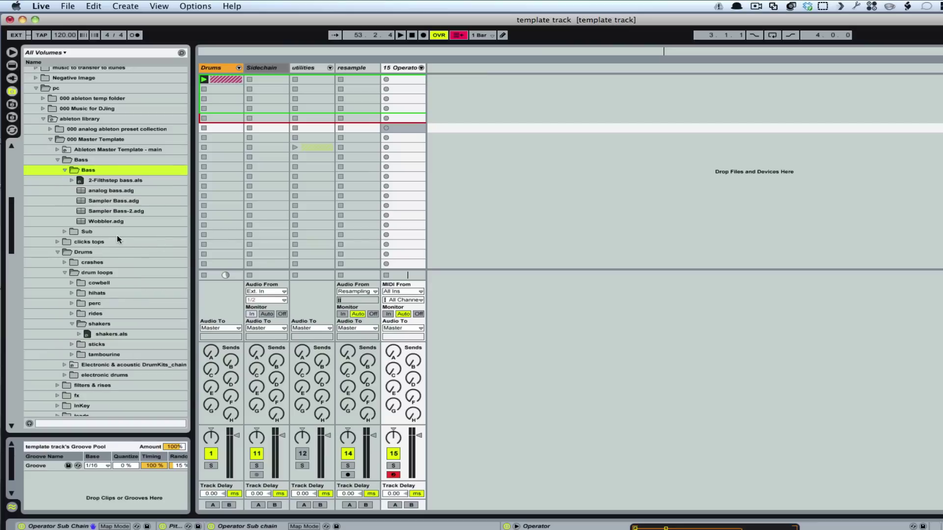
{"action": "left_click", "coordinate": [81, 202]}
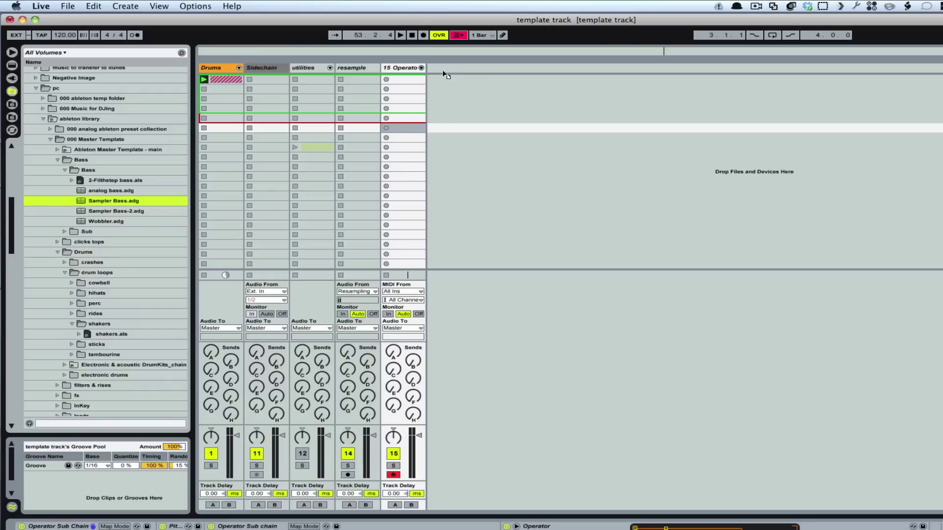
{"action": "left_click_drag", "start_coordinate": [443, 74], "coordinate": [444, 75]}
{"action": "left_click", "coordinate": [12, 52]}
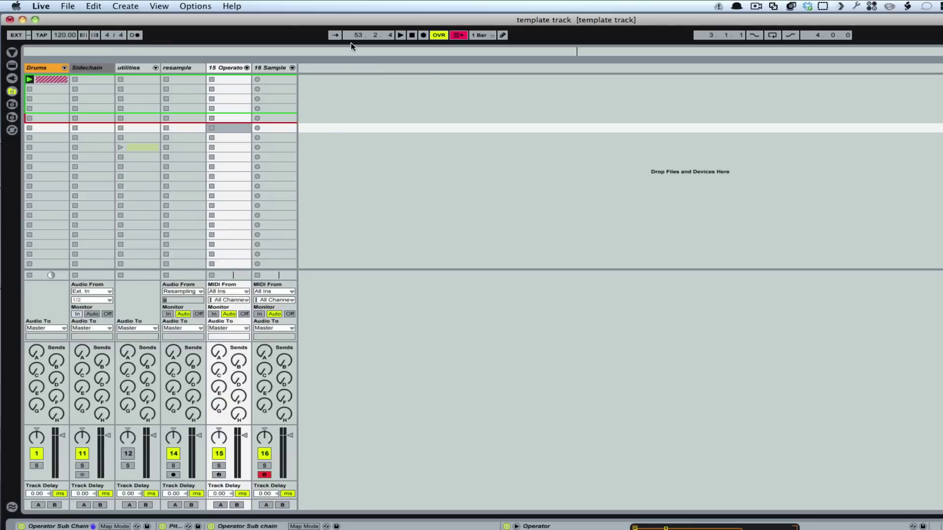
- Arm the Operator Sub Chain track for recording and rename it "Sub"
{"action": "left_click", "coordinate": [228, 67]}
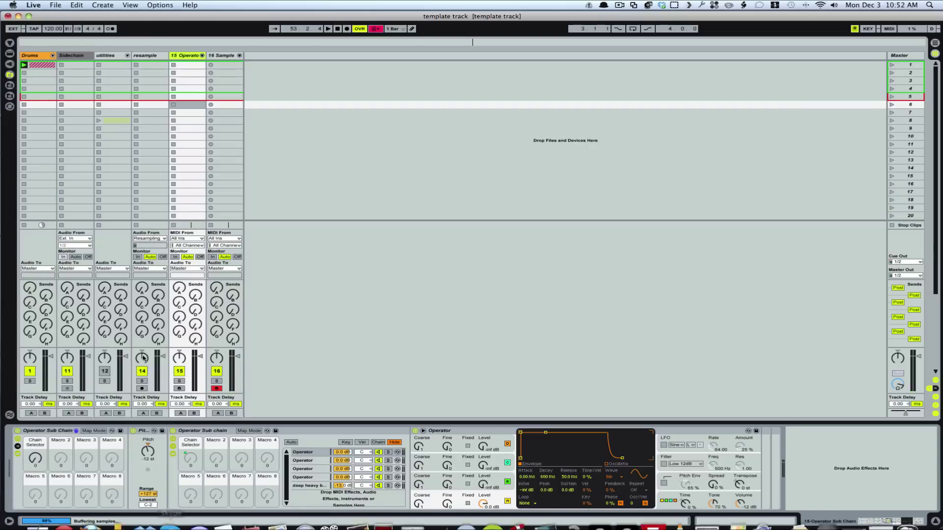
{"action": "left_click", "coordinate": [179, 388]}
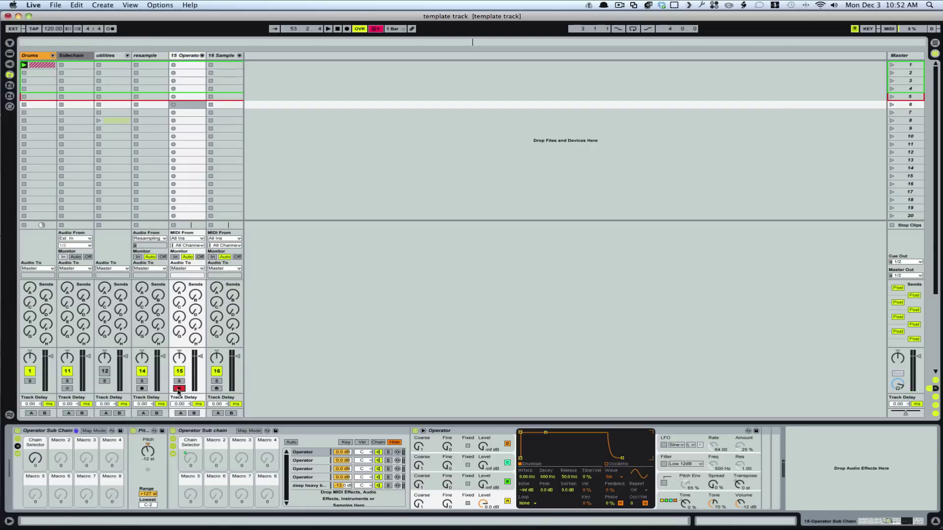
{"action": "left_click", "coordinate": [189, 57]}
{"action": "key", "text": "super+r"}
{"action": "type", "text": "Sub"}
{"action": "key", "text": "Return"}
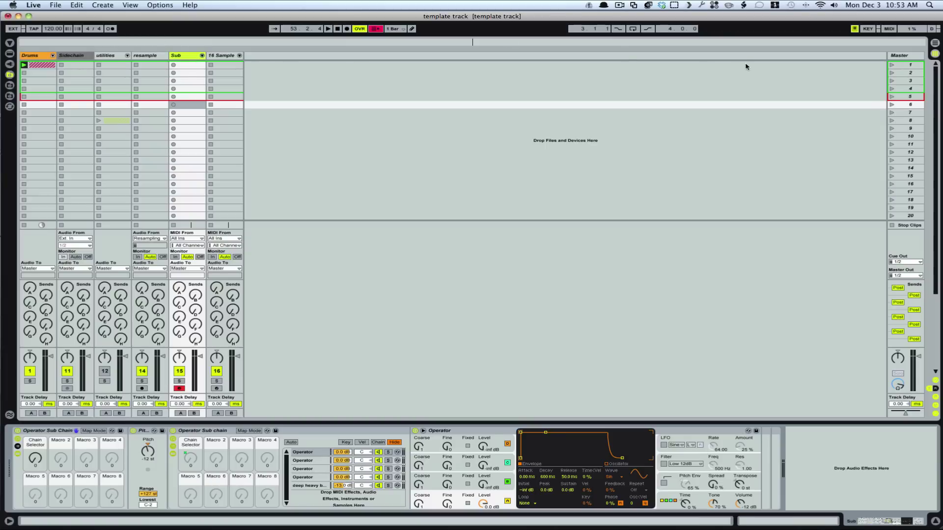
- Start playback and lower the Drums group's volume to balance it against the Sub track
{"action": "left_click", "coordinate": [328, 29]}
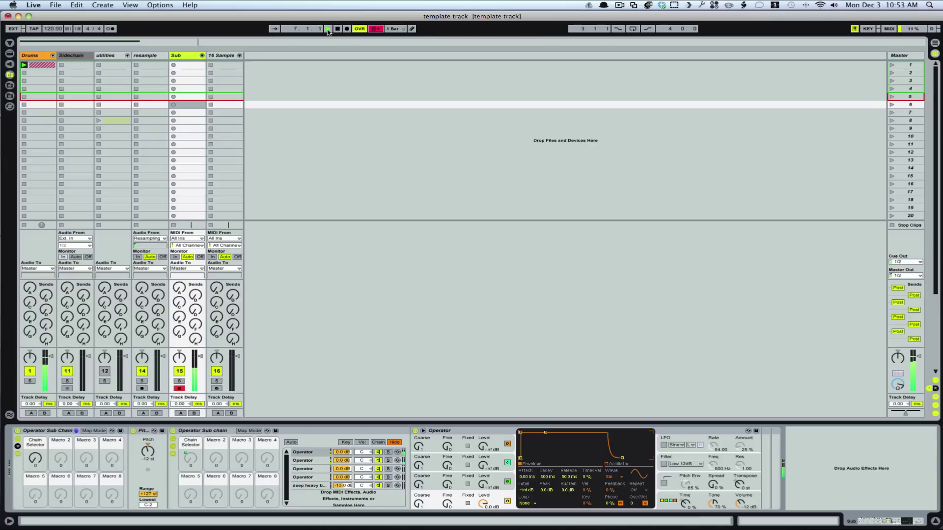
{"action": "left_click", "coordinate": [202, 358]}
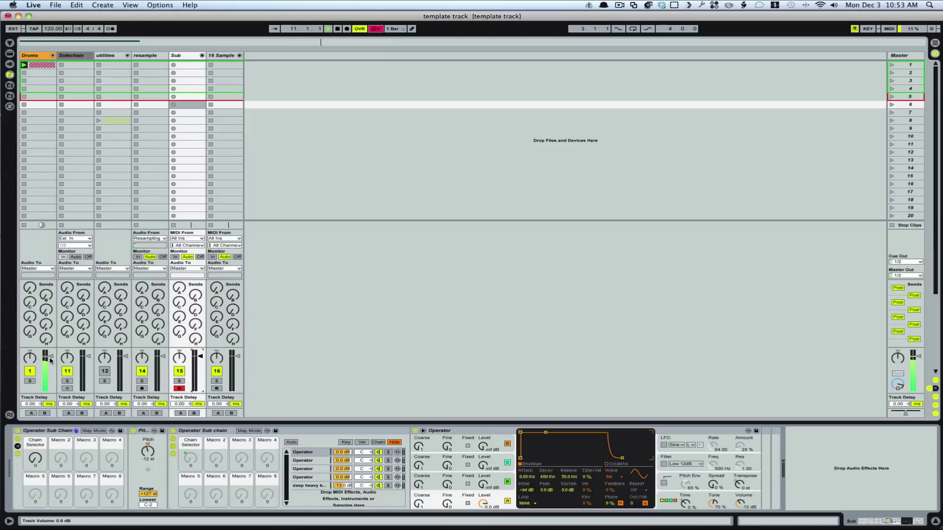
{"action": "left_click_drag", "start_coordinate": [51, 357], "coordinate": [51, 372]}
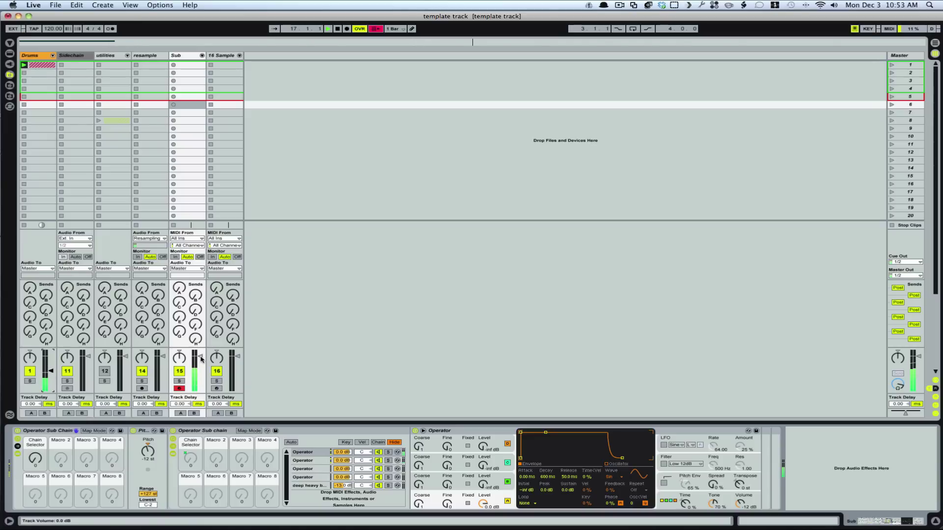
- Lower the Sub track's volume and audition its Operator chains with the Chain Selector macro, returning the macro to 0
{"action": "left_click_drag", "start_coordinate": [200, 356], "coordinate": [200, 365]}
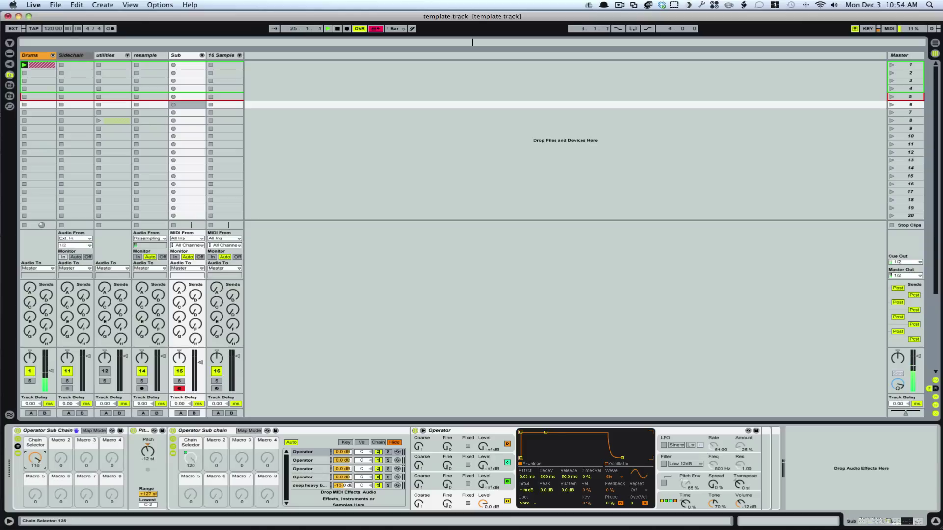
{"action": "left_click_drag", "start_coordinate": [36, 460], "coordinate": [35, 497]}
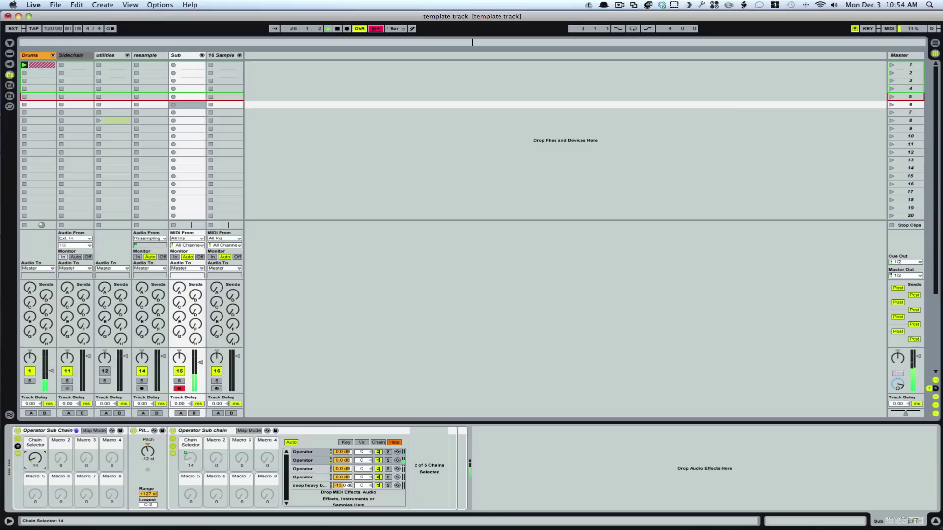
{"action": "left_click_drag", "start_coordinate": [36, 459], "coordinate": [36, 457]}
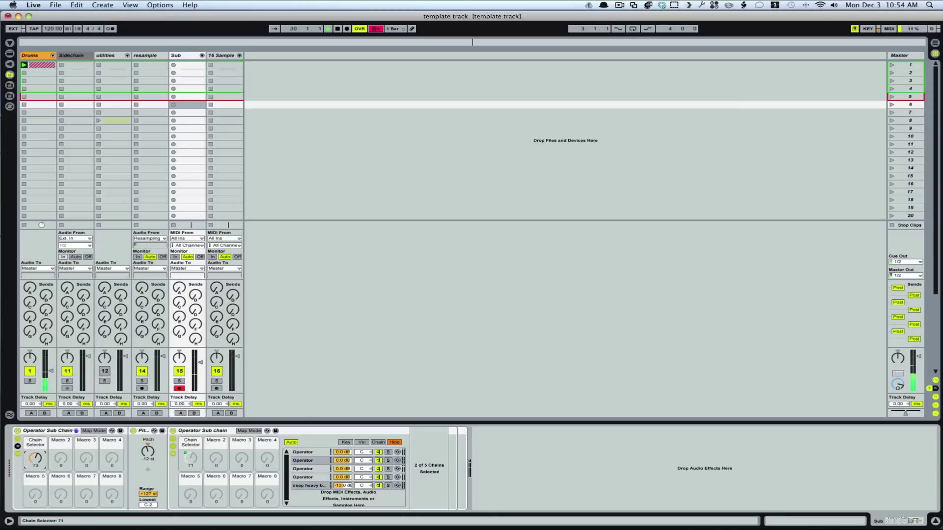
{"action": "left_click_drag", "start_coordinate": [35, 459], "coordinate": [35, 454]}
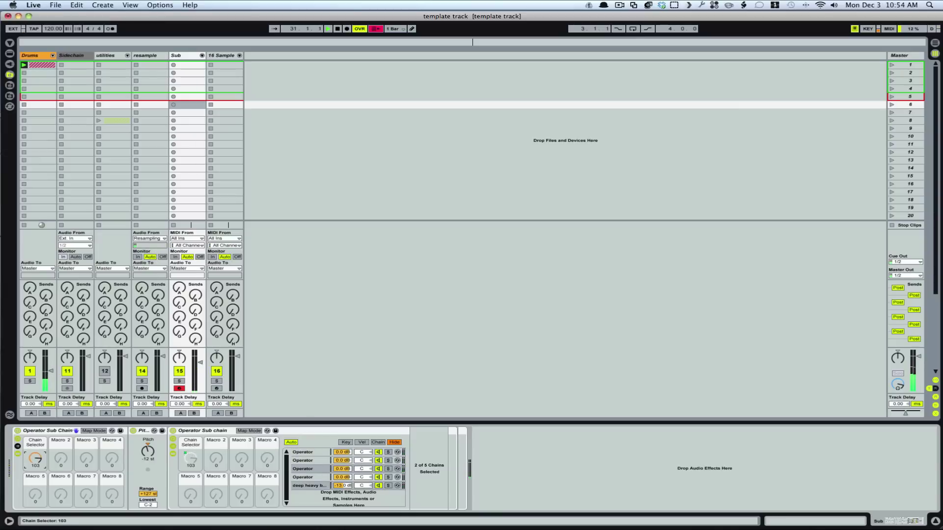
{"action": "left_click_drag", "start_coordinate": [36, 462], "coordinate": [36, 461]}
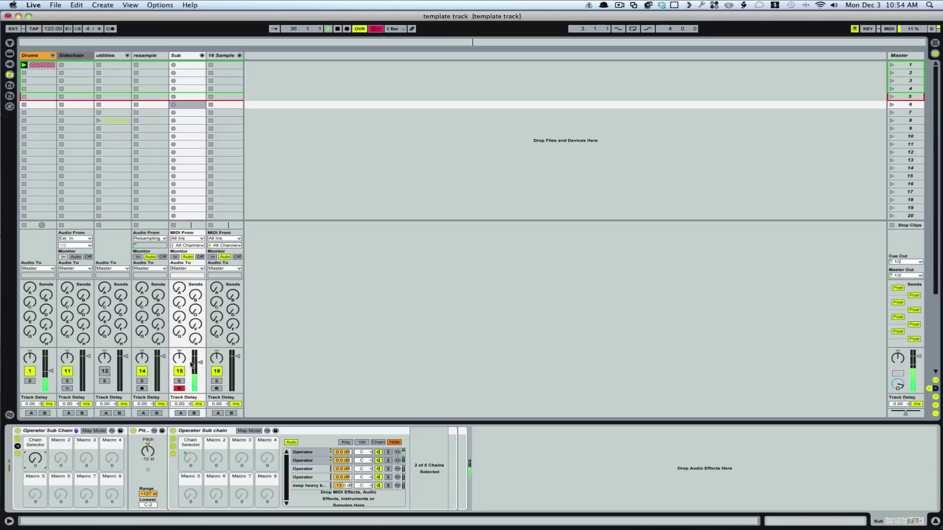
{"action": "left_click_drag", "start_coordinate": [201, 364], "coordinate": [201, 367]}
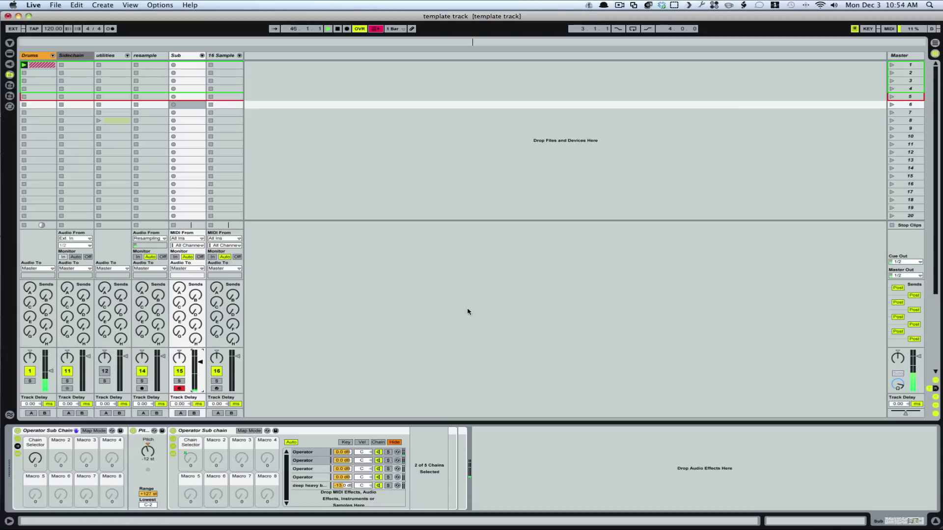
- Record a one-bar A1 bassline into a new clip in the Sub track's first slot, and delete the short note at its start
{"action": "double_click", "coordinate": [189, 65]}
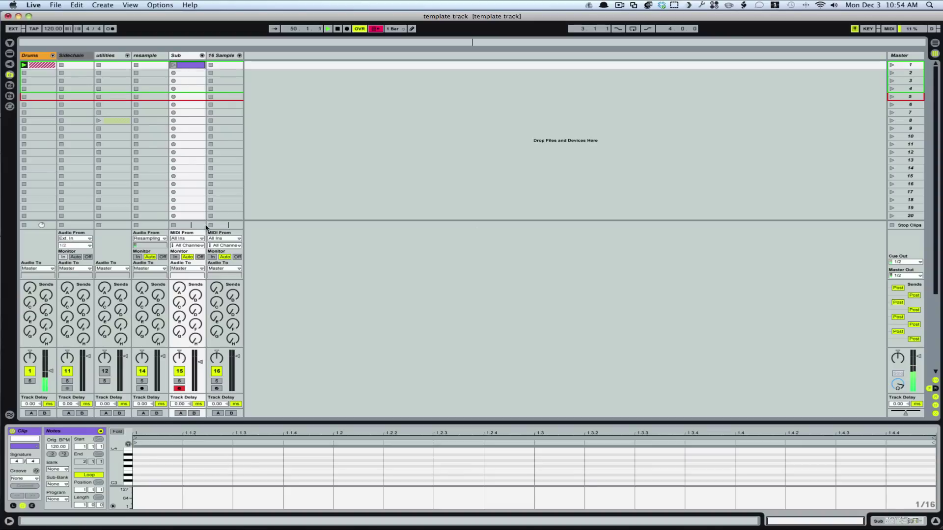
{"action": "left_click", "coordinate": [173, 64]}
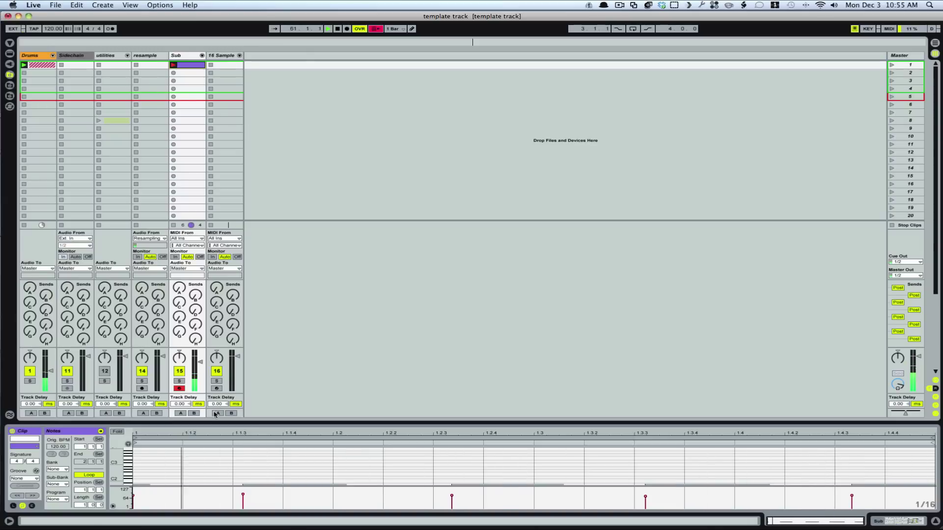
{"action": "left_click", "coordinate": [262, 465]}
{"action": "key", "text": "super+a"}
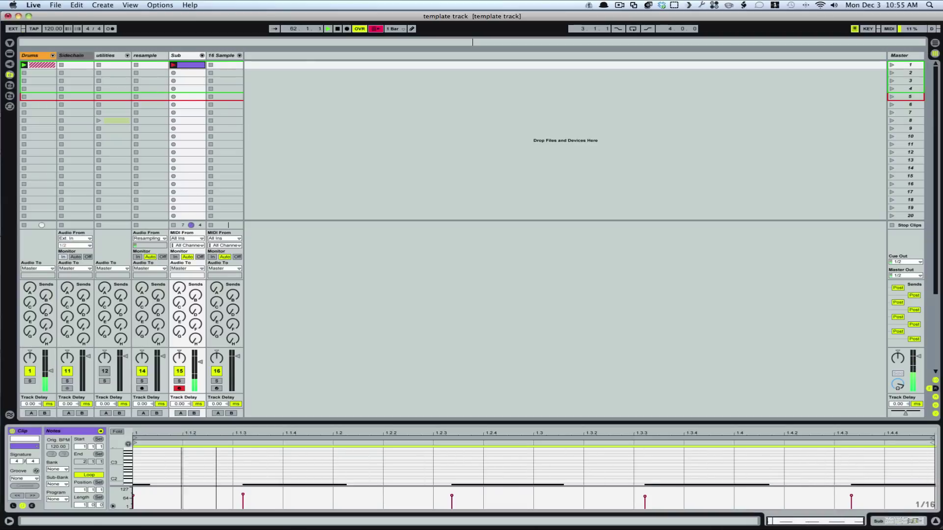
{"action": "left_click", "coordinate": [265, 468]}
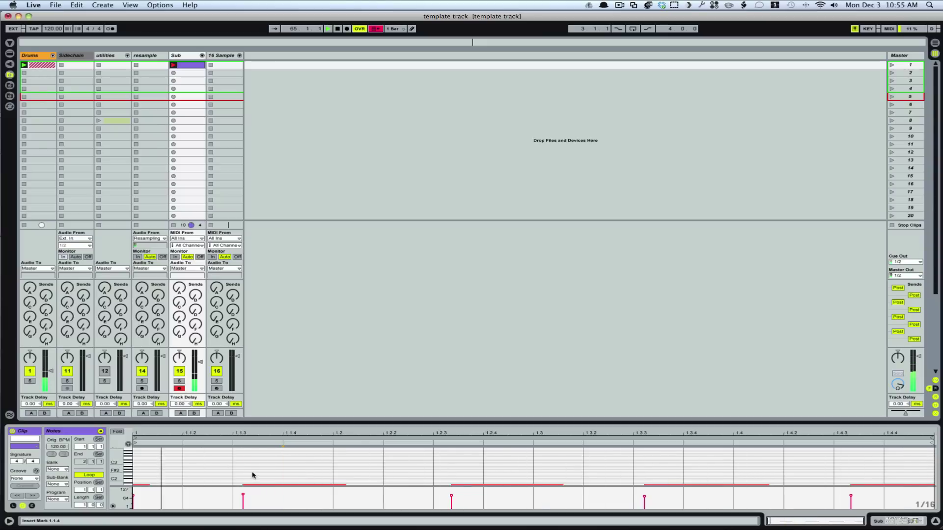
{"action": "left_click", "coordinate": [144, 485]}
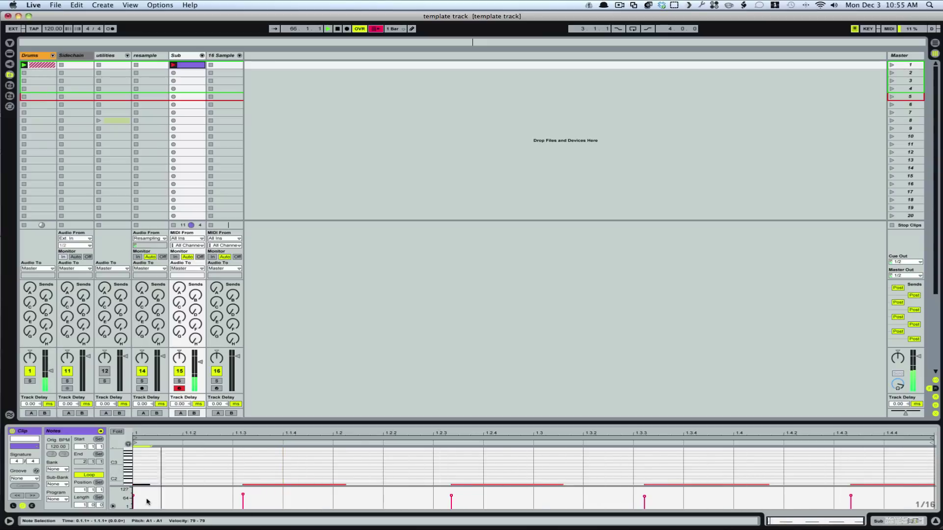
{"action": "left_click", "coordinate": [288, 464]}
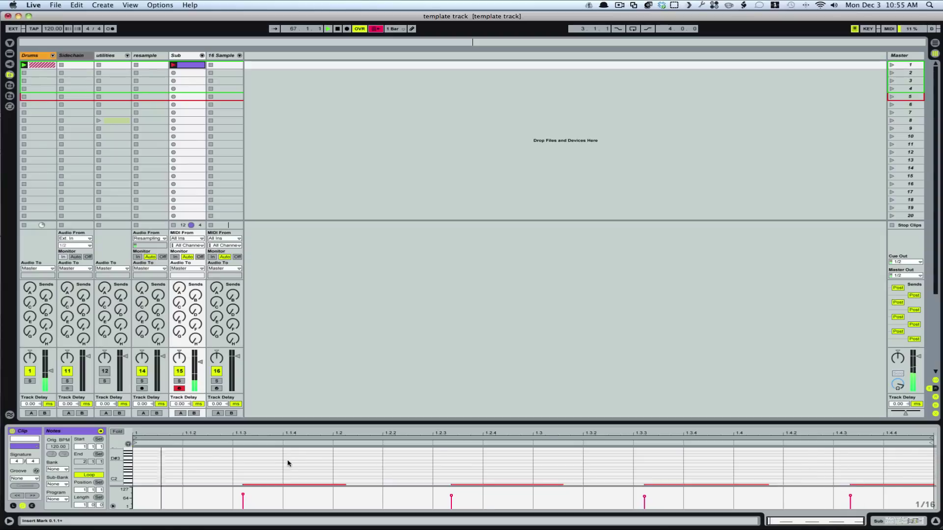
- Shift the four remaining notes slightly earlier together so the first one starts at 1.1.3
{"action": "left_click_drag", "start_coordinate": [287, 463], "coordinate": [874, 513]}
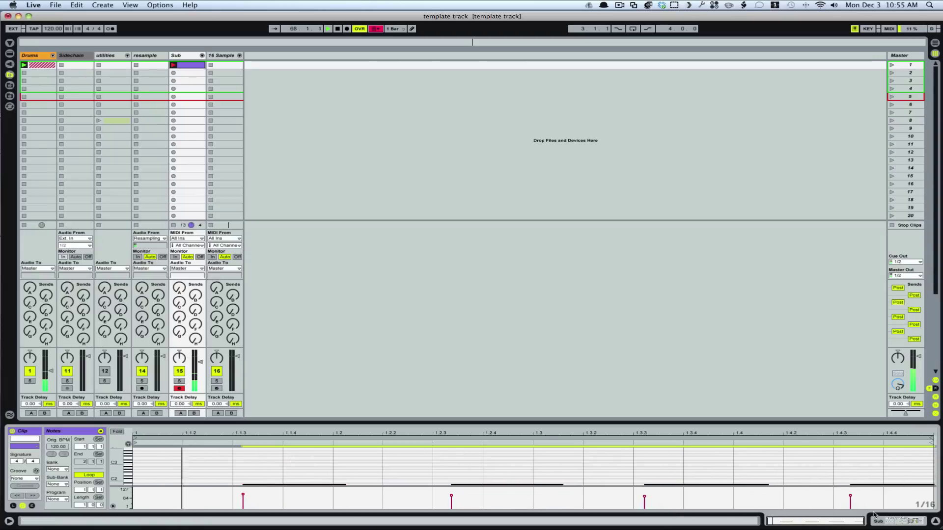
{"action": "left_click", "coordinate": [868, 487]}
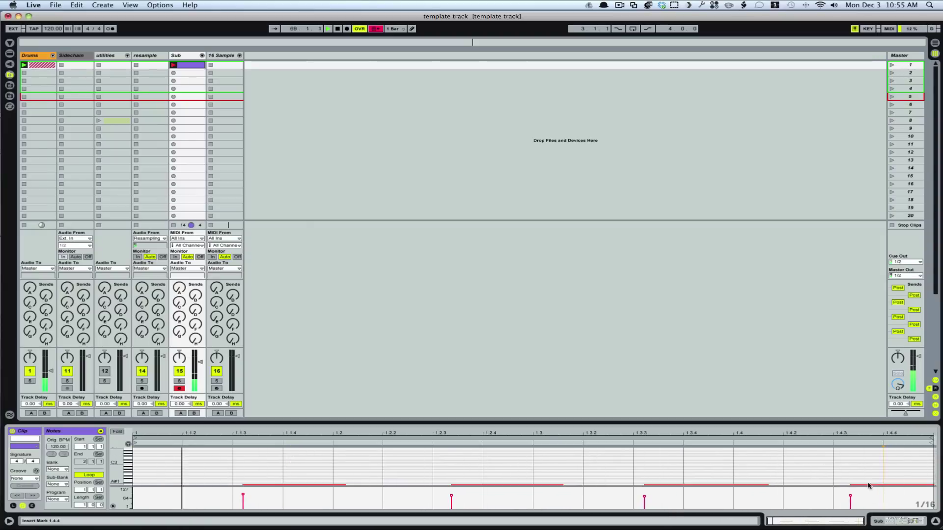
{"action": "left_click_drag", "start_coordinate": [865, 475], "coordinate": [243, 513]}
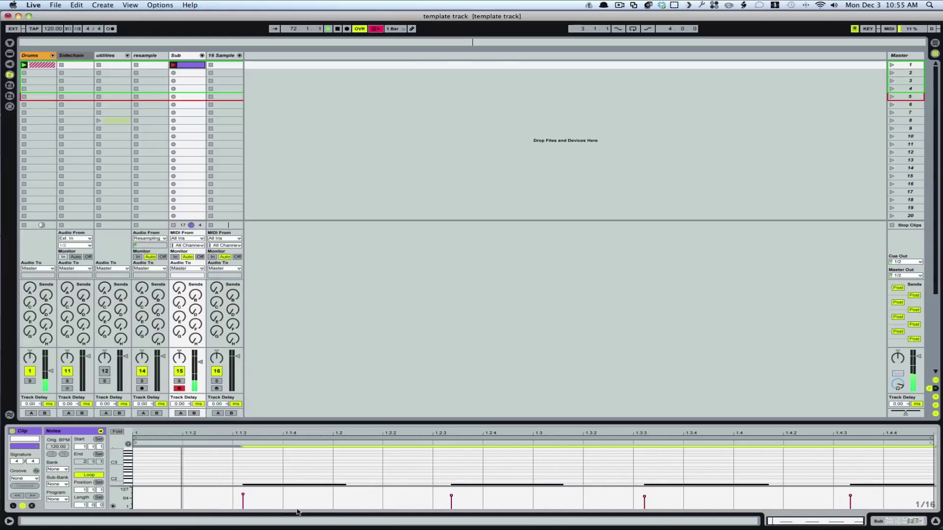
{"action": "key", "text": "super+Left"}
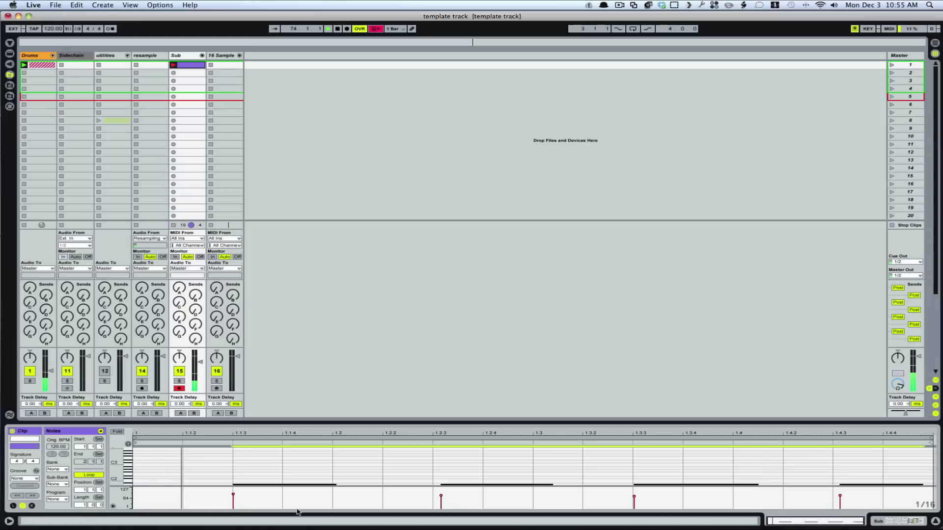
{"action": "left_click", "coordinate": [521, 338]}
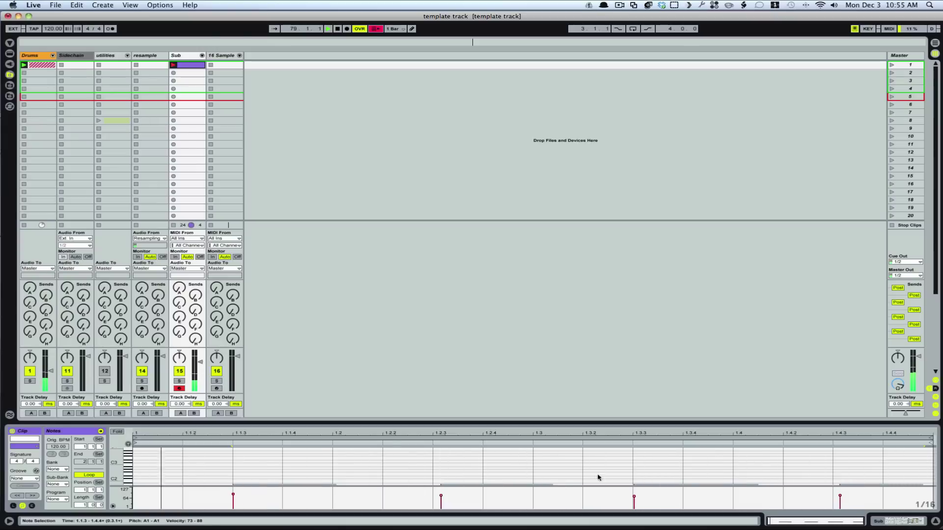
- Raise the Sub track's volume slightly and set the song tempo to 124 BPM
{"action": "left_click_drag", "start_coordinate": [202, 370], "coordinate": [202, 368]}
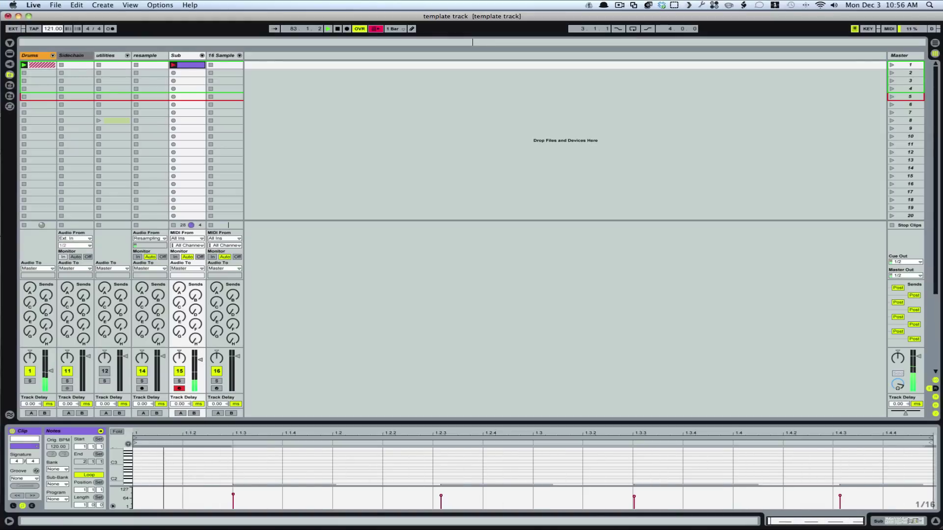
{"action": "left_click_drag", "start_coordinate": [53, 29], "coordinate": [53, 25]}
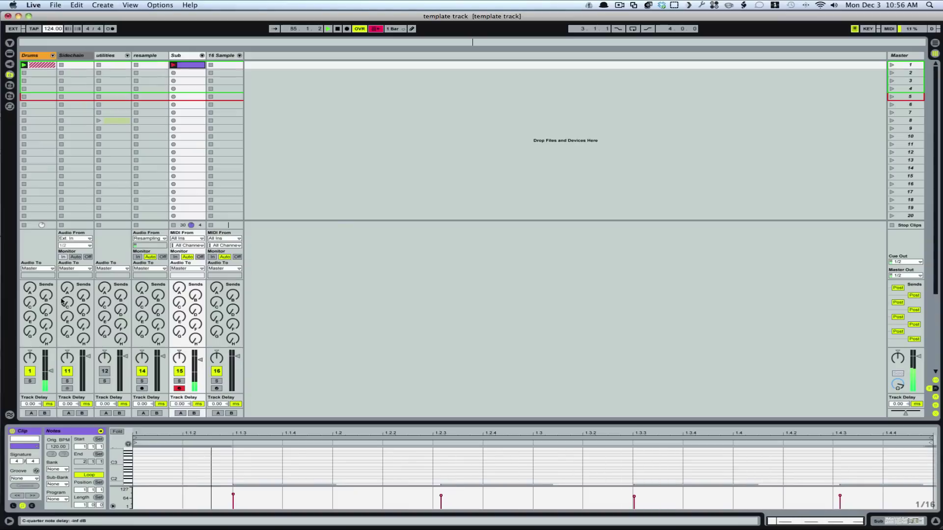
- Expand the Drums group and lower the volumes of the loops, loops 2 and loops 3 tracks
{"action": "left_click", "coordinate": [52, 56]}
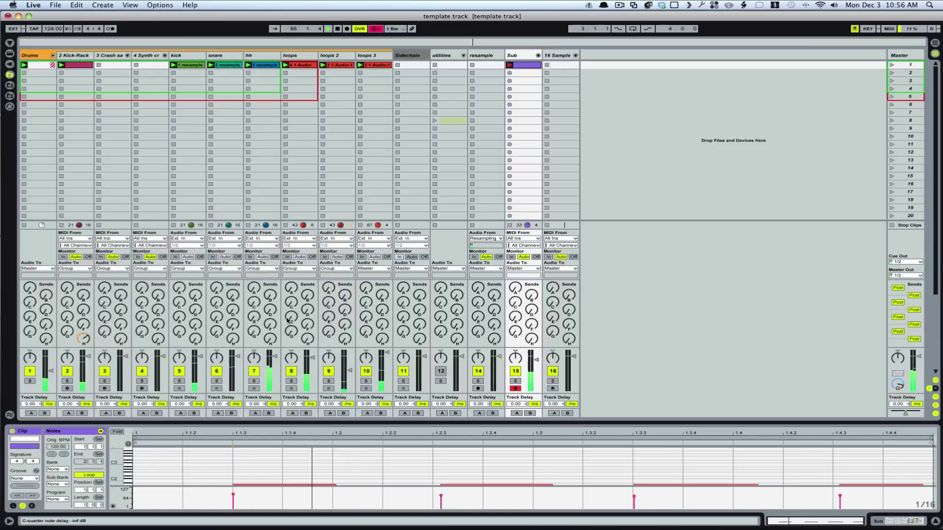
{"action": "left_click", "coordinate": [291, 54]}
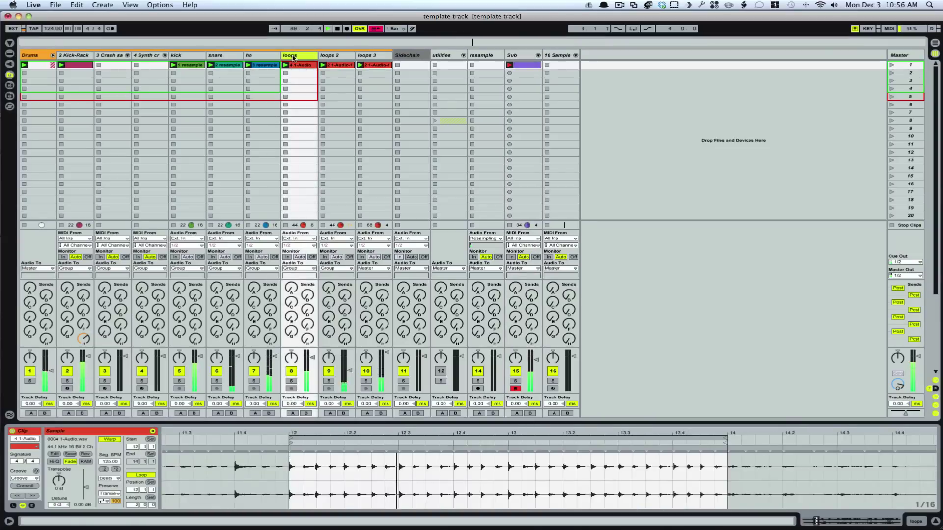
{"action": "left_click", "coordinate": [374, 56], "text": "shift"}
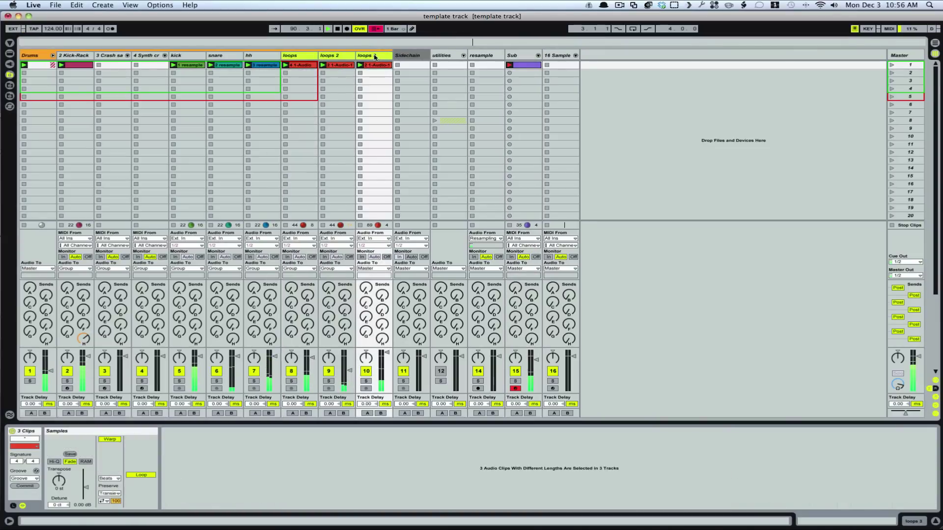
{"action": "left_click", "coordinate": [312, 358]}
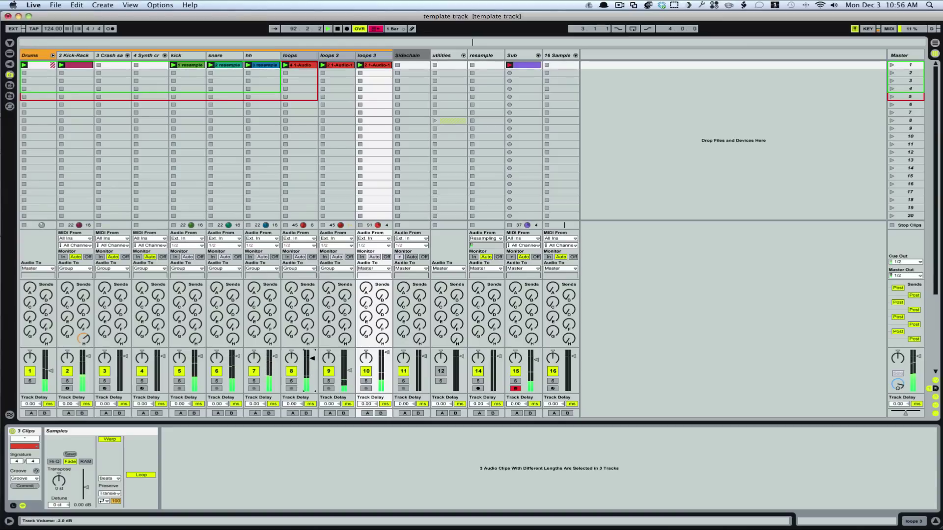
{"action": "left_click_drag", "start_coordinate": [312, 362], "coordinate": [313, 364]}
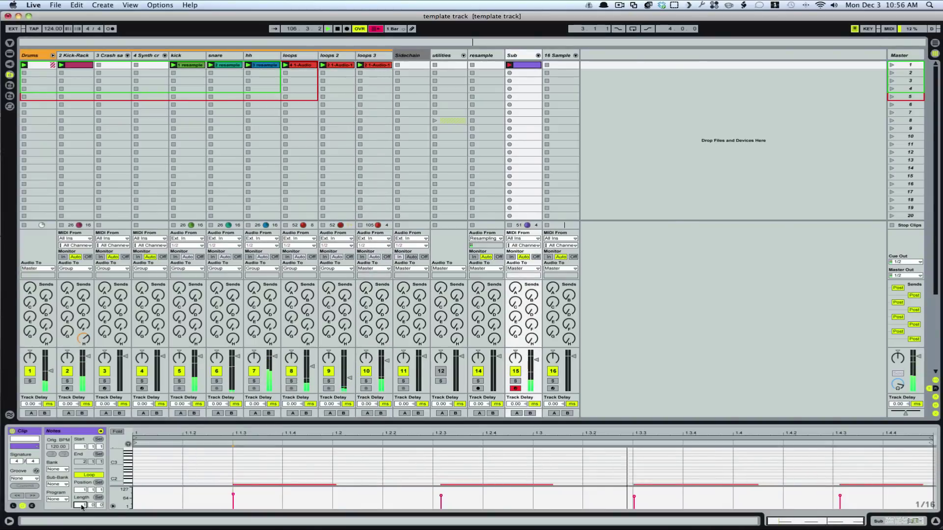
- Set the Sub clip's loop length to 2 bars and duplicate its four notes into the second bar, starting at 2.1.3
{"action": "key", "text": "Up"}
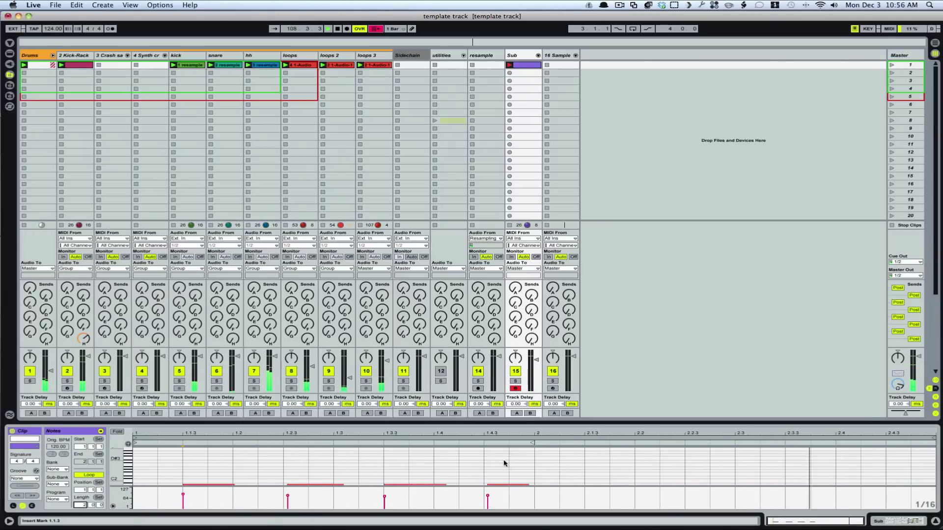
{"action": "left_click_drag", "start_coordinate": [513, 462], "coordinate": [453, 517]}
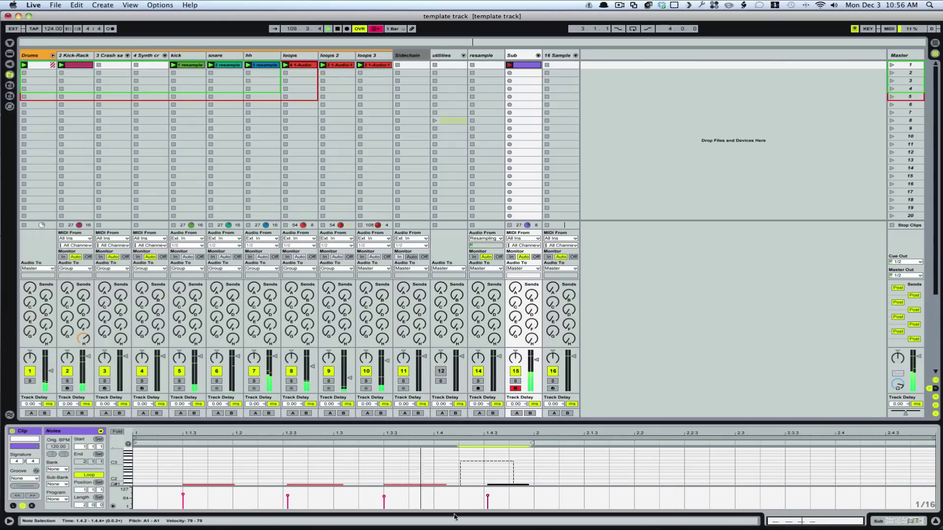
{"action": "key", "text": "super+a"}
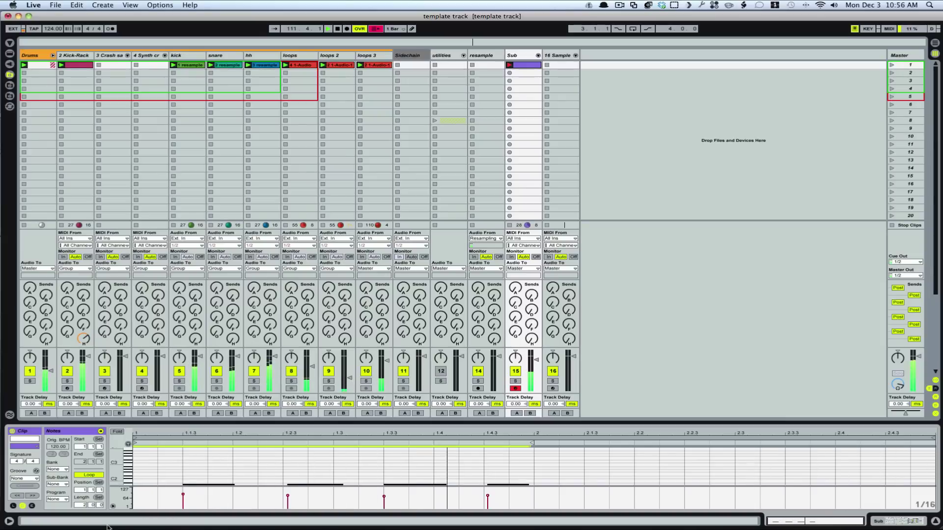
{"action": "key", "text": "super+d"}
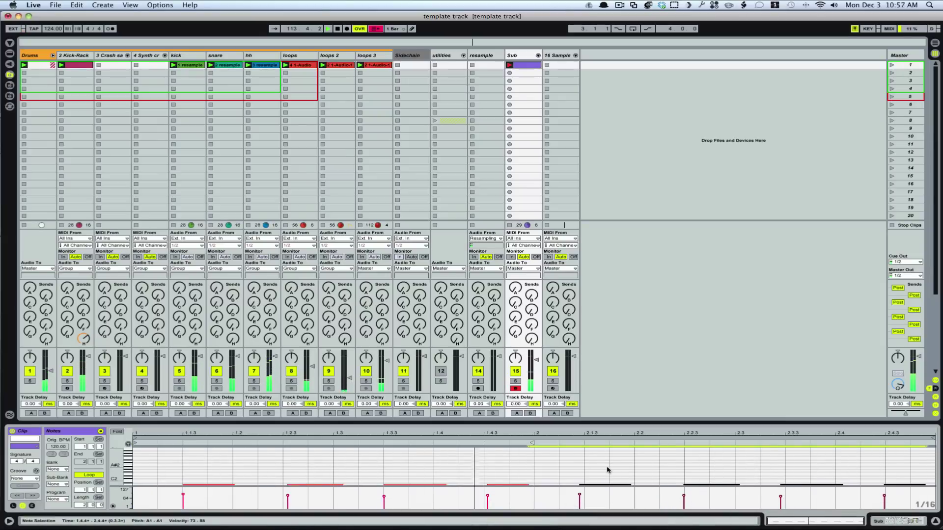
{"action": "left_click_drag", "start_coordinate": [607, 468], "coordinate": [941, 527]}
{"action": "key", "text": "Right"}
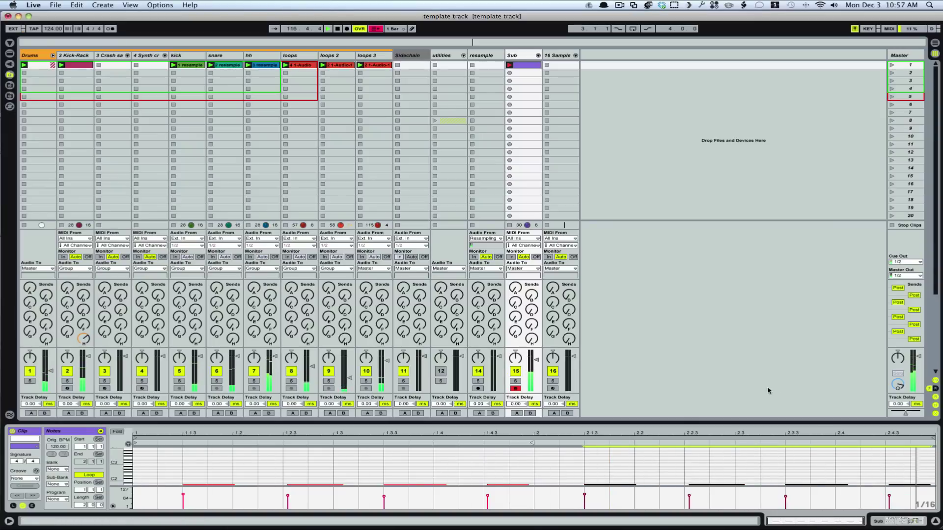
- Try the last note of the second bar at A#1, and return it to A1
{"action": "left_click", "coordinate": [906, 485]}
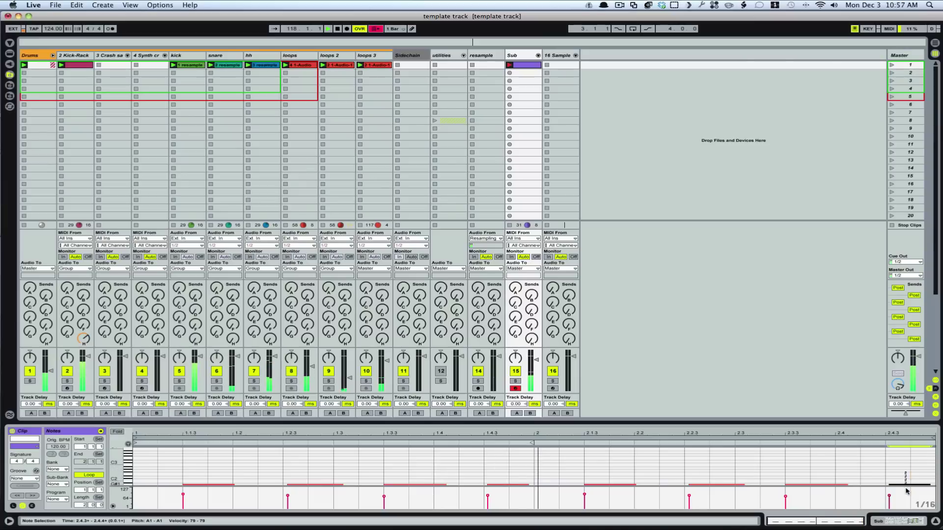
{"action": "key", "text": "Up"}
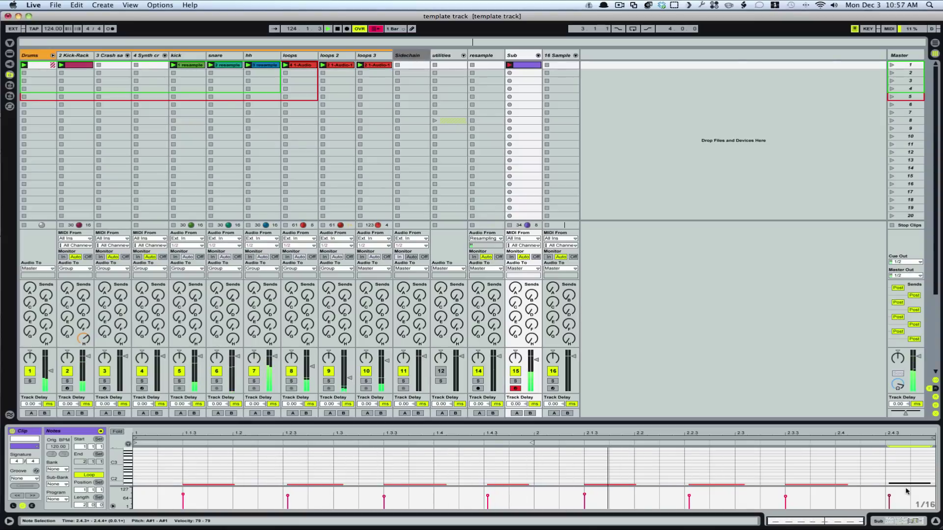
{"action": "key", "text": "Down"}
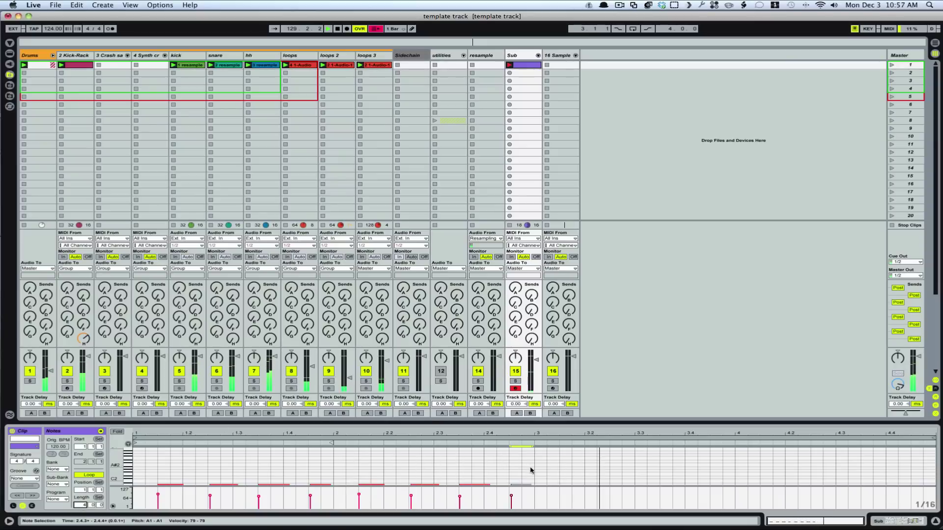
- Set the Sub clip's loop length to 4 bars and duplicate all eight notes into bars 3 and 4
{"action": "left_click_drag", "start_coordinate": [531, 468], "coordinate": [109, 529]}
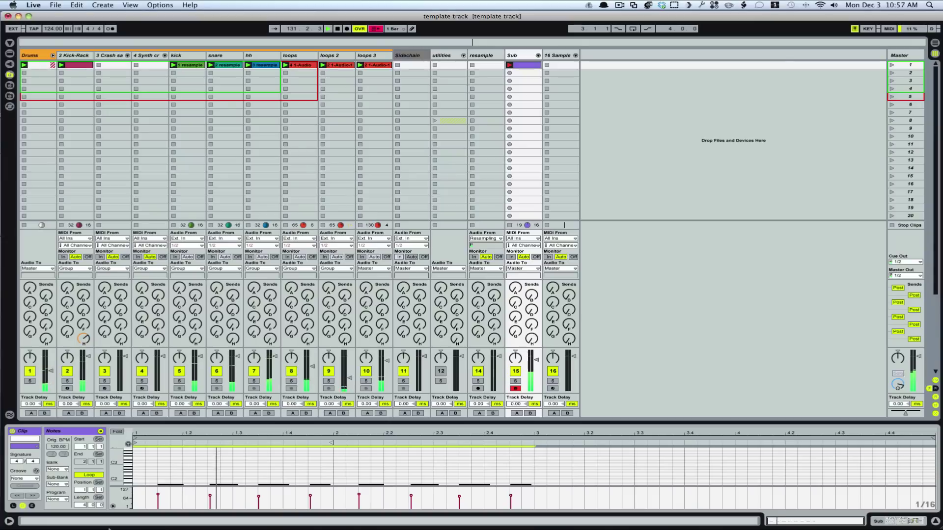
{"action": "key", "text": "super+d"}
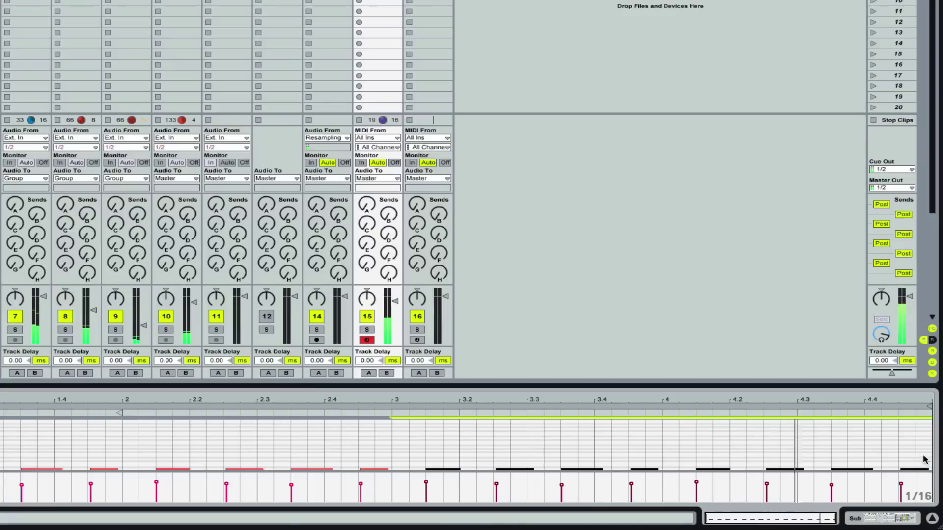
- Raise the last note of the fourth bar by one semitone
{"action": "left_click", "coordinate": [906, 462]}
{"action": "left_click", "coordinate": [922, 470]}
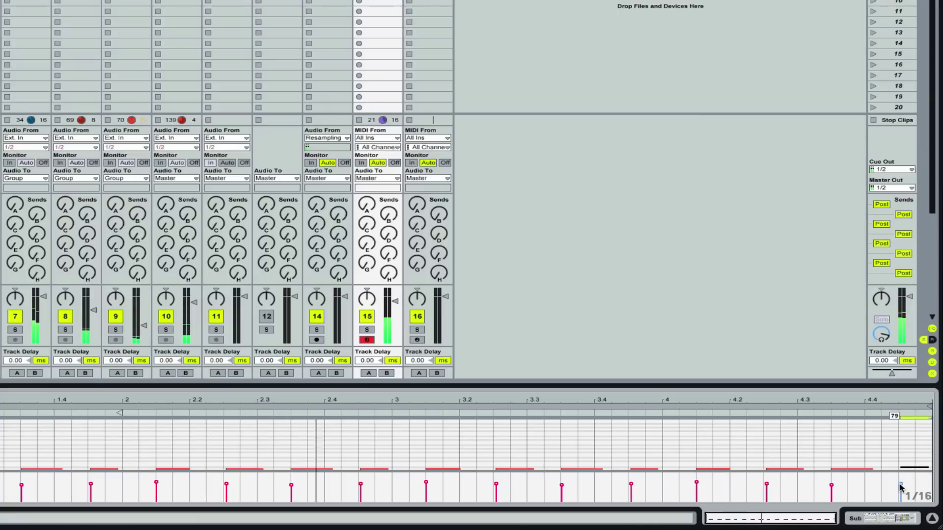
- Raise the velocity of the Sub clip's last note and set oscillator A's Vel to 70 % in the first two Operator chains
{"action": "left_click_drag", "start_coordinate": [901, 484], "coordinate": [901, 475]}
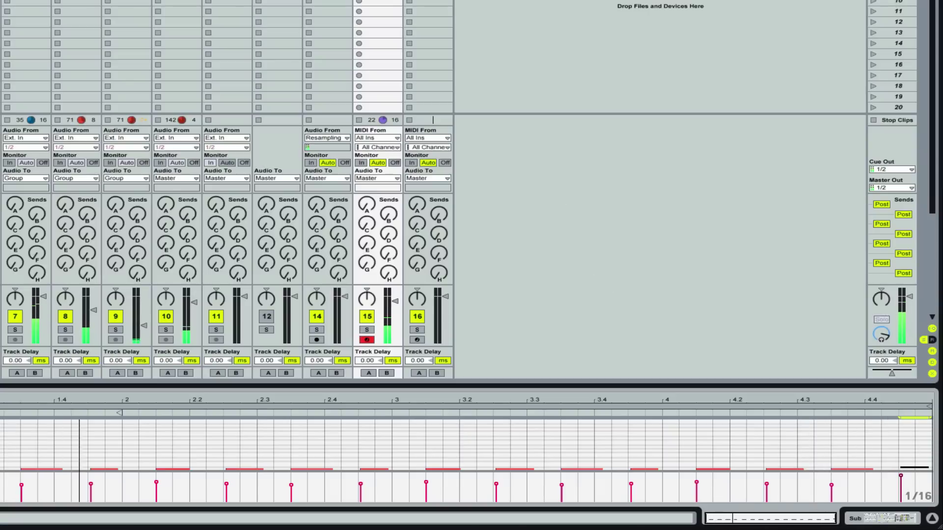
{"action": "key", "text": "shift+Tab"}
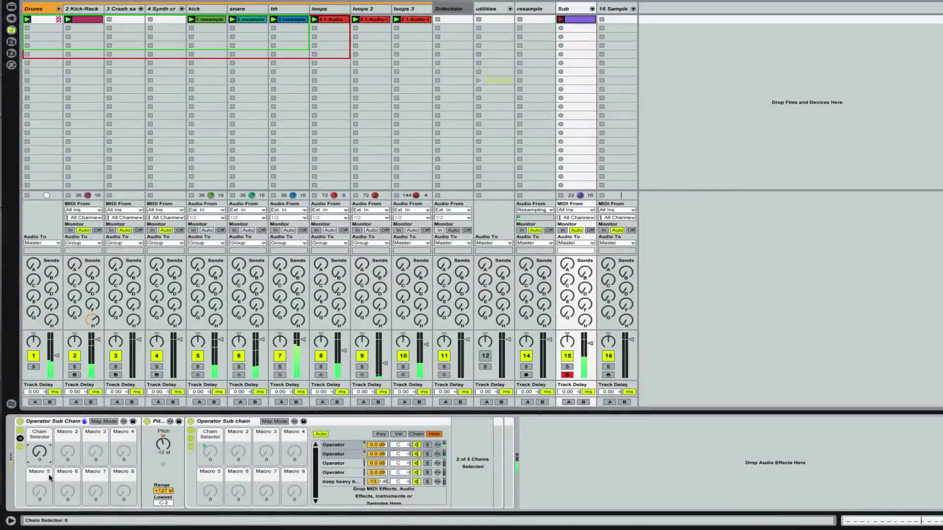
{"action": "left_click", "coordinate": [338, 445]}
{"action": "key", "text": "space"}
{"action": "left_click", "coordinate": [352, 447]}
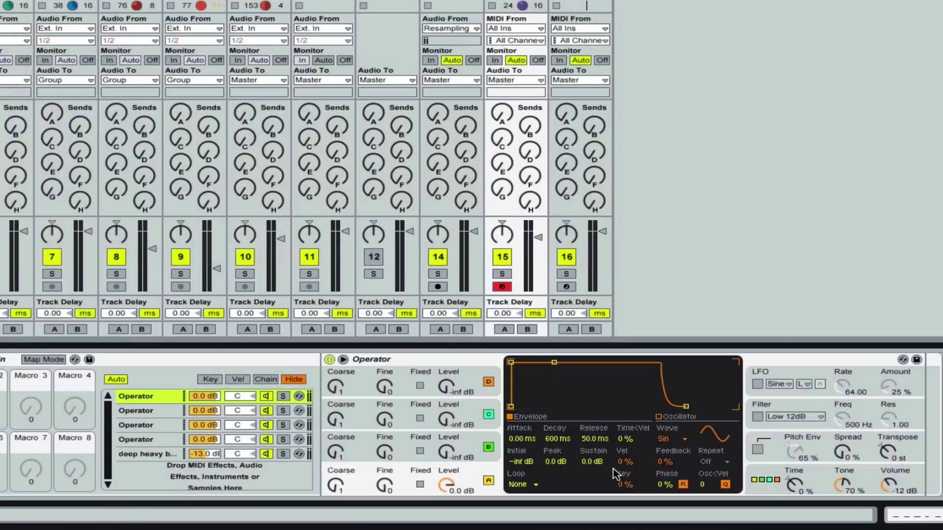
{"action": "left_click", "coordinate": [621, 462]}
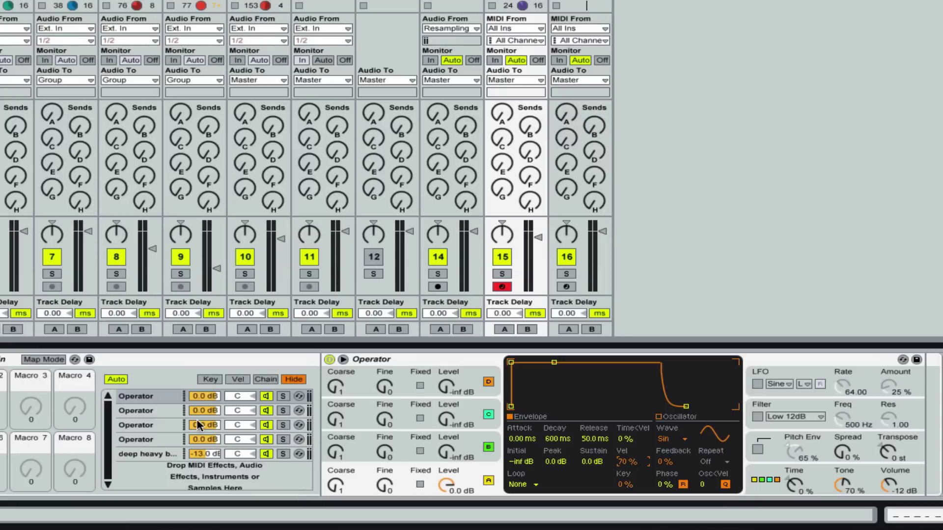
{"action": "left_click", "coordinate": [160, 410]}
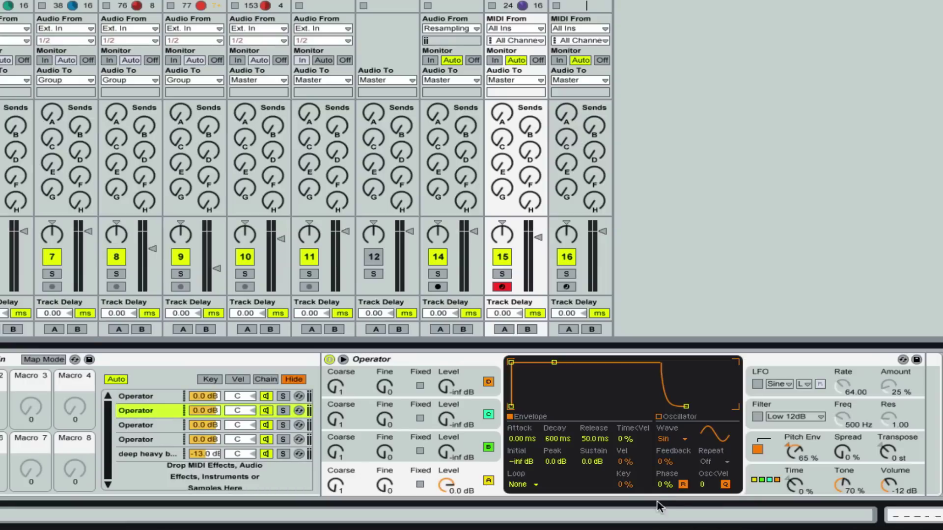
{"action": "left_click", "coordinate": [625, 461]}
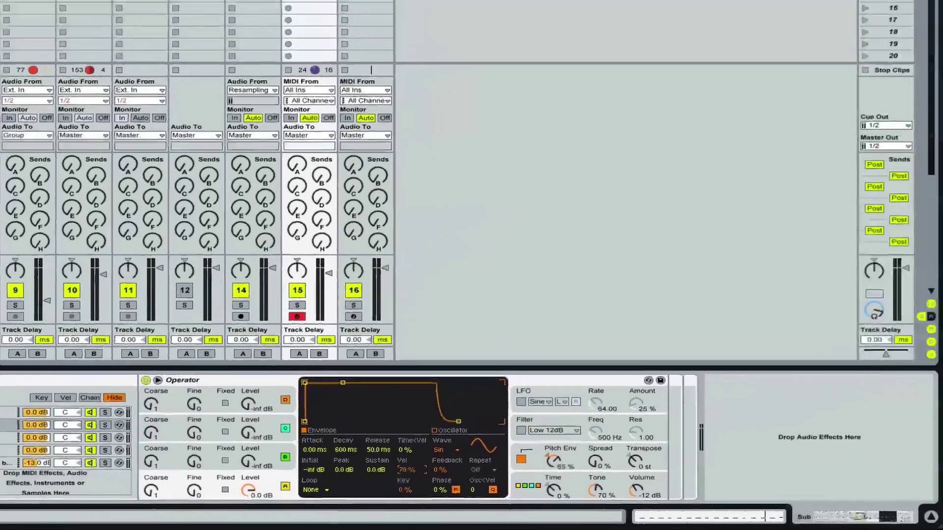
- Play the set and slightly lower the velocity of the Sub clip's last note
{"action": "key", "text": "space"}
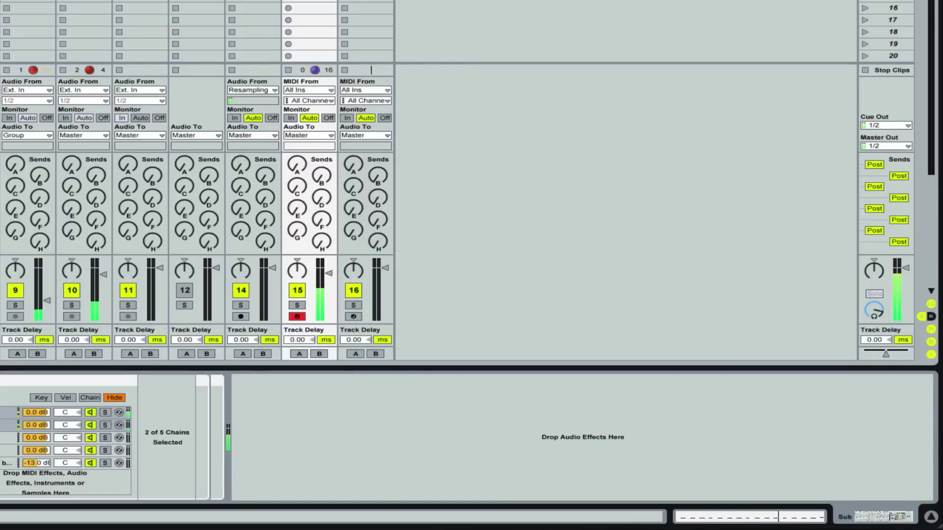
{"action": "key", "text": "shift+Tab"}
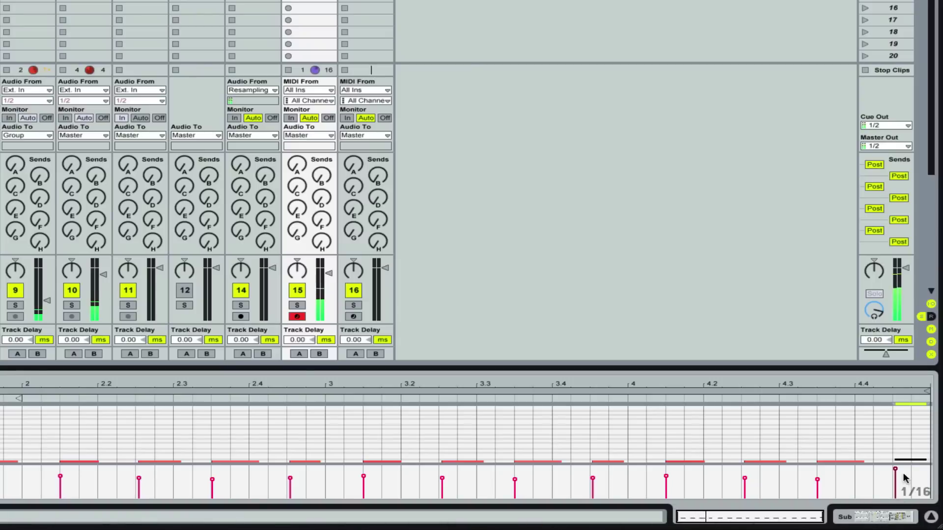
{"action": "left_click_drag", "start_coordinate": [896, 469], "coordinate": [896, 472]}
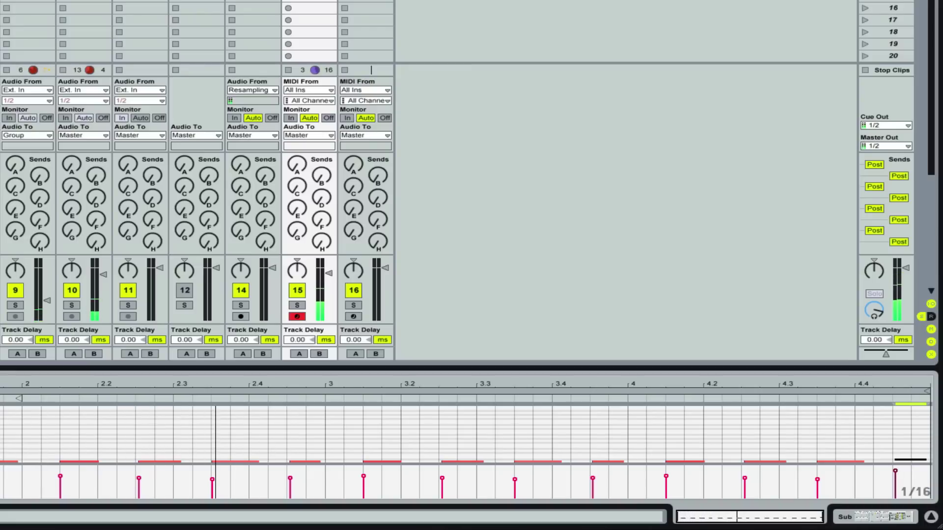
- Create an empty MIDI clip in the first slot of the 16 Sample track with its bass chains folded
{"action": "left_click", "coordinate": [366, 5]}
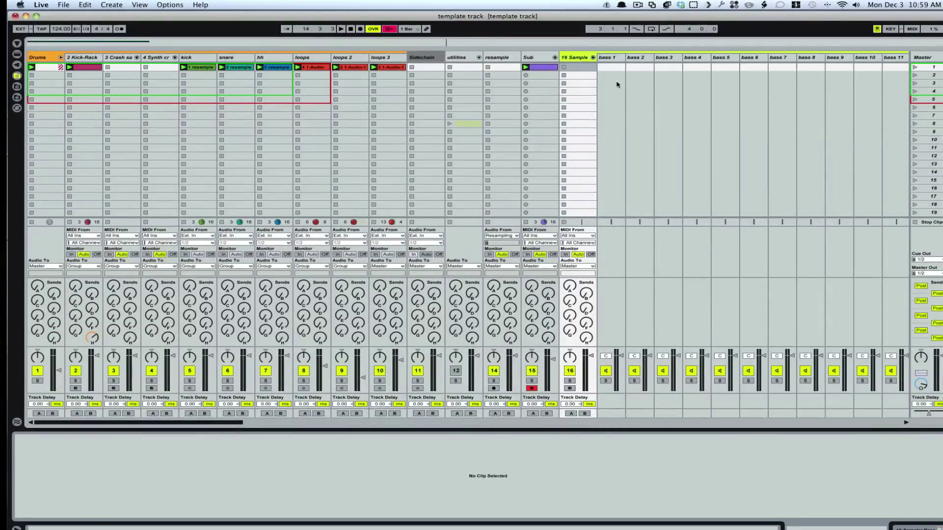
{"action": "left_click", "coordinate": [592, 58]}
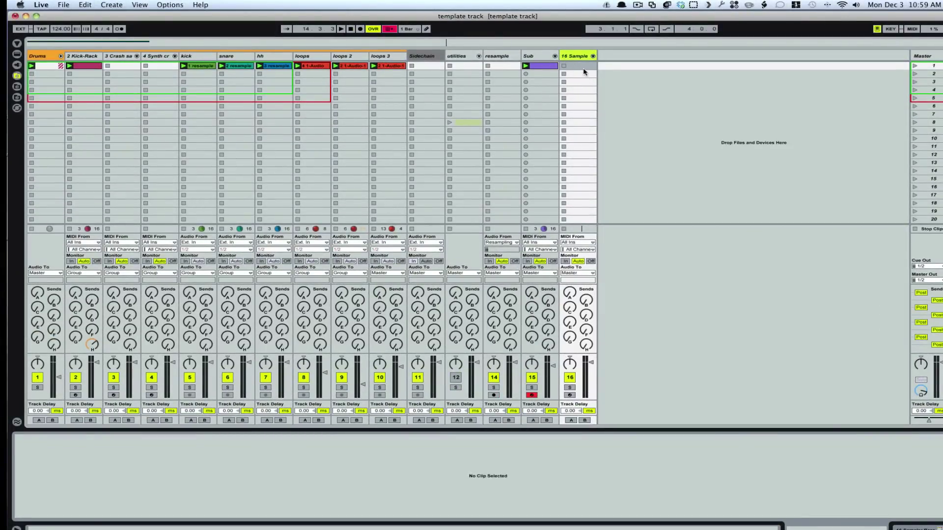
{"action": "double_click", "coordinate": [582, 65]}
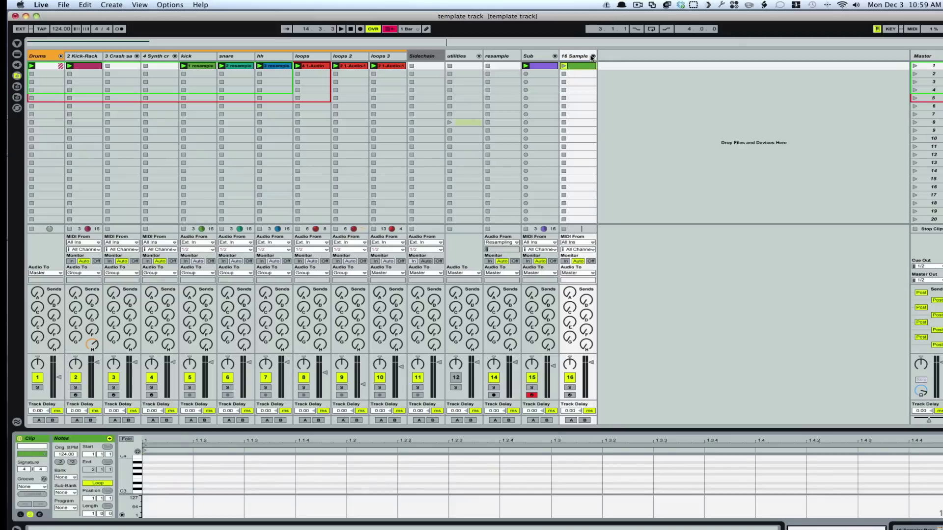
{"action": "left_click", "coordinate": [592, 57]}
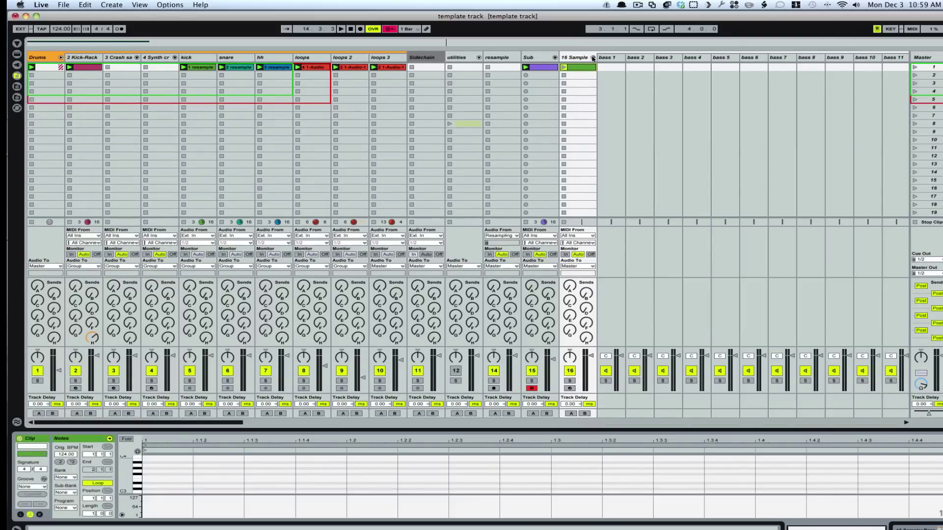
{"action": "left_click", "coordinate": [592, 57]}
- Show the chain list and devices of the Sampler Bass rack on the 16 Sample track
{"action": "left_click", "coordinate": [580, 57]}
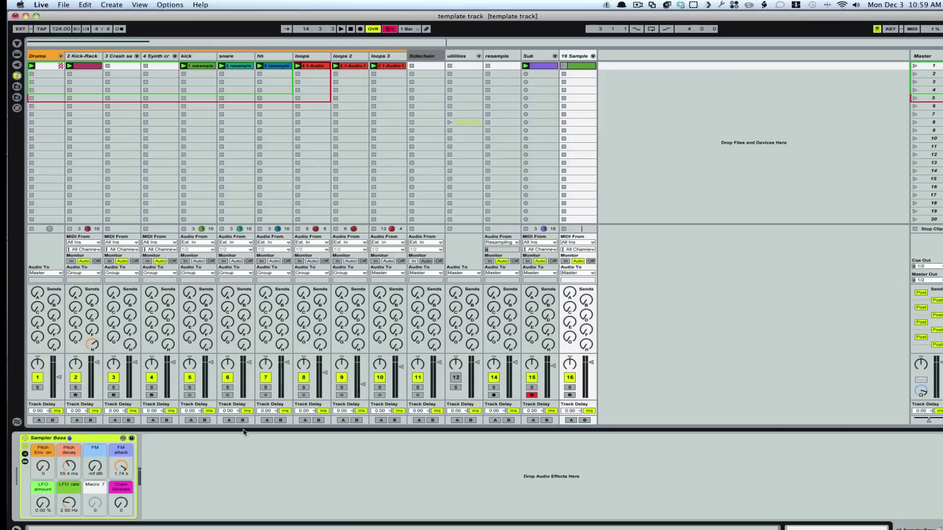
{"action": "left_click", "coordinate": [26, 454]}
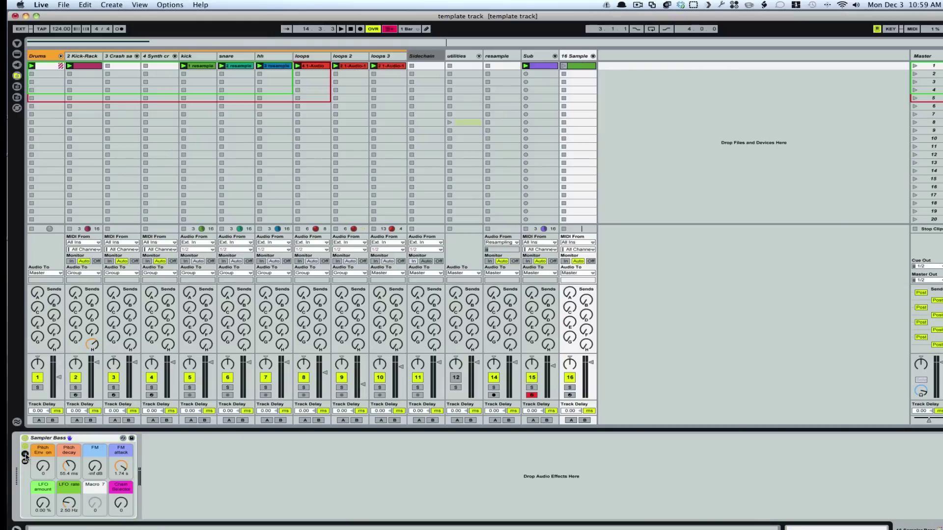
{"action": "left_click", "coordinate": [26, 462]}
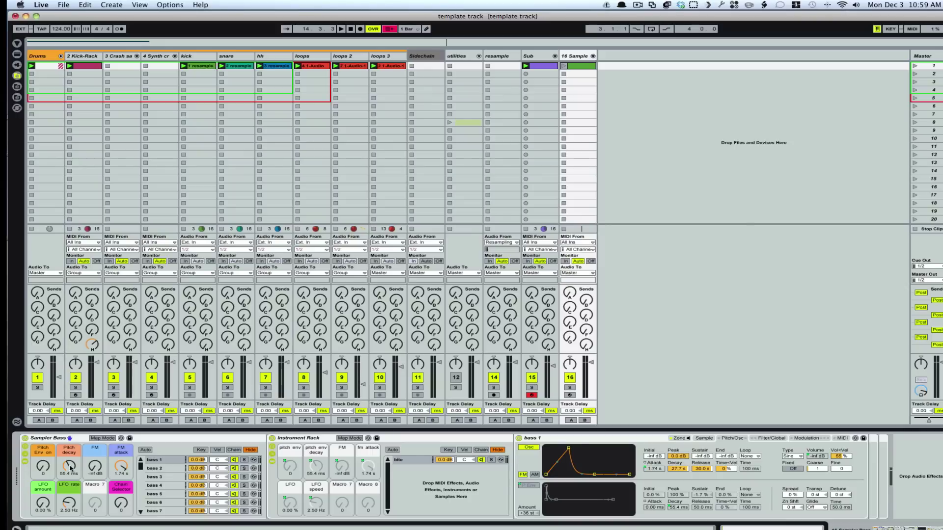
- Replace the empty clip on the 16 Sample track with a copy of the Sub clip and launch it
{"action": "left_click", "coordinate": [578, 67]}
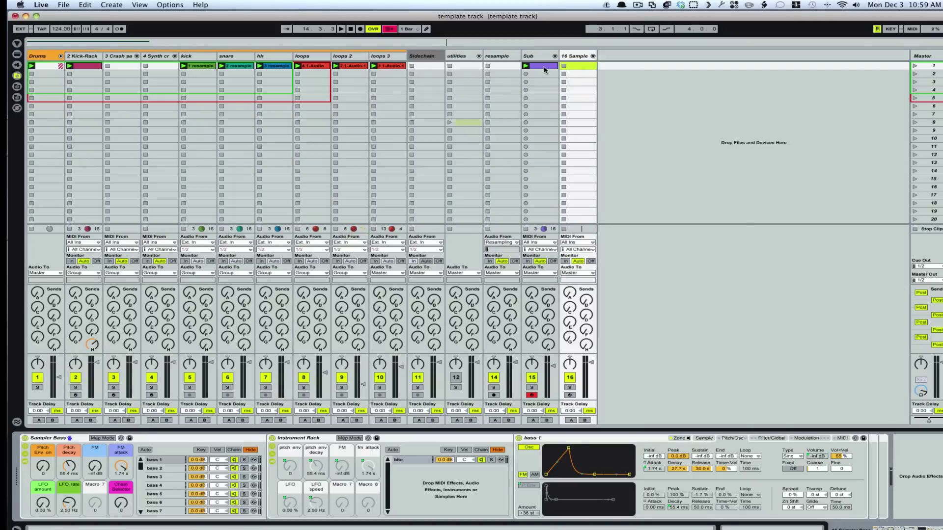
{"action": "left_click", "coordinate": [534, 67]}
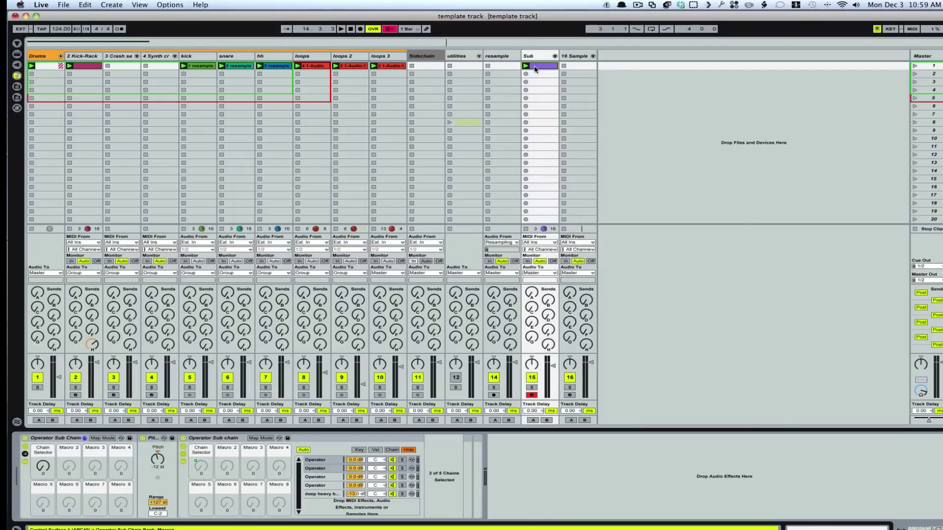
{"action": "left_click", "coordinate": [579, 68]}
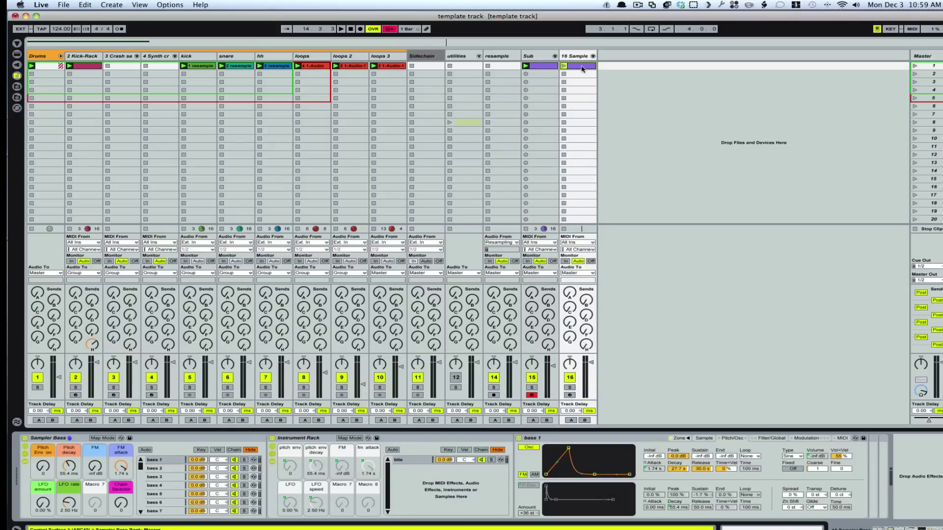
{"action": "left_click", "coordinate": [564, 66]}
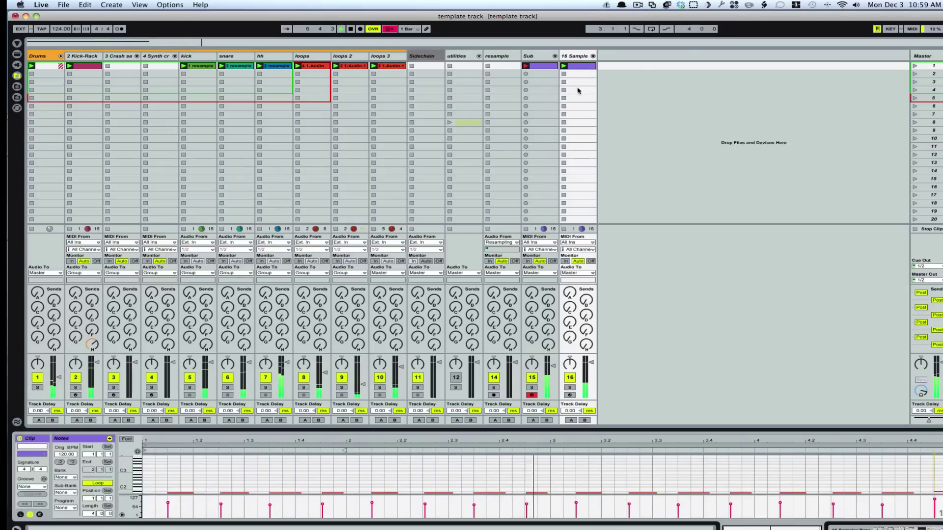
- Lower the second to seventh notes of the 16 Sample clip into a descending line from G#1 to D1 and audition it
{"action": "left_click", "coordinate": [292, 471]}
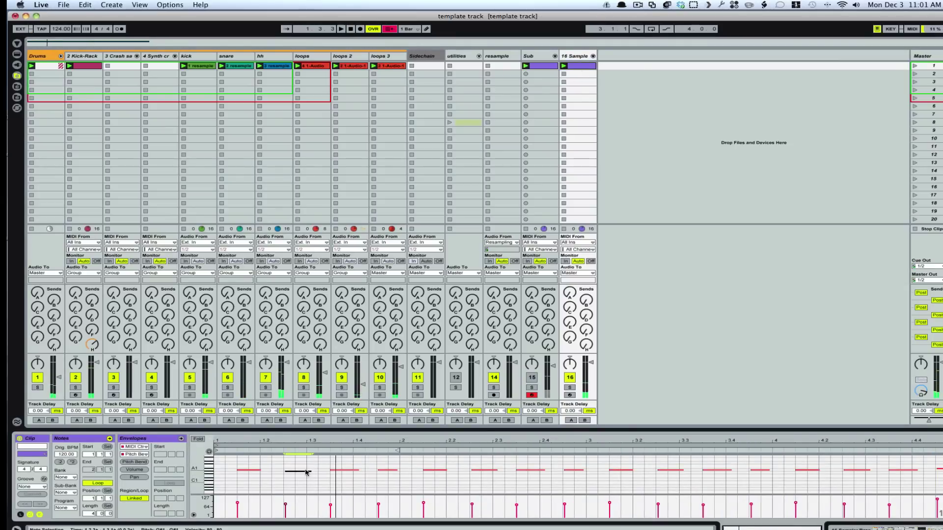
{"action": "left_click", "coordinate": [353, 470]}
{"action": "left_click_drag", "start_coordinate": [354, 470], "coordinate": [527, 482]}
{"action": "left_click", "coordinate": [436, 470]}
{"action": "left_click", "coordinate": [528, 470]}
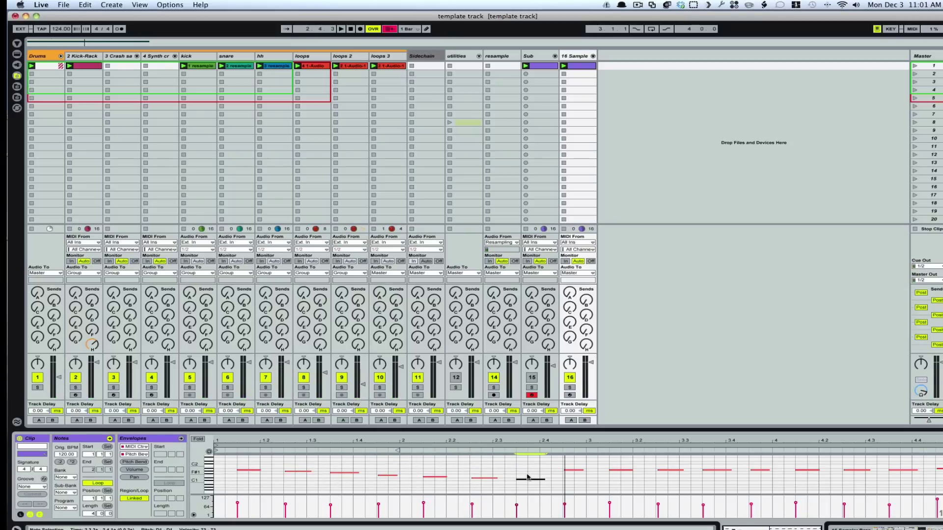
{"action": "key", "text": "space"}
{"action": "key", "text": "space"}
- Lower the eighth note of the 16 Sample clip to C#1 and play back the descending line
{"action": "left_click", "coordinate": [574, 470]}
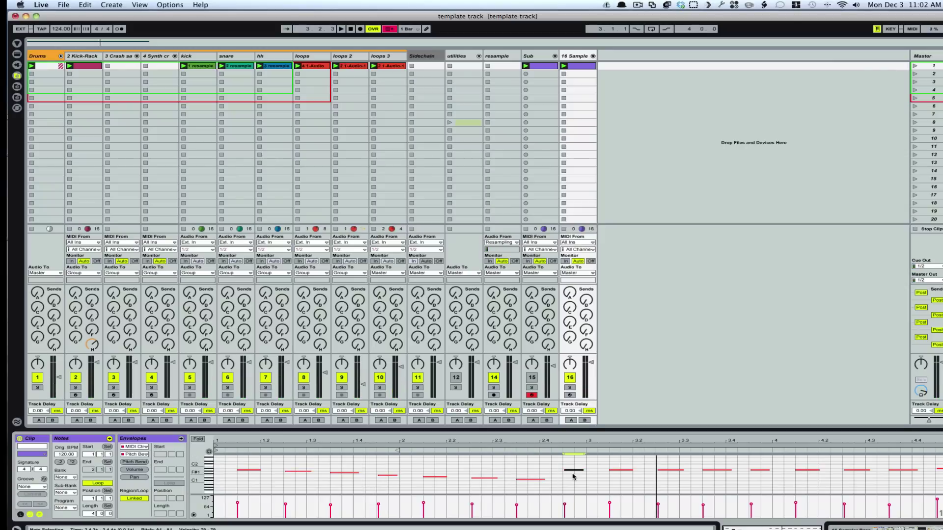
{"action": "left_click_drag", "start_coordinate": [573, 477], "coordinate": [573, 480]}
{"action": "key", "text": "space"}
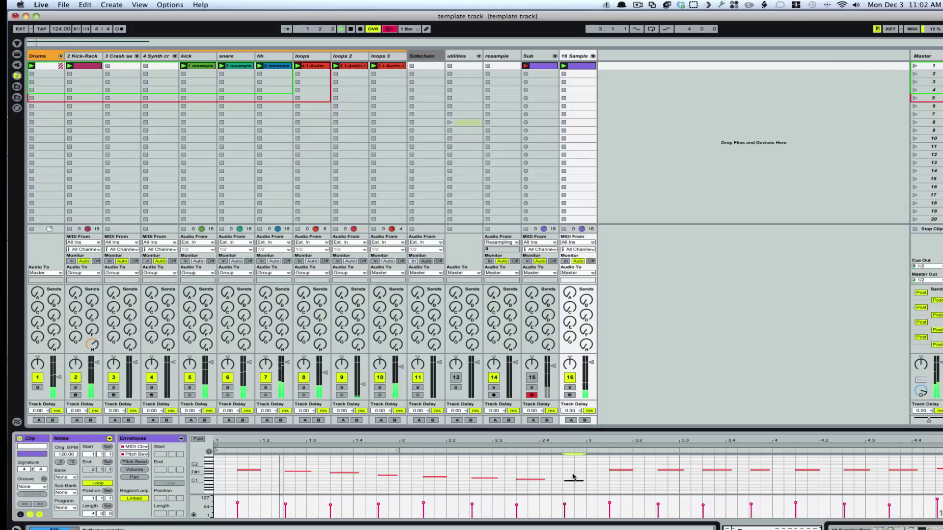
{"action": "key", "text": "space"}
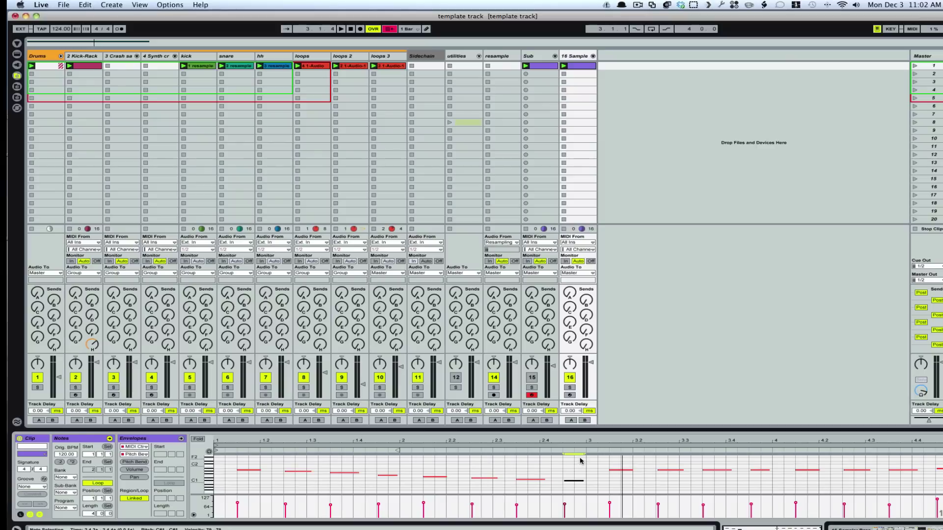
{"action": "left_click_drag", "start_coordinate": [581, 458], "coordinate": [202, 527]}
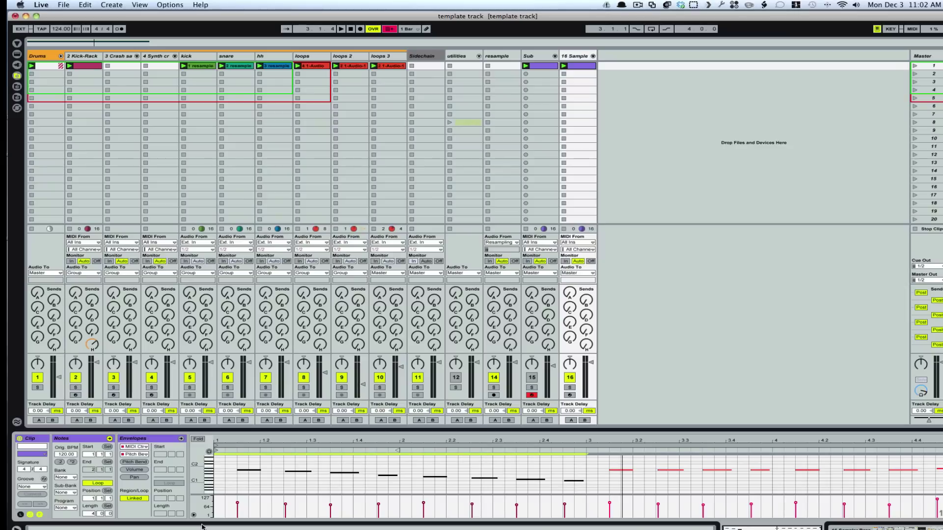
{"action": "key", "text": "super+d"}
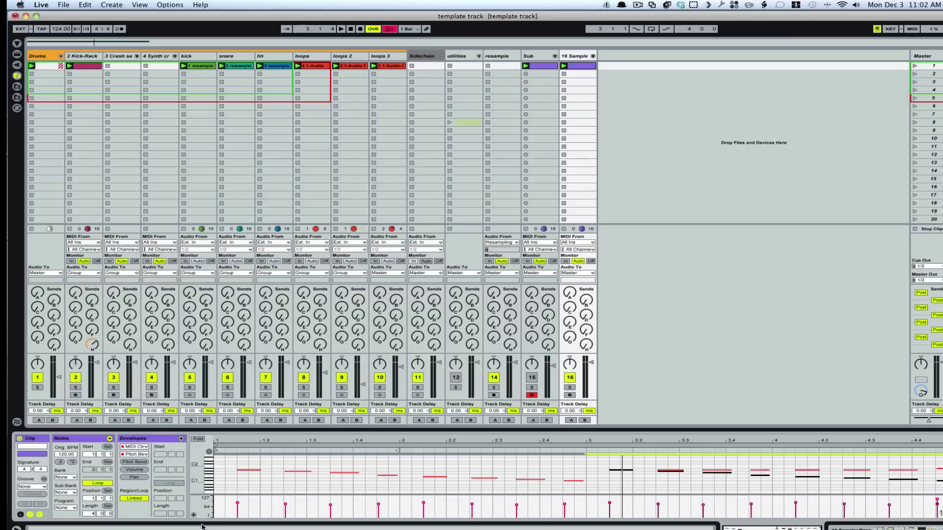
{"action": "key", "text": "super+z"}
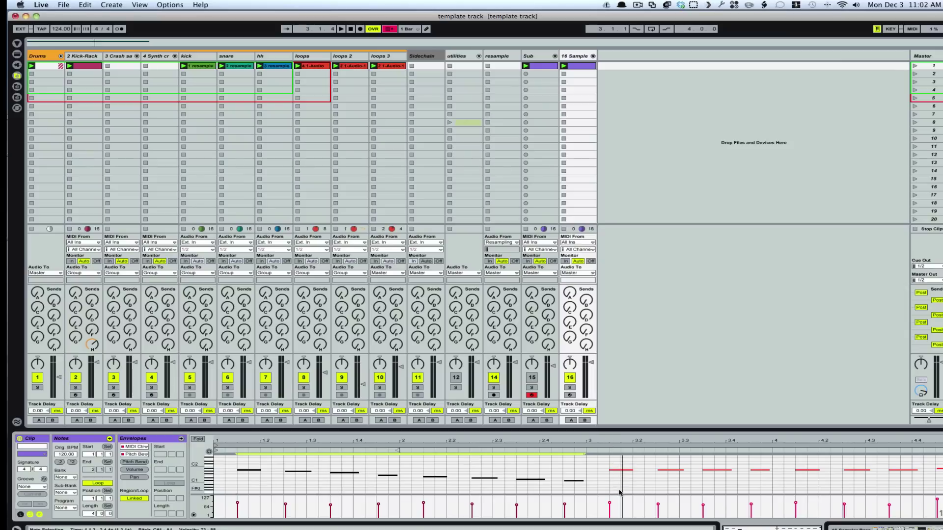
- Delete the old notes in bars 3 and 4 and duplicate the eight descending notes in their place
{"action": "left_click_drag", "start_coordinate": [619, 492], "coordinate": [942, 402]}
{"action": "key", "text": "Delete"}
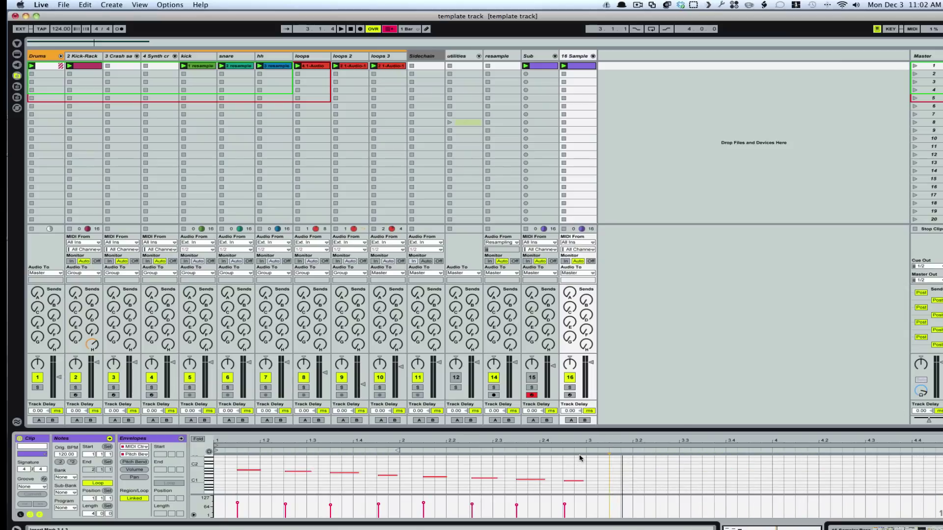
{"action": "left_click_drag", "start_coordinate": [579, 458], "coordinate": [214, 458]}
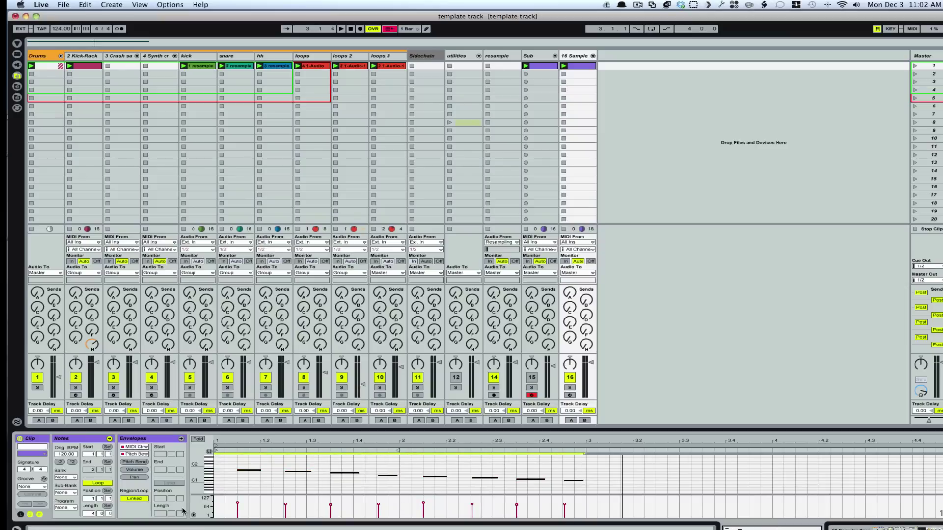
{"action": "key", "text": "super+d"}
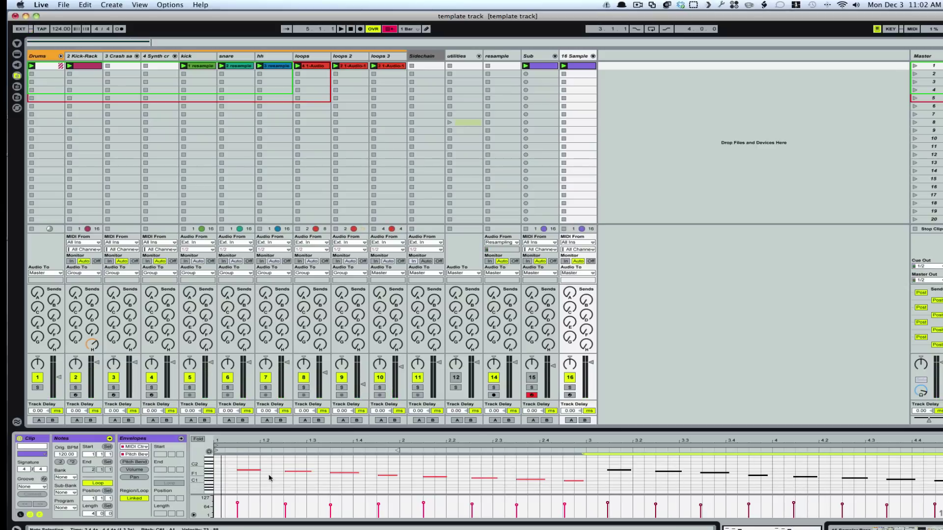
- Transpose all notes of the 16 Sample clip up one octave and start playback
{"action": "left_click", "coordinate": [293, 478]}
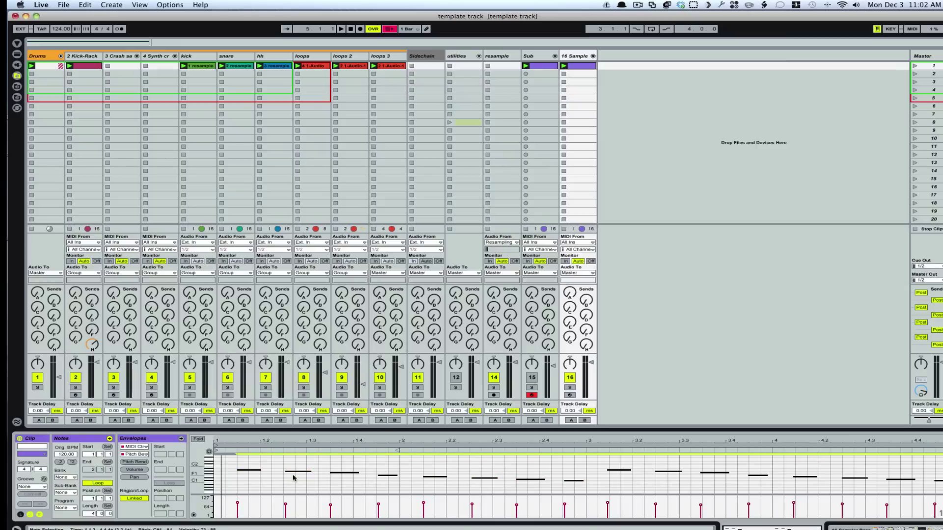
{"action": "key", "text": "shift+Up"}
{"action": "key", "text": "space"}
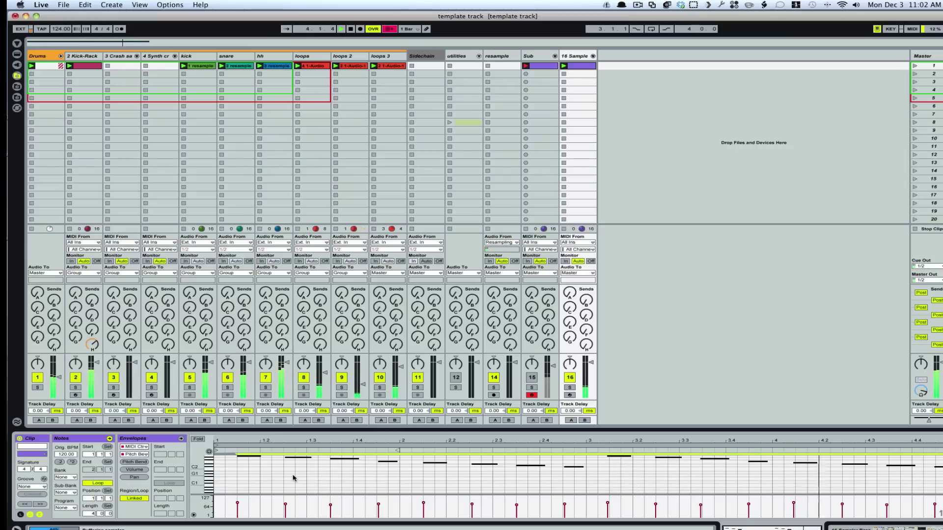
- Unmute the Sub track and play it together with the 16 Sample bassline
{"action": "key", "text": "space"}
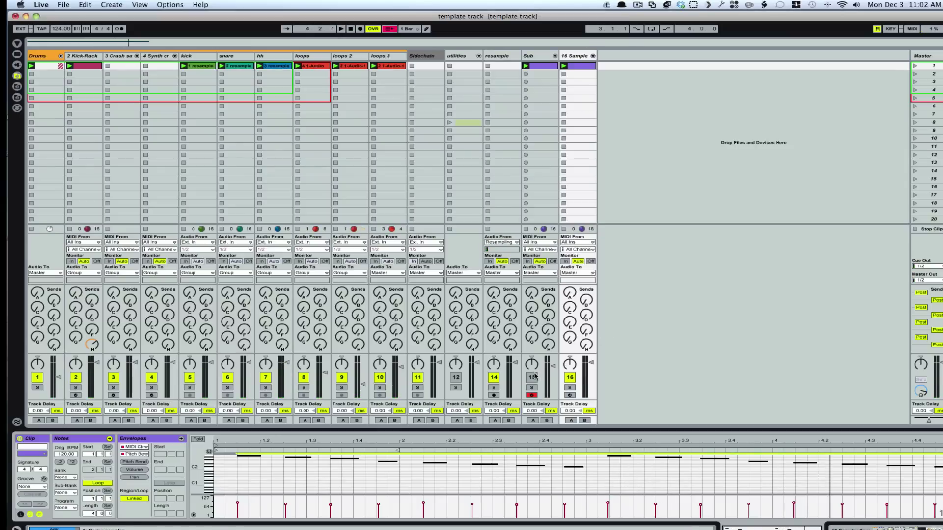
{"action": "left_click", "coordinate": [531, 378]}
{"action": "key", "text": "space"}
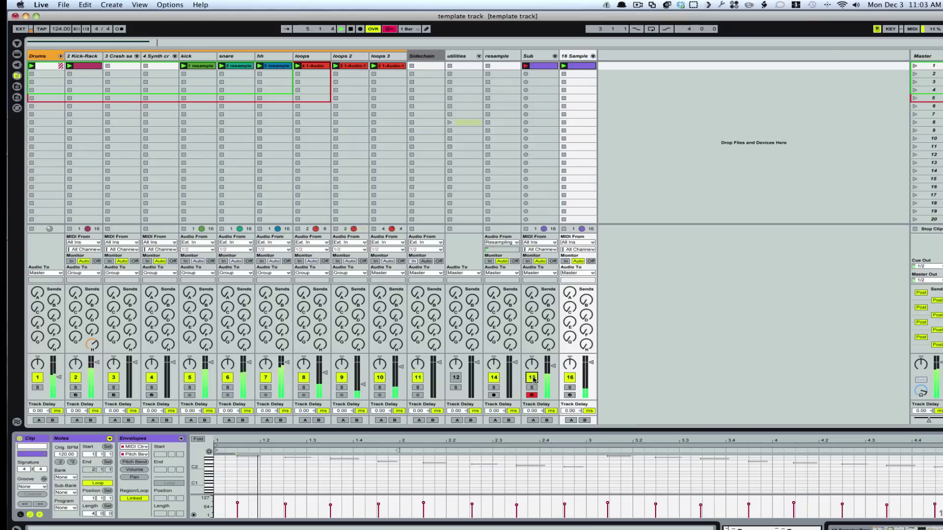
- Copy the 16 Sample clip into the second slot of the Sub track, launch it and disarm the track
{"action": "key", "text": "space"}
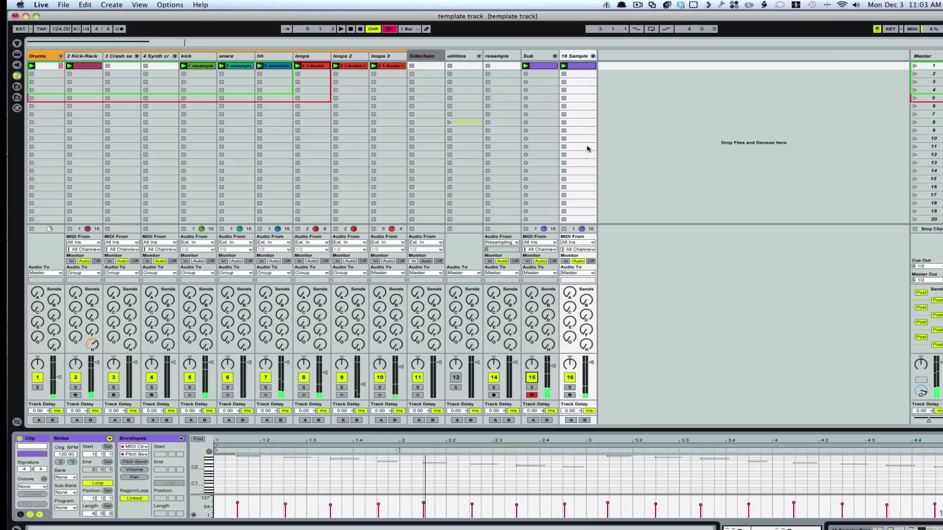
{"action": "left_click", "coordinate": [584, 67]}
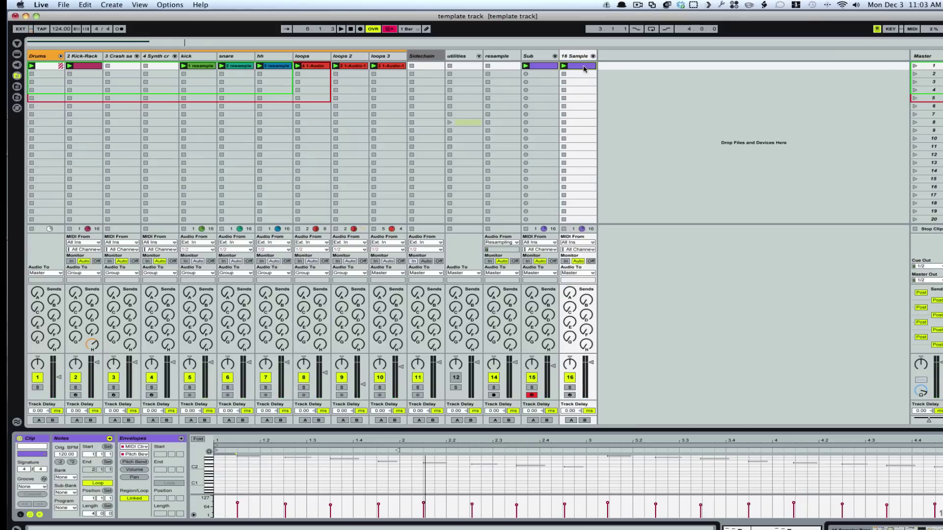
{"action": "key", "text": "super+c"}
{"action": "left_click", "coordinate": [544, 76]}
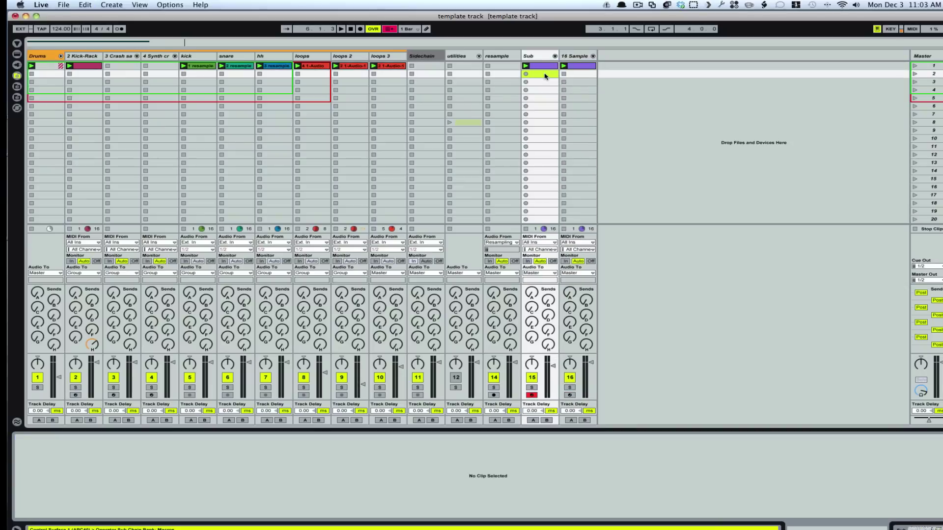
{"action": "key", "text": "super+v"}
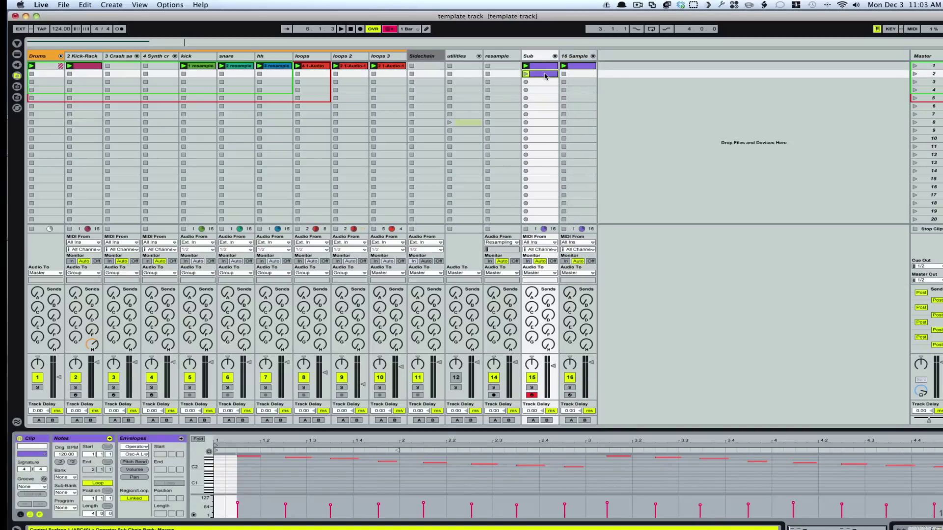
{"action": "left_click", "coordinate": [524, 74]}
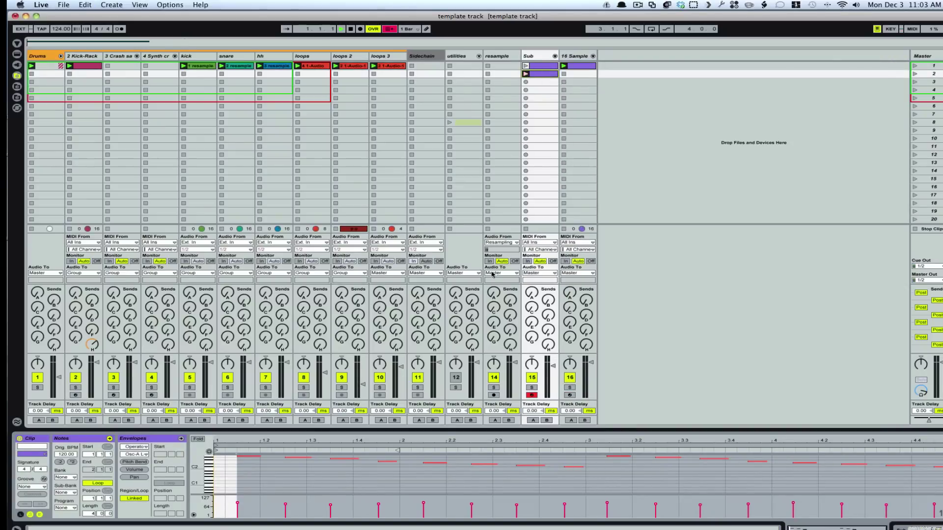
{"action": "left_click", "coordinate": [532, 395]}
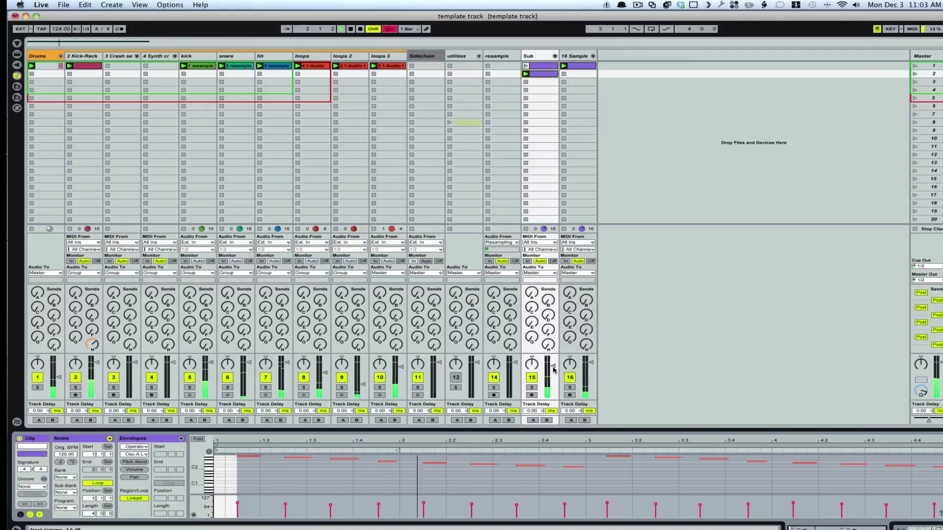
- Open the copied clip on the Sub track and select all of its notes
{"action": "double_click", "coordinate": [540, 75]}
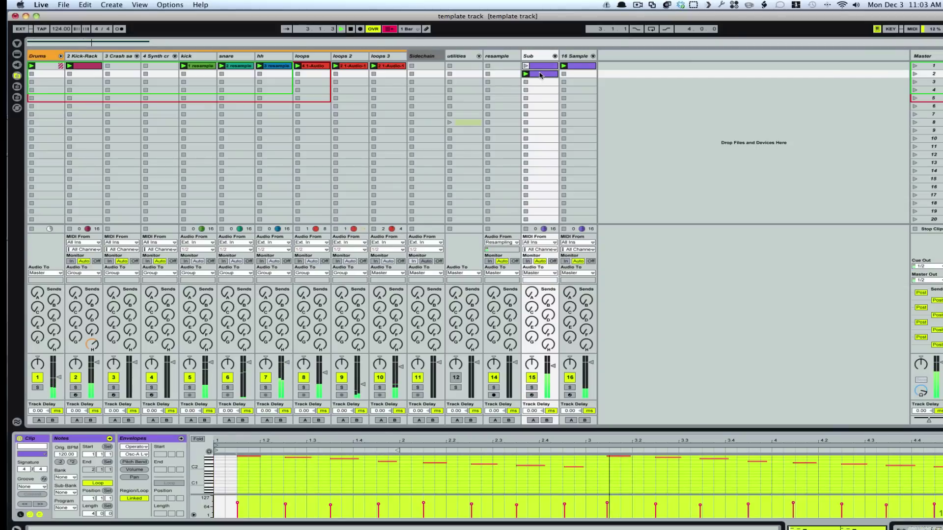
{"action": "left_click", "coordinate": [252, 484]}
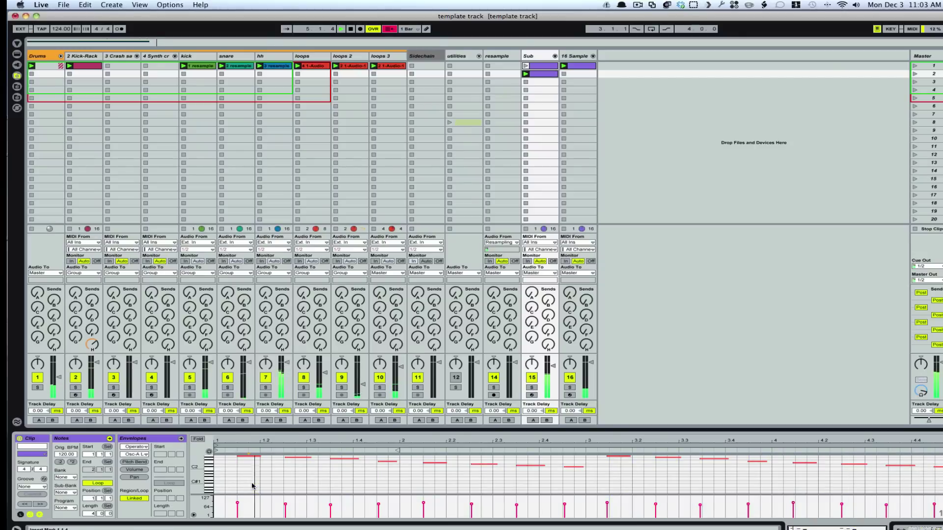
{"action": "key", "text": "super+a"}
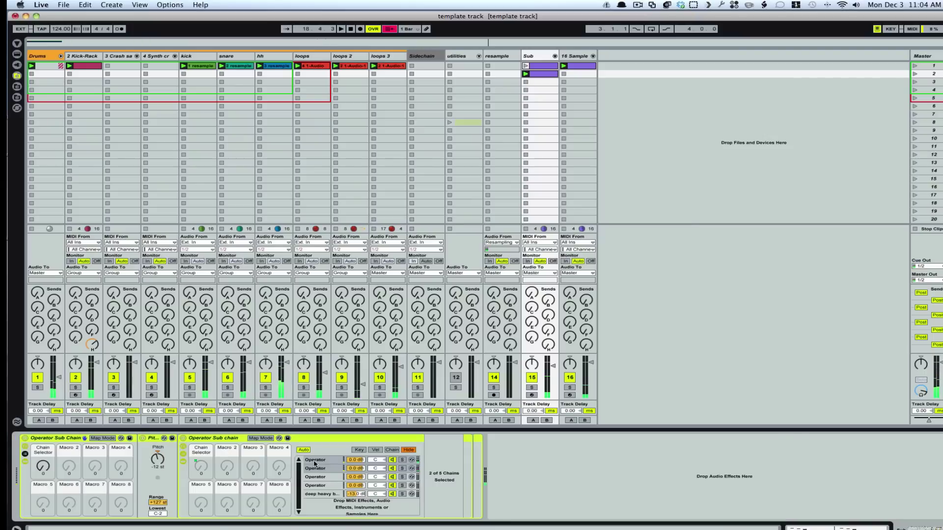
- Solo the Sub track, audition it and set the first Operator chain's envelope release to 116 ms
{"action": "left_click", "coordinate": [314, 461]}
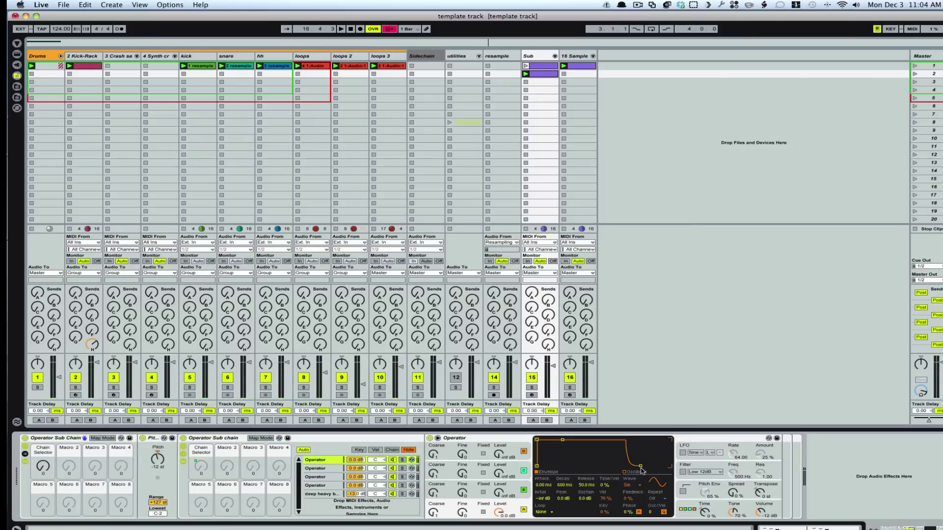
{"action": "left_click", "coordinate": [532, 388]}
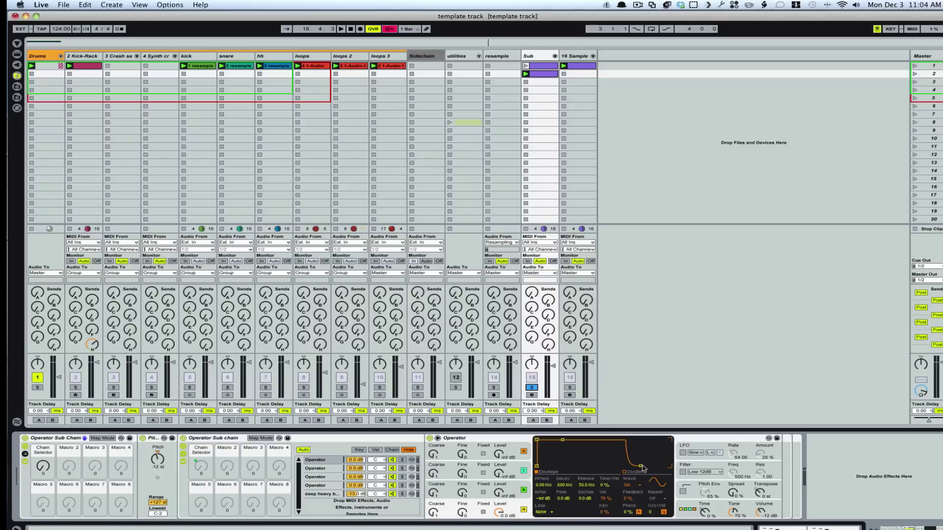
{"action": "key", "text": "space"}
{"action": "key", "text": "shift+Down"}
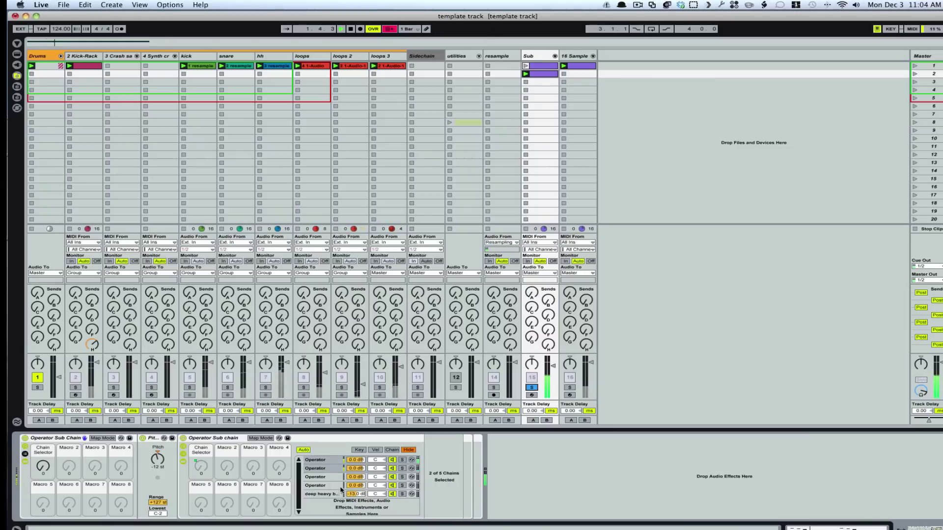
{"action": "left_click", "coordinate": [322, 463]}
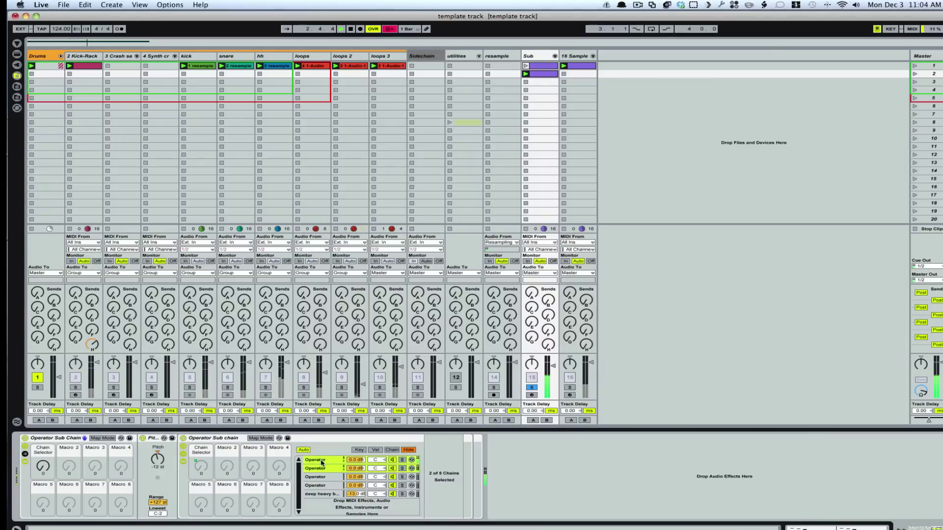
{"action": "key", "text": "space"}
{"action": "left_click", "coordinate": [321, 463]}
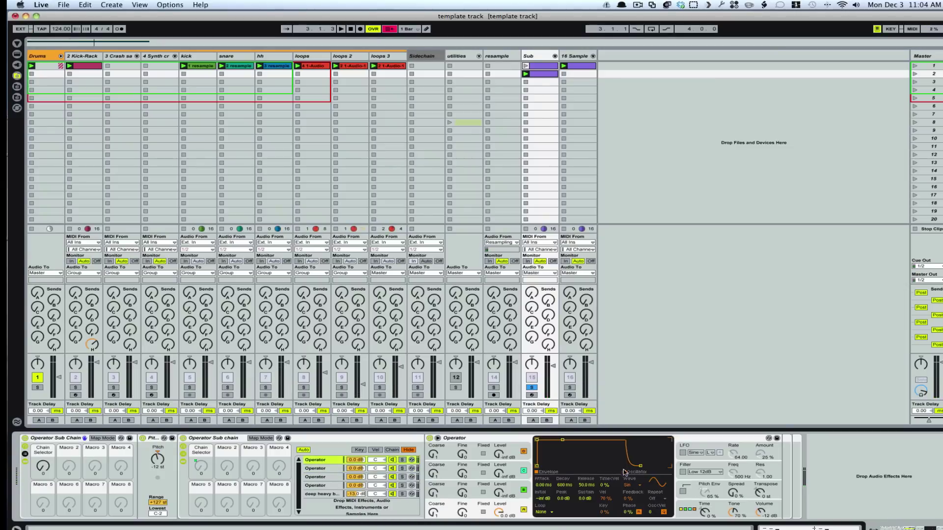
{"action": "left_click", "coordinate": [641, 466]}
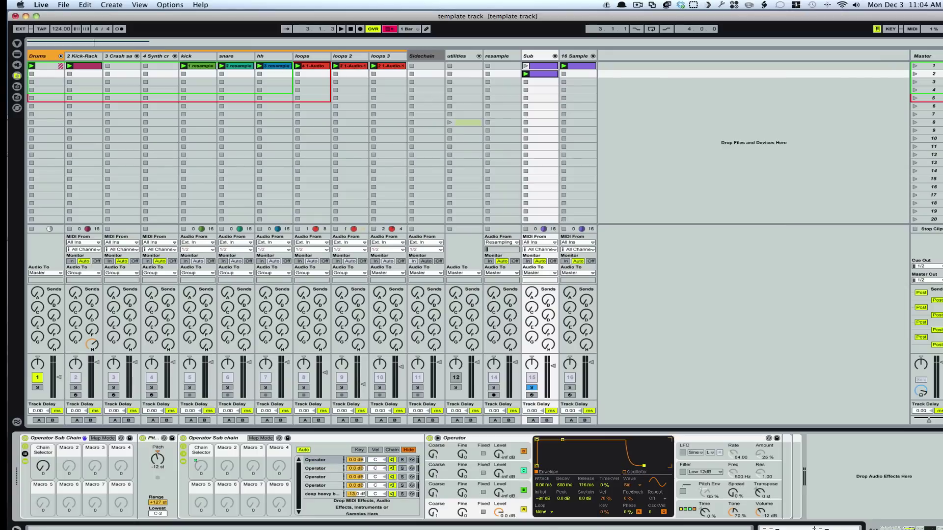
- Play the Sub track and lengthen the envelope release of the second Operator chain
{"action": "key", "text": "space"}
{"action": "left_click", "coordinate": [322, 469], "text": "shift"}
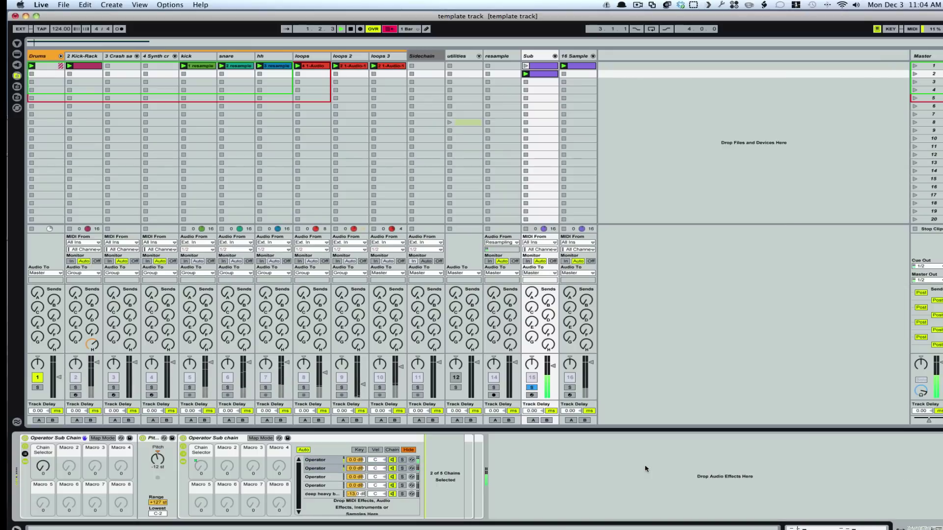
{"action": "left_click", "coordinate": [322, 469]}
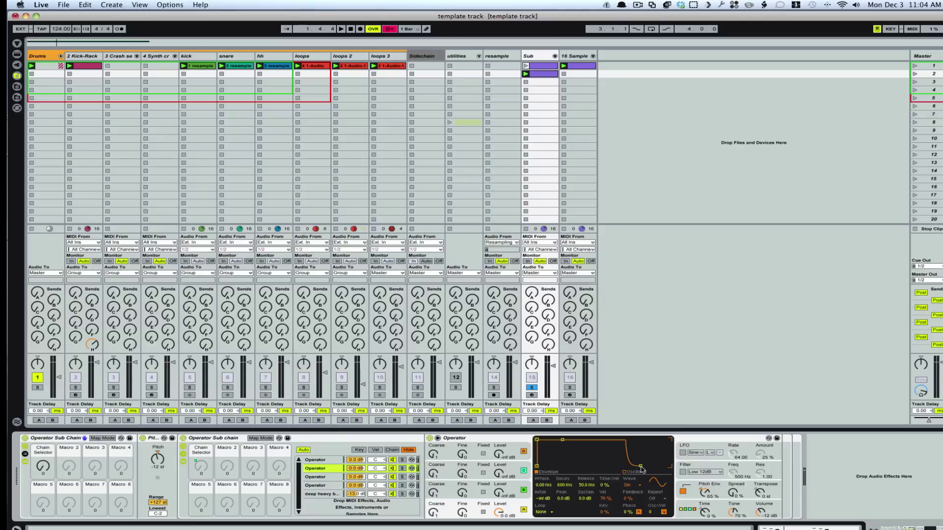
{"action": "left_click_drag", "start_coordinate": [641, 467], "coordinate": [645, 465]}
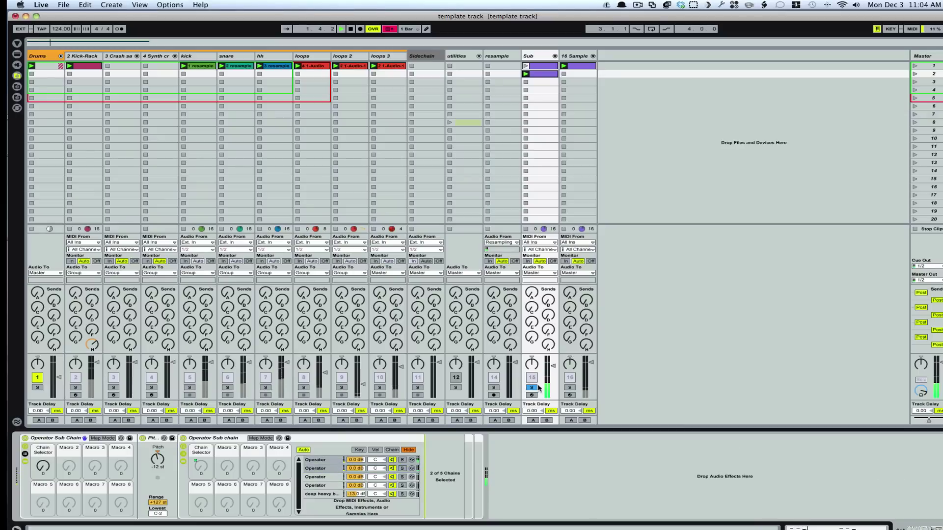
- Solo 16 Sample and set its Sampler Bass macros: Pitch Env 23, Pitch decay 132 ms, FM -19 dB, FM attack 891 ms
{"action": "left_click", "coordinate": [569, 388]}
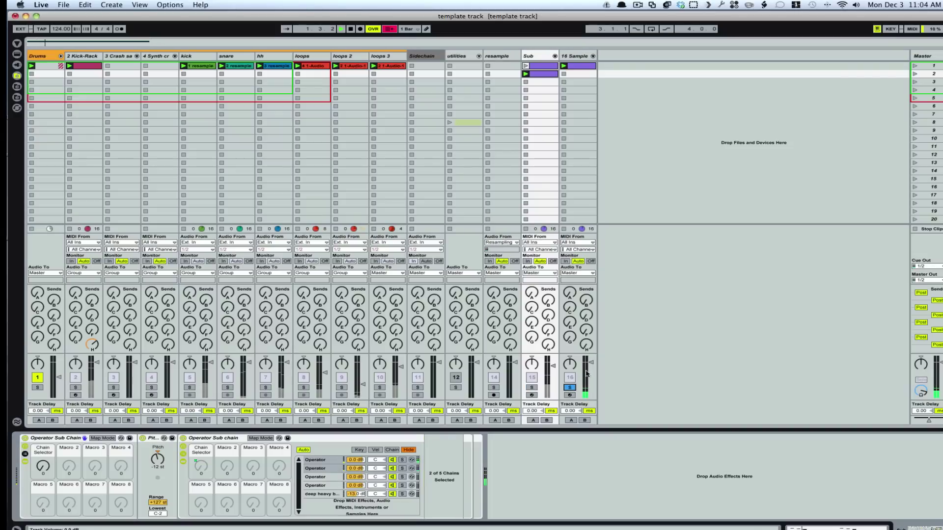
{"action": "left_click", "coordinate": [578, 57]}
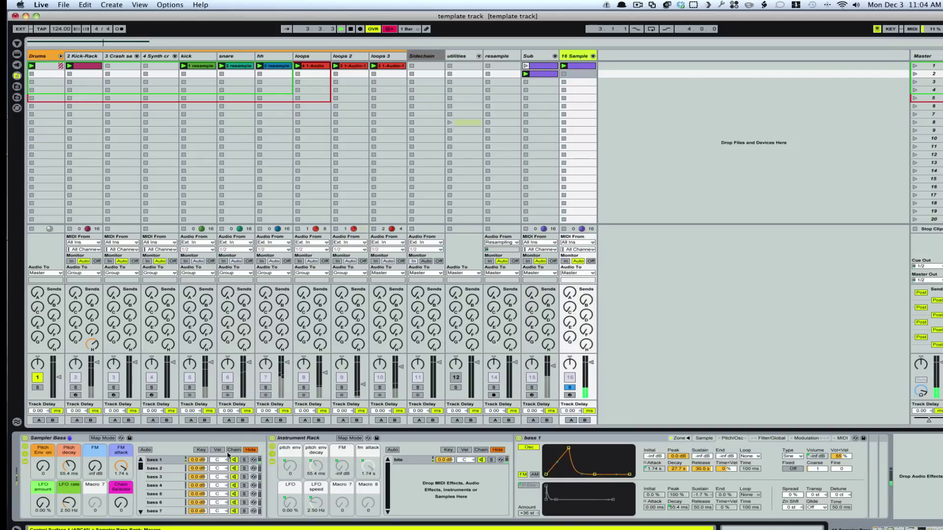
{"action": "left_click_drag", "start_coordinate": [42, 467], "coordinate": [94, 457]}
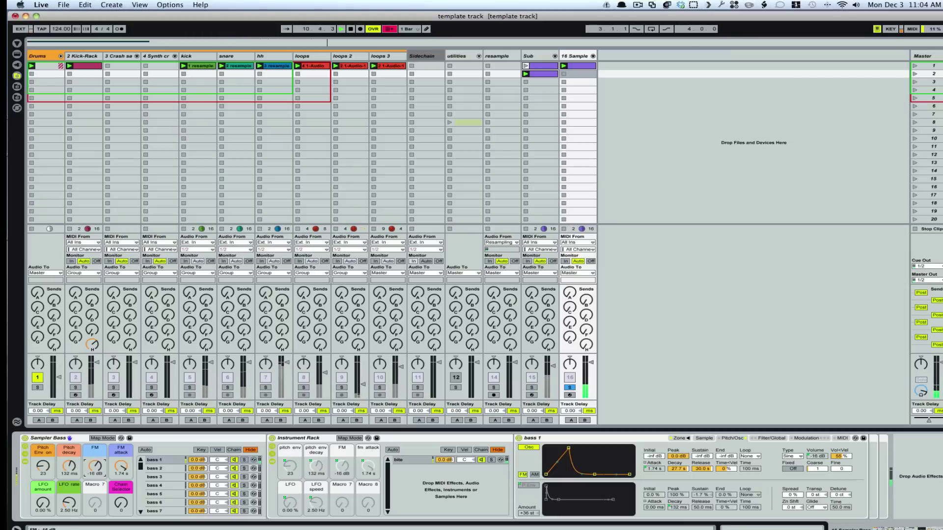
{"action": "left_click_drag", "start_coordinate": [95, 466], "coordinate": [95, 465]}
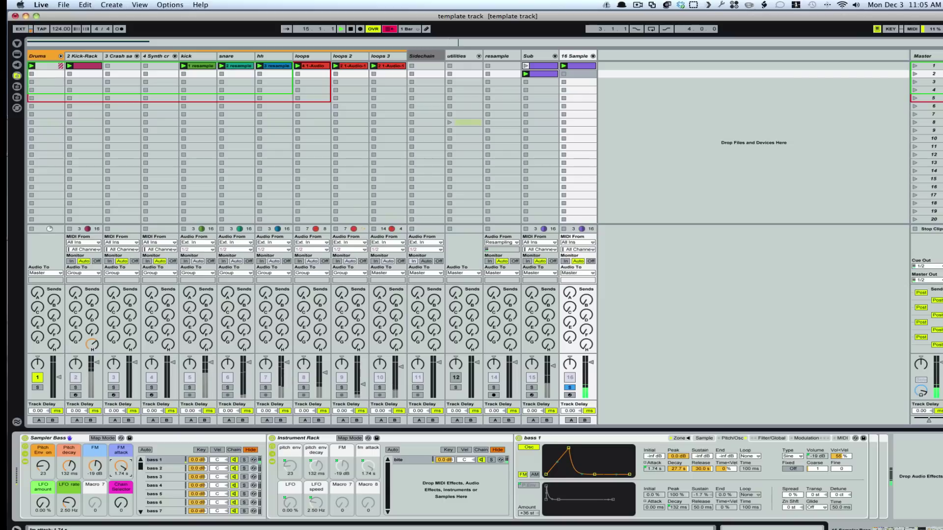
{"action": "left_click_drag", "start_coordinate": [120, 467], "coordinate": [121, 434]}
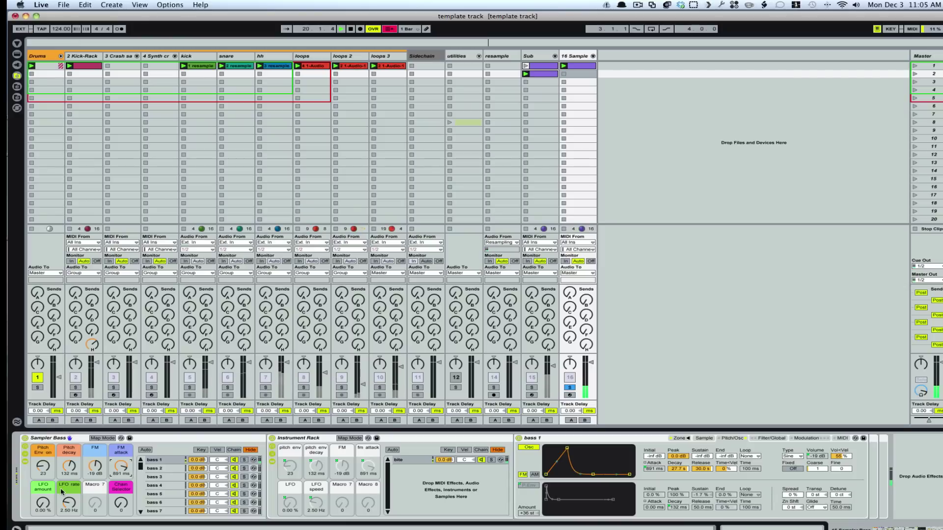
- Set the Sampler Bass LFO amount to 62.7 % and the LFO rate to 7.72 Hz
{"action": "left_click_drag", "start_coordinate": [43, 503], "coordinate": [43, 489]}
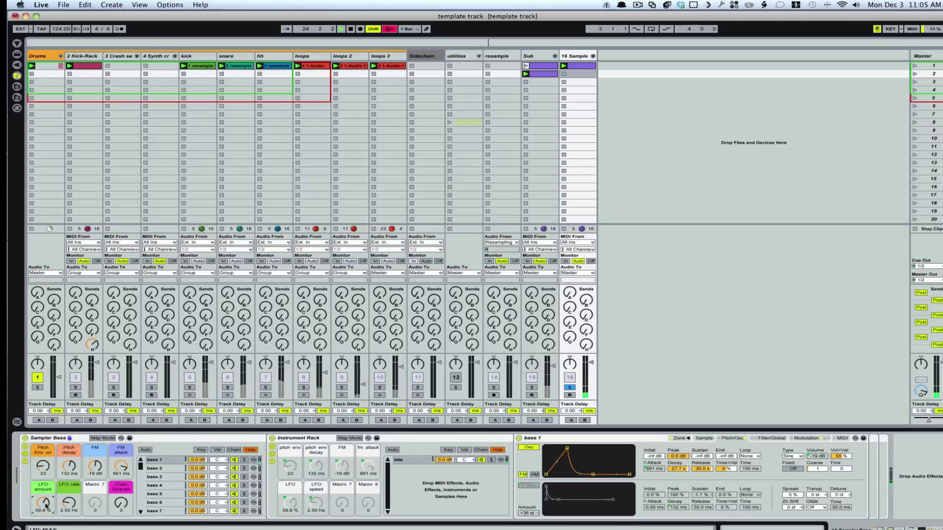
{"action": "left_click_drag", "start_coordinate": [69, 504], "coordinate": [69, 497]}
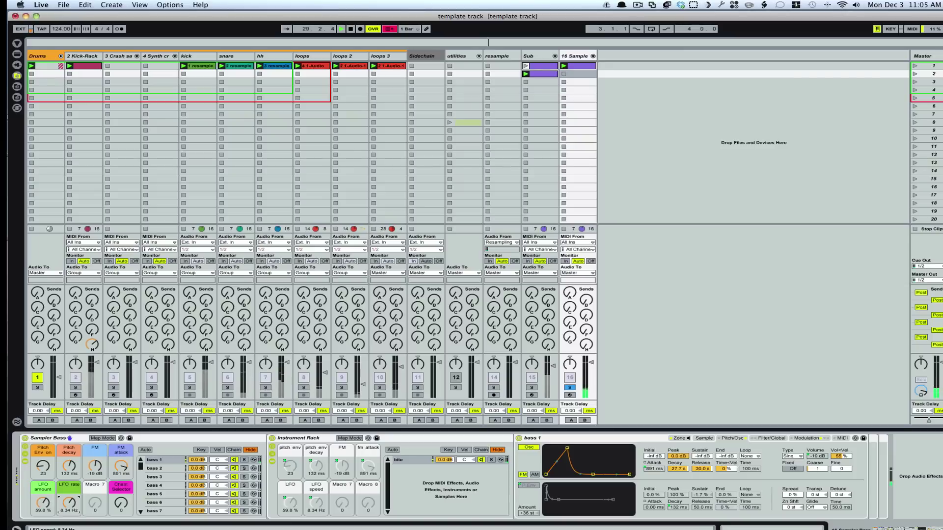
{"action": "left_click_drag", "start_coordinate": [69, 498], "coordinate": [45, 495]}
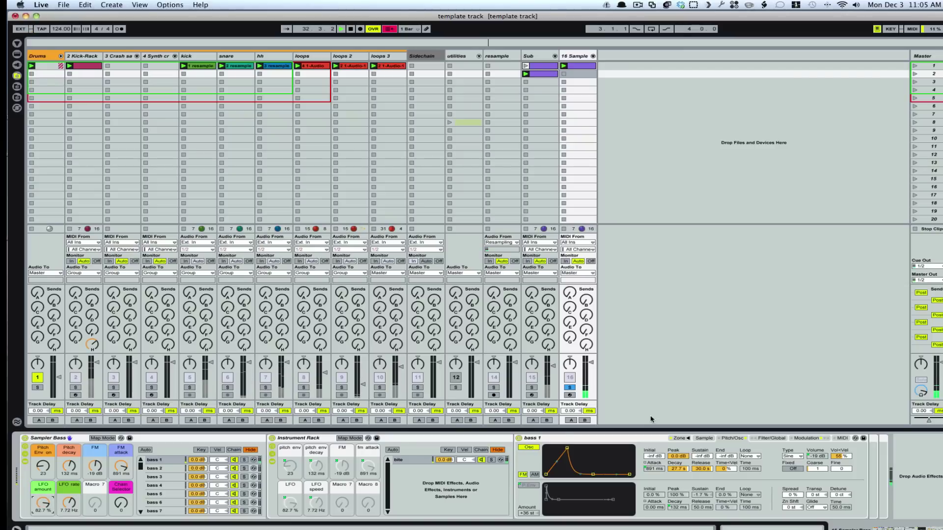
- Add a Utility effect after the Sampler Bass on the 16 Sample track and raise its gain to 12.2 dB
{"action": "left_click", "coordinate": [16, 42]}
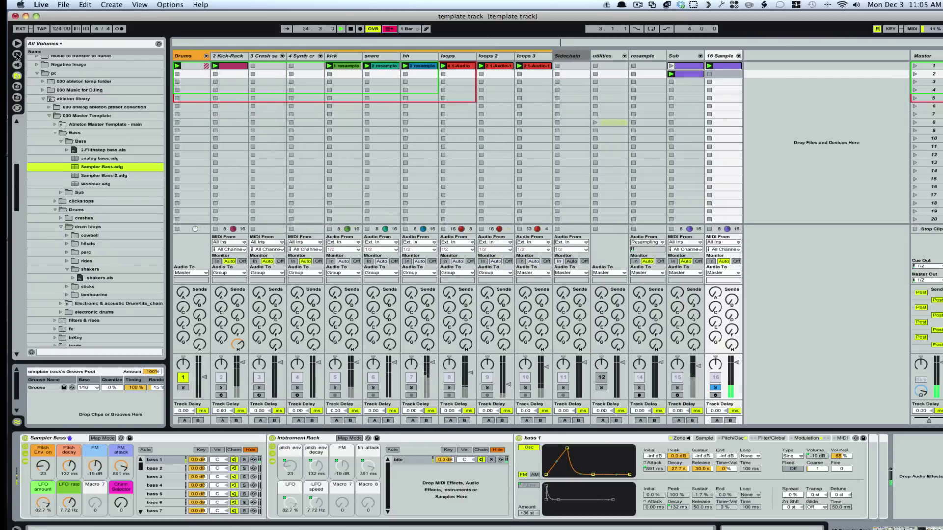
{"action": "left_click", "coordinate": [17, 54]}
{"action": "scroll", "coordinate": [108, 237], "scroll_direction": "down", "scroll_amount": 5}
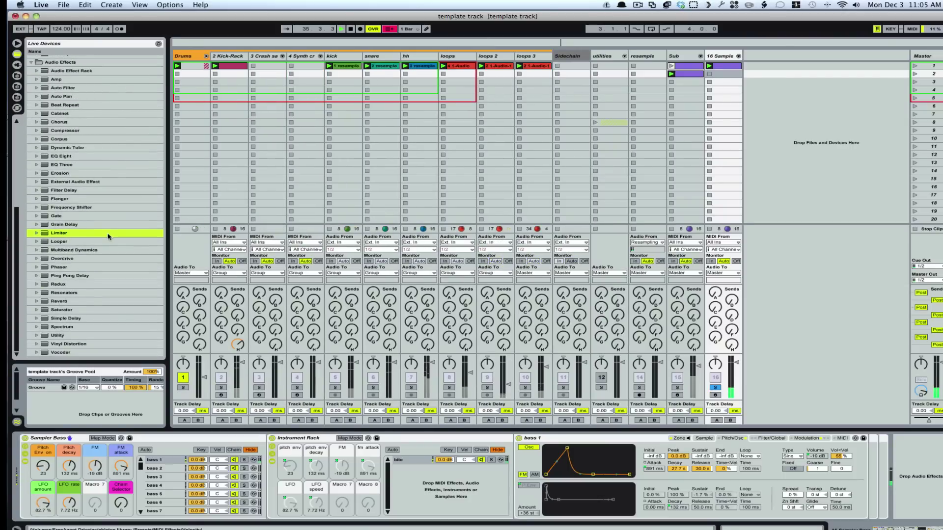
{"action": "left_click", "coordinate": [48, 336]}
{"action": "left_click_drag", "start_coordinate": [47, 336], "coordinate": [913, 504]}
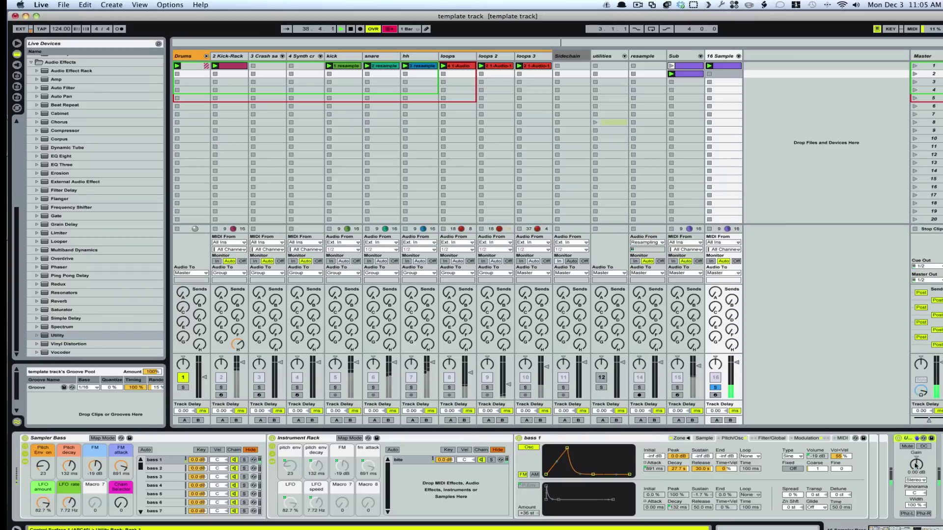
{"action": "left_click_drag", "start_coordinate": [916, 465], "coordinate": [917, 454]}
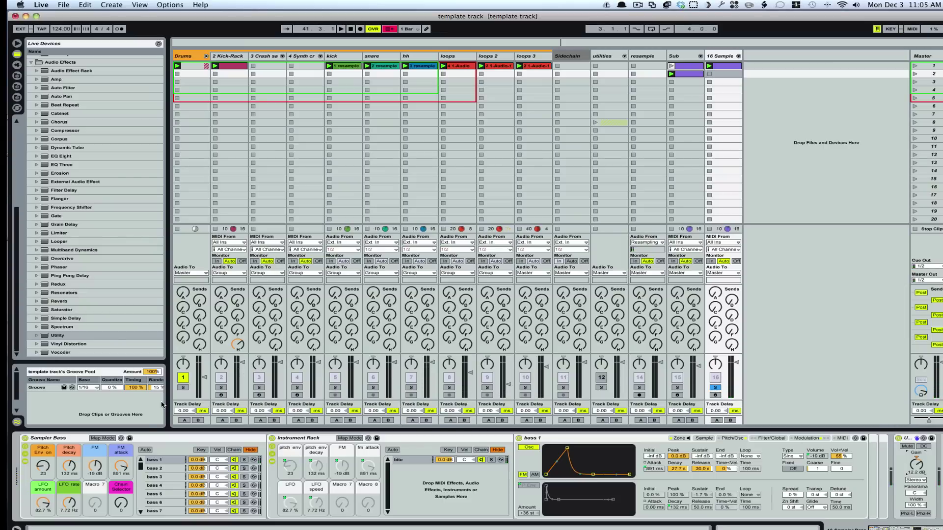
- Add an EQ Eight to the 16 Sample track and set its first band to a low cut
{"action": "left_click", "coordinate": [44, 158]}
{"action": "left_click_drag", "start_coordinate": [45, 158], "coordinate": [892, 462]}
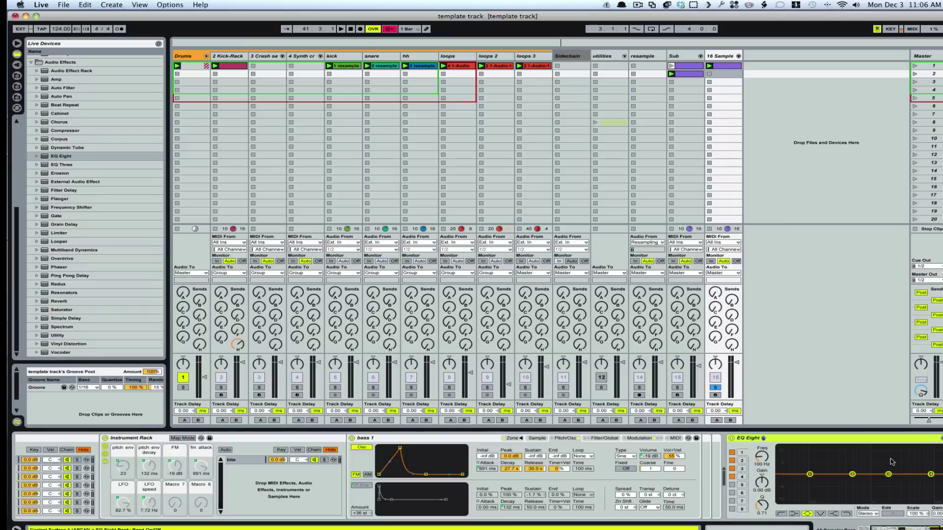
{"action": "left_click", "coordinate": [782, 514]}
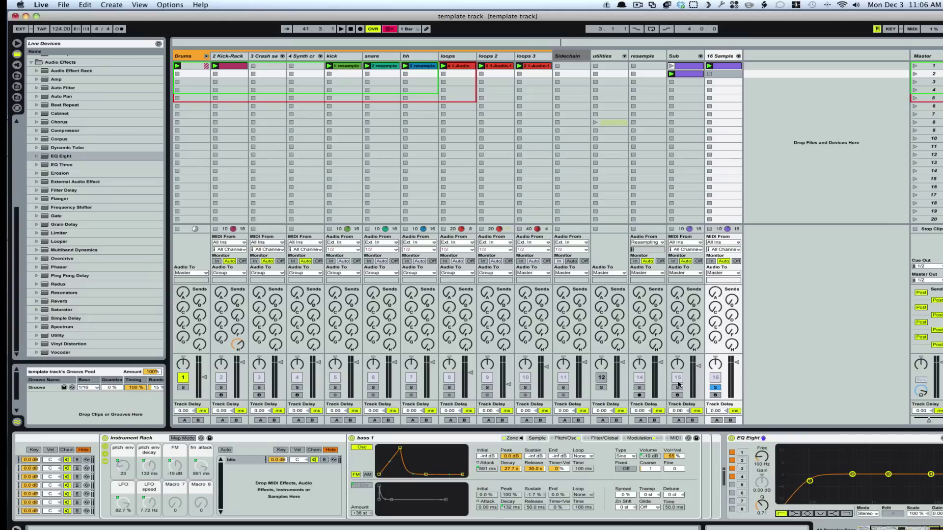
- Raise the EQ Eight low-cut frequency to about 160 Hz during playback and unsolo the 16 Sample track
{"action": "key", "text": "space"}
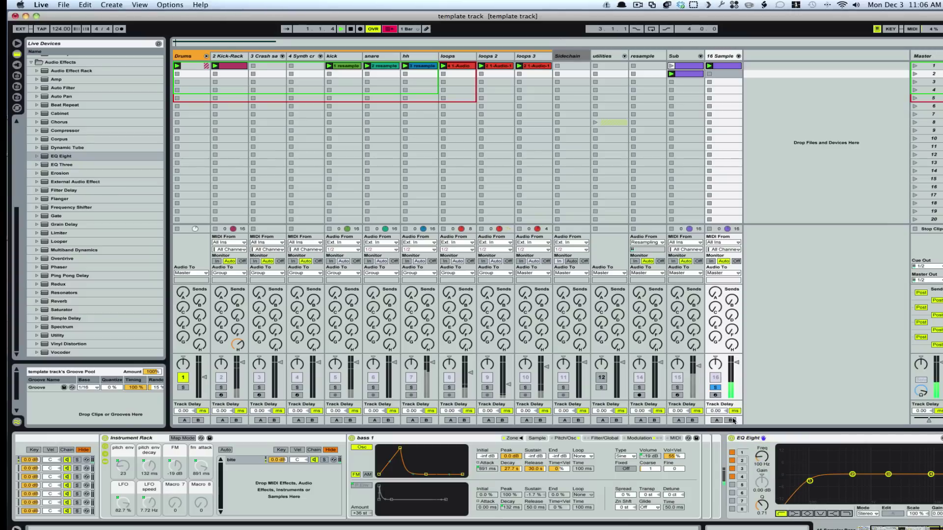
{"action": "left_click_drag", "start_coordinate": [761, 457], "coordinate": [761, 450]}
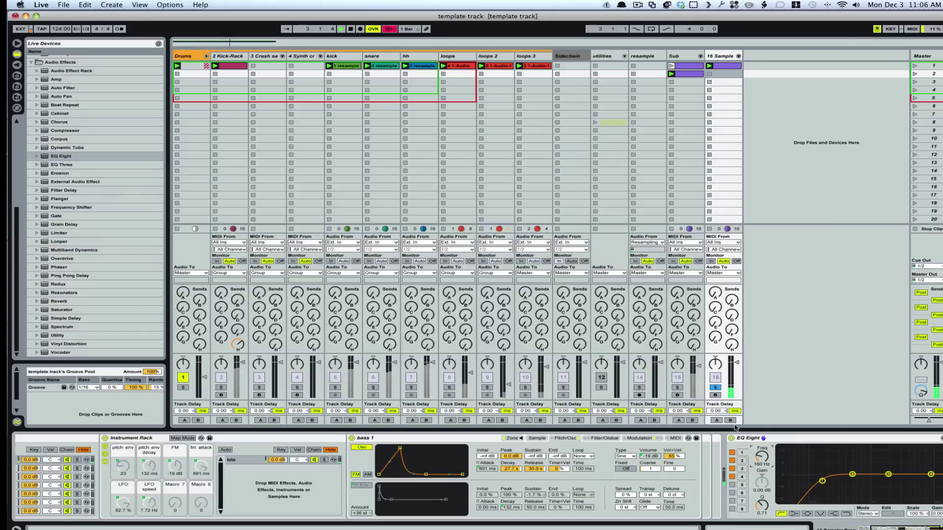
{"action": "left_click", "coordinate": [715, 388]}
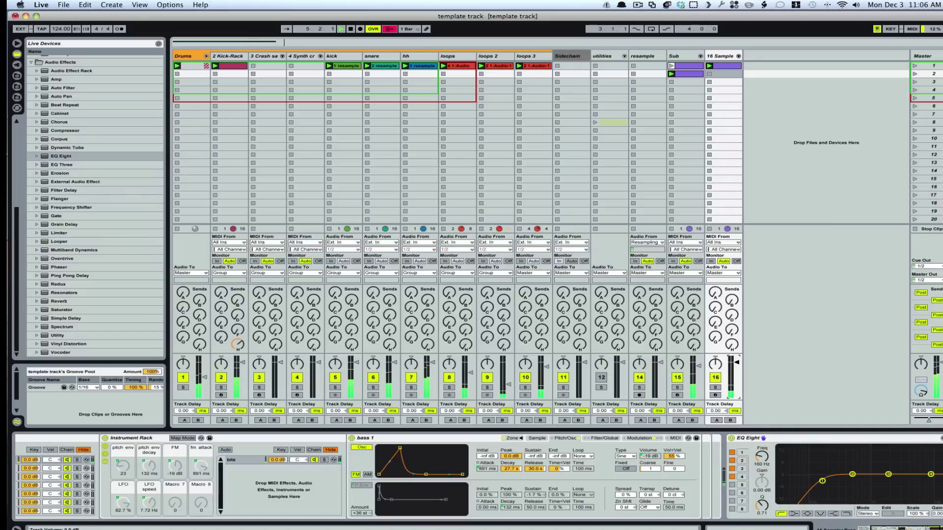
- Lower the 16 Sample track's volume and balance it against the Sub track during playback
{"action": "left_click_drag", "start_coordinate": [737, 362], "coordinate": [737, 362]}
{"action": "left_click_drag", "start_coordinate": [737, 362], "coordinate": [700, 370]}
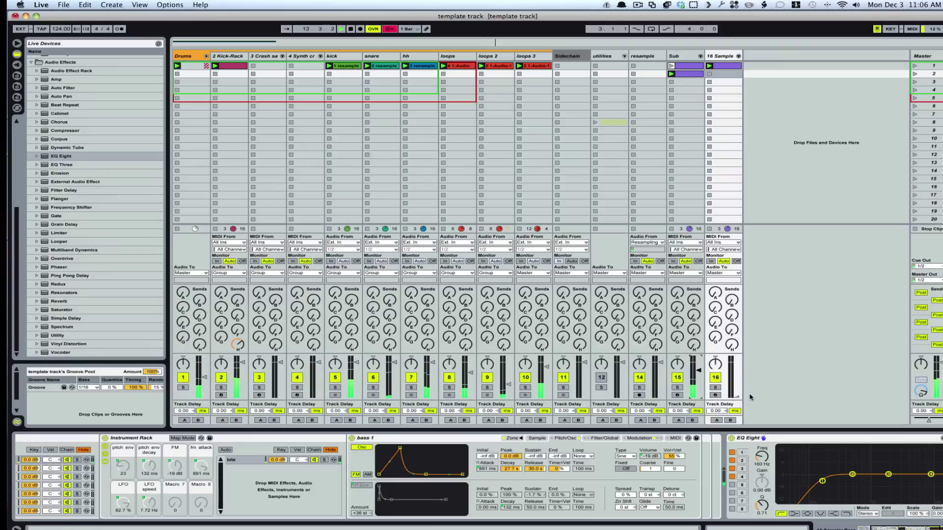
{"action": "left_click_drag", "start_coordinate": [737, 397], "coordinate": [737, 370]}
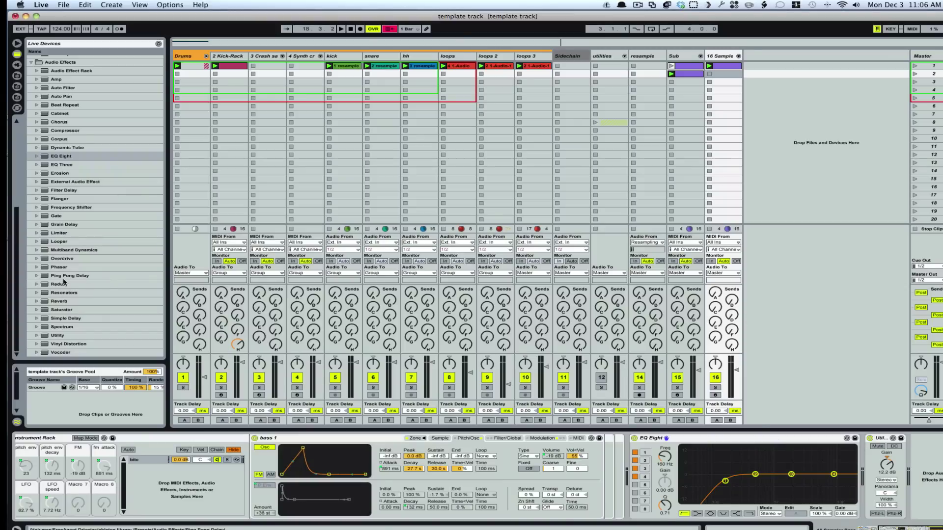
- Add a Simple Delay to the 16 Sample track and switch both of its channels from synced beats to time mode
{"action": "left_click", "coordinate": [46, 319]}
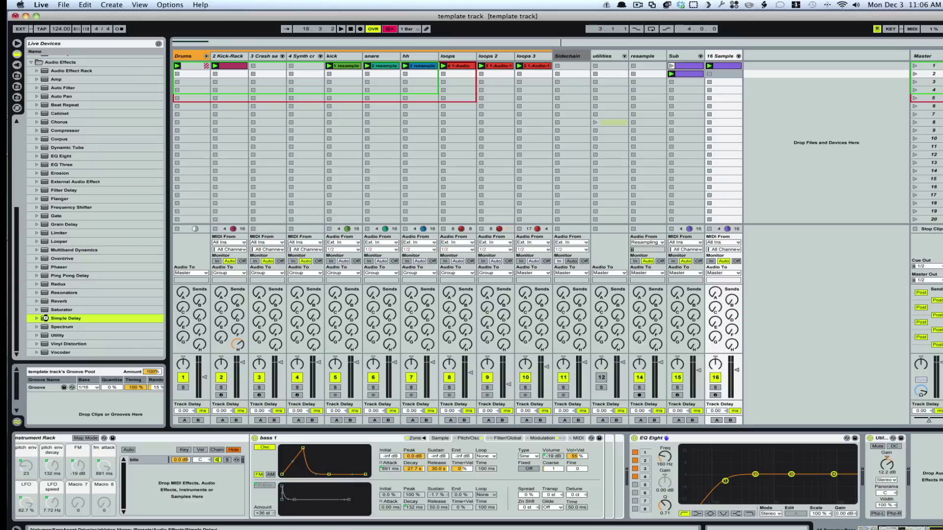
{"action": "key", "text": "Return"}
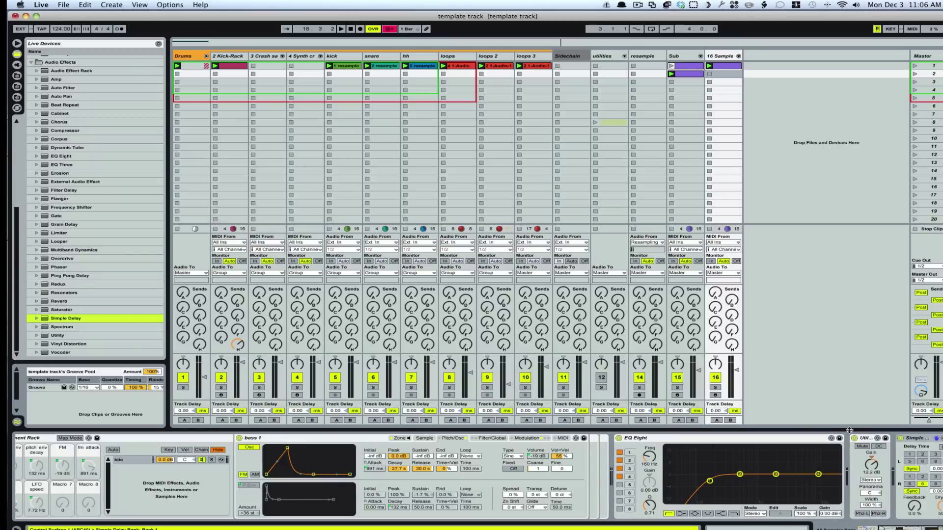
{"action": "left_click", "coordinate": [909, 469]}
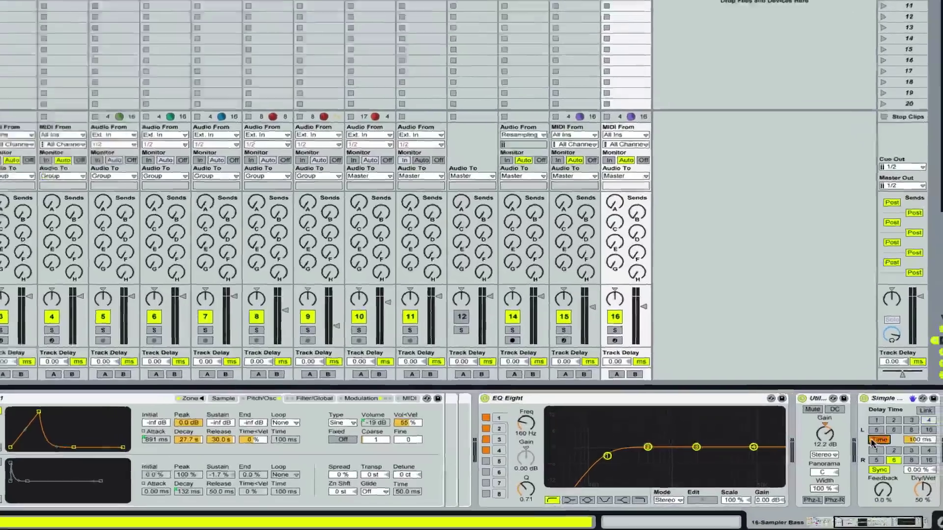
{"action": "left_click", "coordinate": [911, 492]}
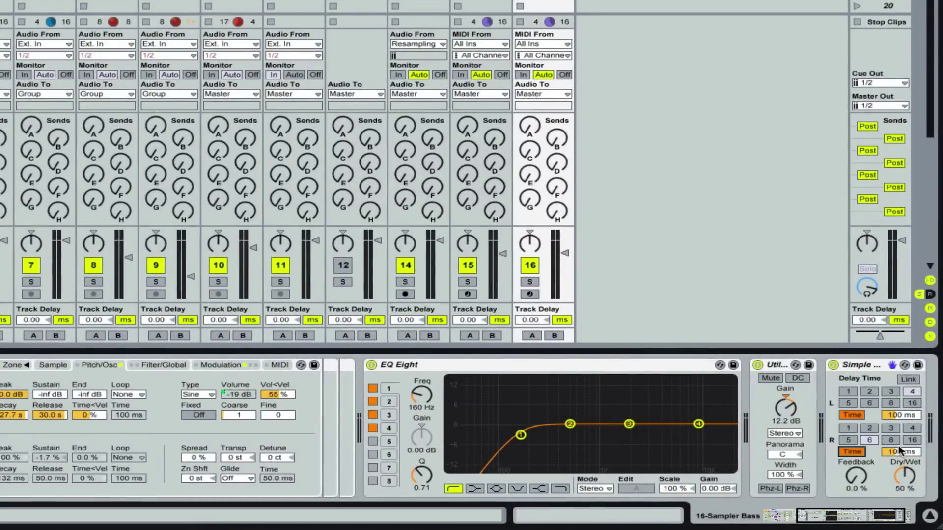
- Set the Simple Delay's right time to 1 ms, left time to 15 ms and dry/wet to 100 %
{"action": "left_click_drag", "start_coordinate": [899, 451], "coordinate": [898, 496]}
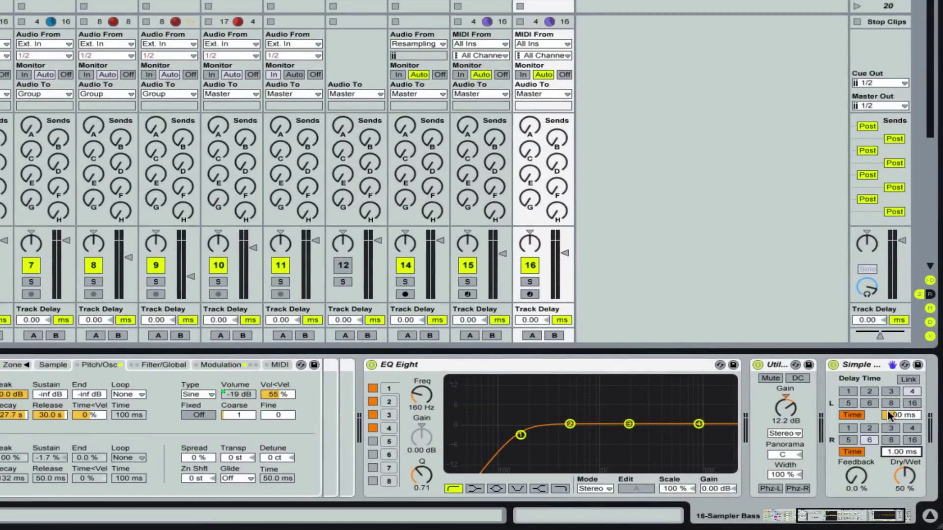
{"action": "left_click_drag", "start_coordinate": [890, 416], "coordinate": [890, 442]}
{"action": "type", "text": "15"}
{"action": "key", "text": "Return"}
{"action": "left_click_drag", "start_coordinate": [905, 476], "coordinate": [905, 452]}
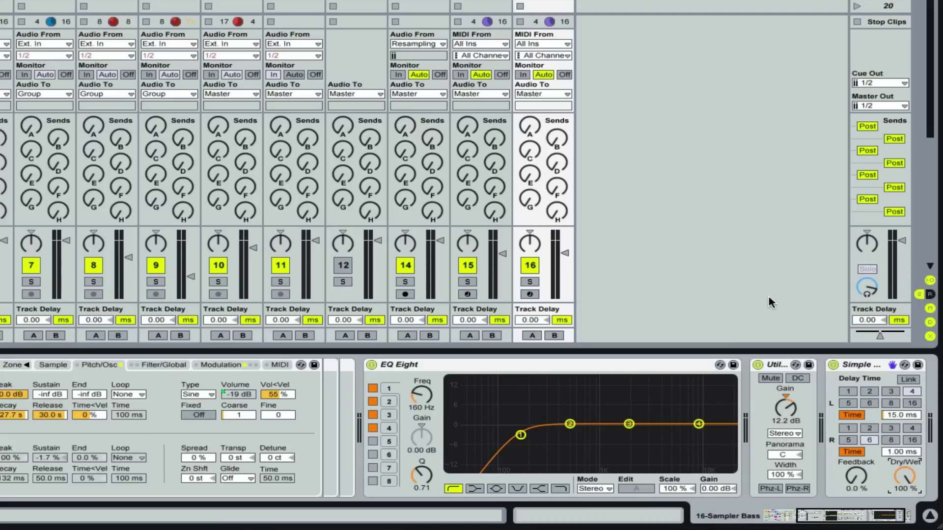
- During playback, slightly lower the 16 Sample track's volume and set the Simple Delay's left time to 10.3 ms
{"action": "key", "text": "space"}
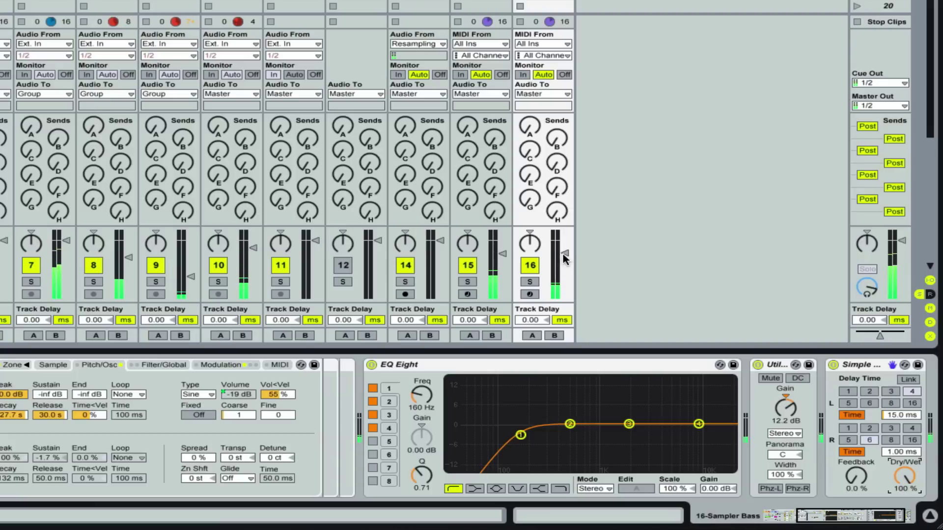
{"action": "left_click_drag", "start_coordinate": [565, 253], "coordinate": [565, 255]}
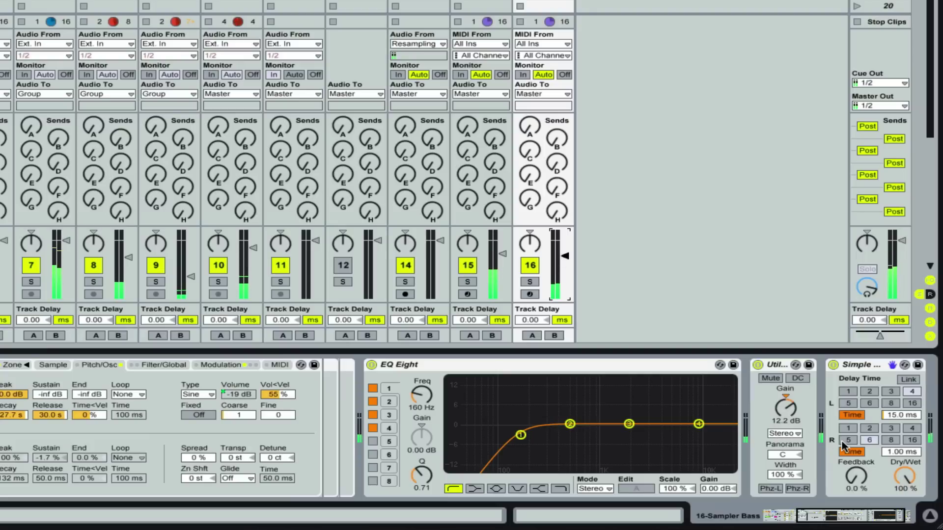
{"action": "left_click", "coordinate": [890, 415]}
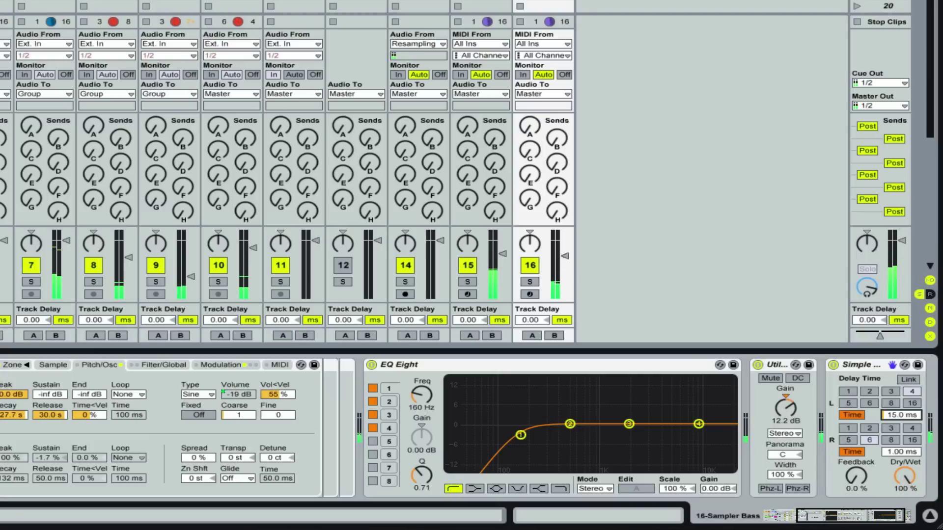
{"action": "left_click_drag", "start_coordinate": [890, 414], "coordinate": [890, 432]}
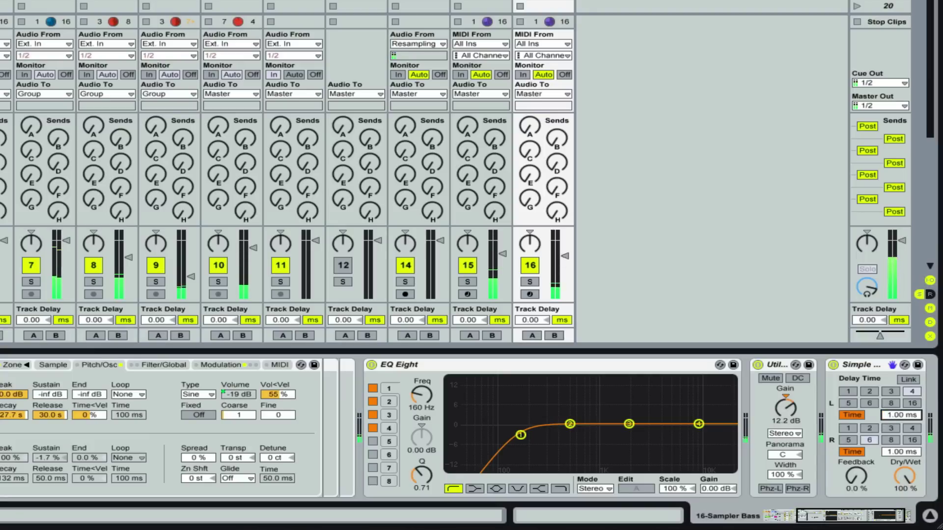
{"action": "left_click_drag", "start_coordinate": [902, 415], "coordinate": [901, 401]}
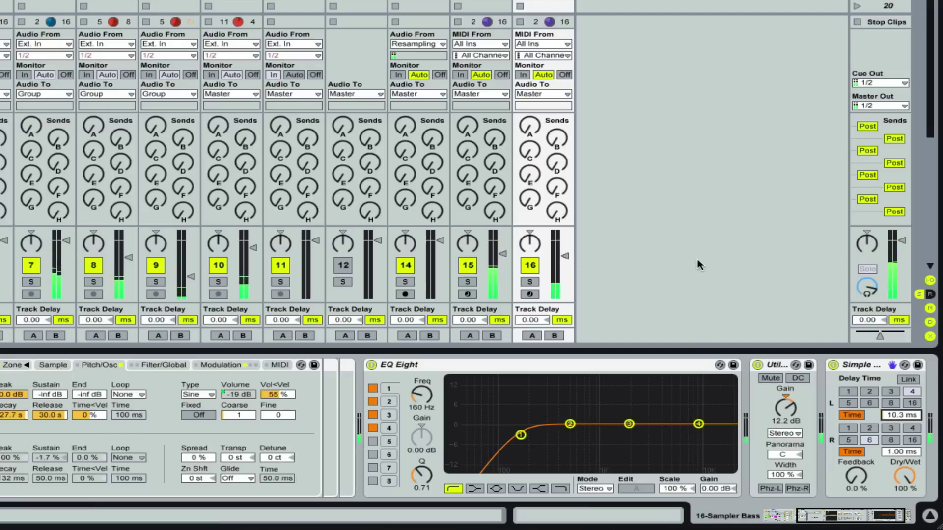
- Move the Utility effect behind the Simple Delay and set its stereo width to 75 %
{"action": "left_click_drag", "start_coordinate": [781, 364], "coordinate": [895, 377]}
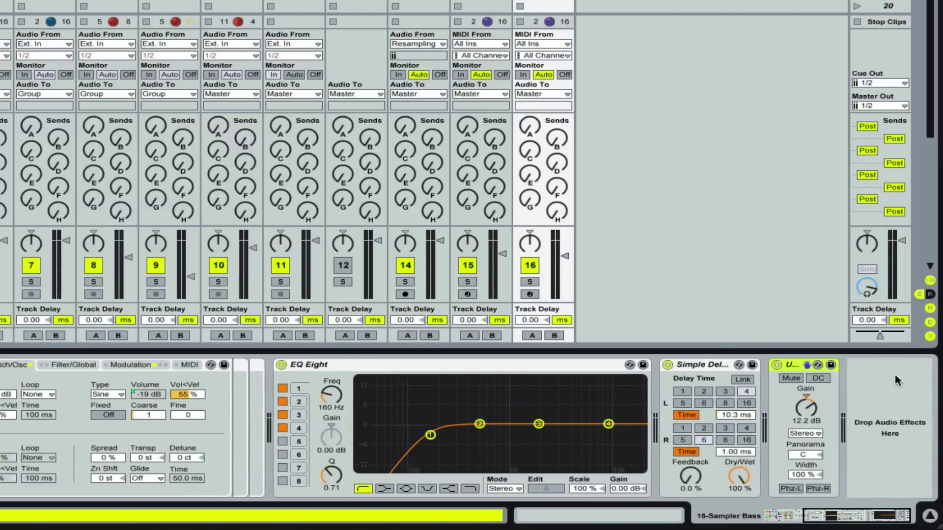
{"action": "left_click", "coordinate": [812, 475]}
{"action": "key", "text": "space"}
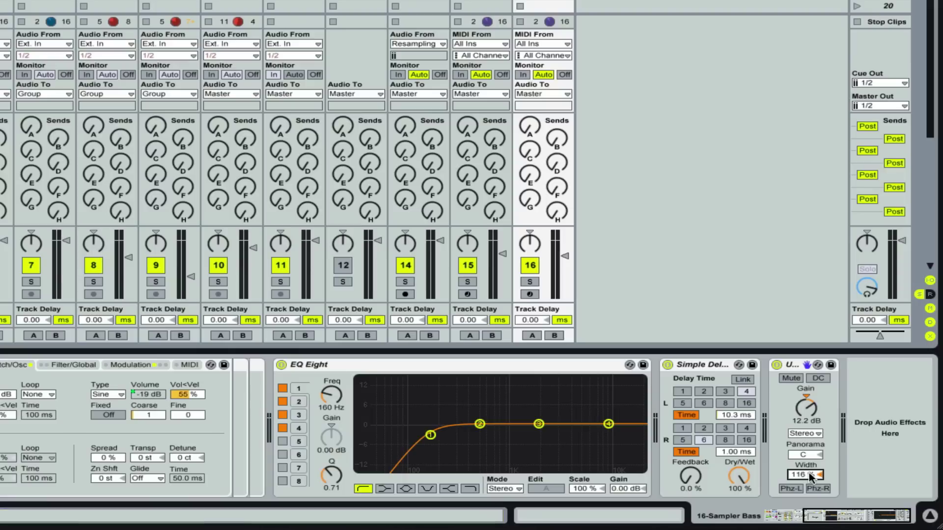
{"action": "mouse_move", "coordinate": [810, 474]}
{"action": "left_mouse_down"}
{"action": "mouse_move", "coordinate": [811, 513]}
{"action": "mouse_move", "coordinate": [811, 491]}
{"action": "left_mouse_up"}
{"action": "key", "text": "space"}
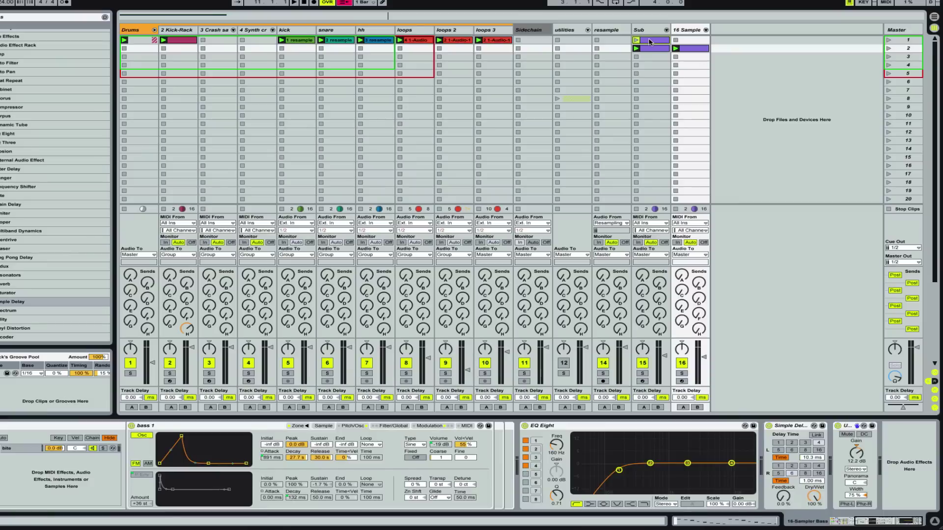
- Copy the Sub track's scene 1 clip into the 16 Sample track's scene 1 slot and colour both clips green
{"action": "left_click", "coordinate": [650, 41]}
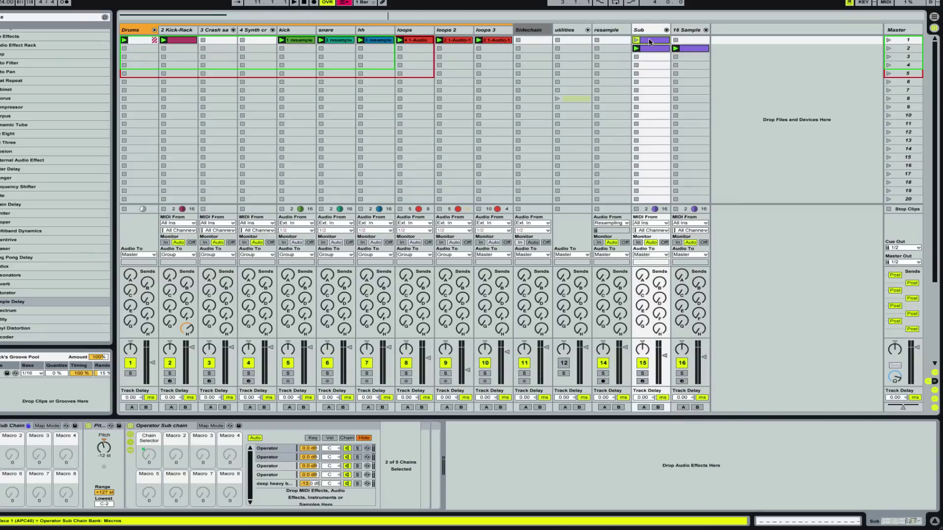
{"action": "left_click", "coordinate": [687, 42]}
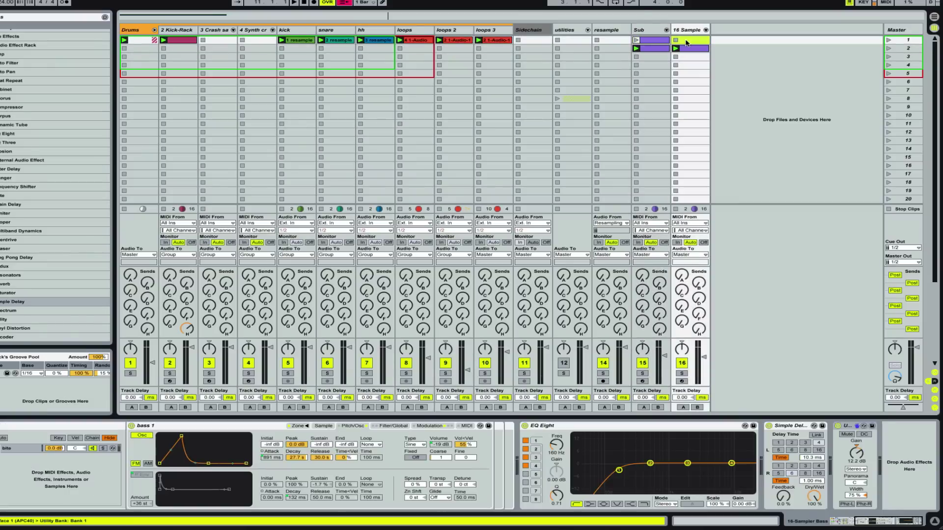
{"action": "key", "text": "ctrl+v"}
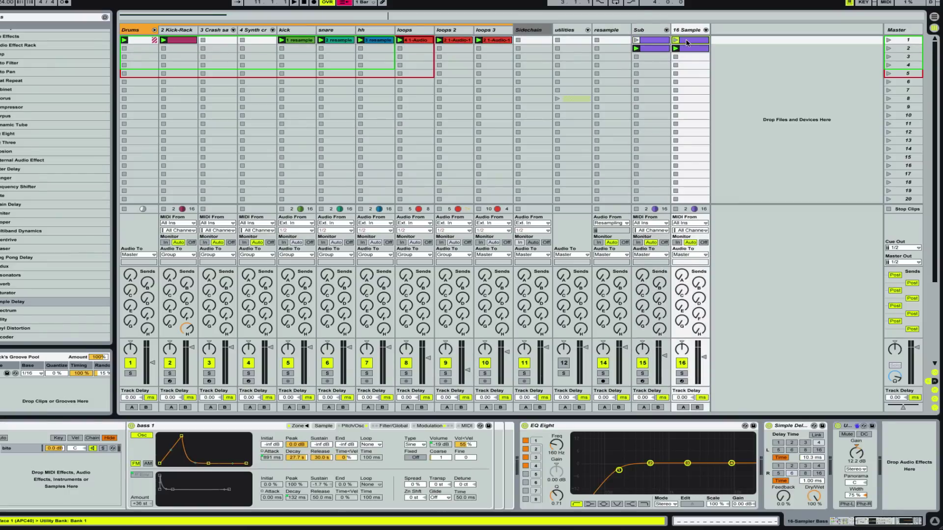
{"action": "right_click", "coordinate": [687, 43]}
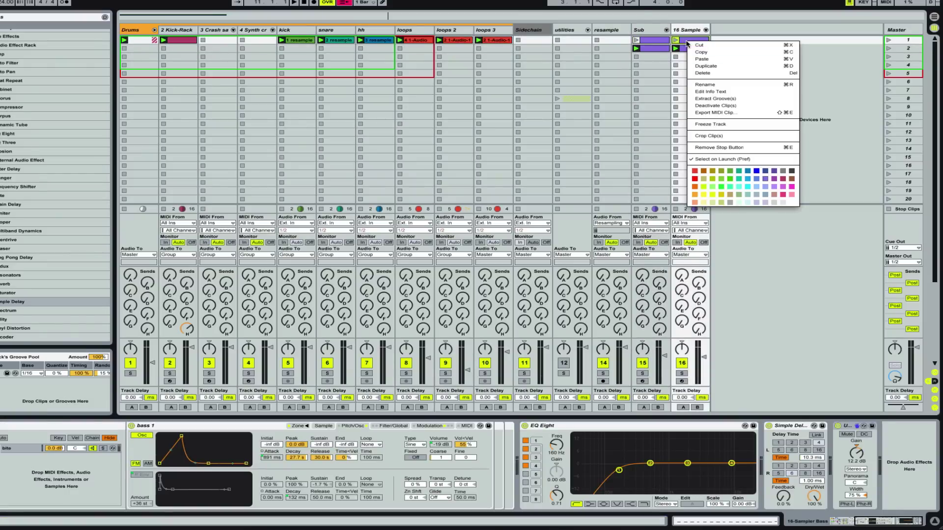
{"action": "left_click", "coordinate": [721, 187]}
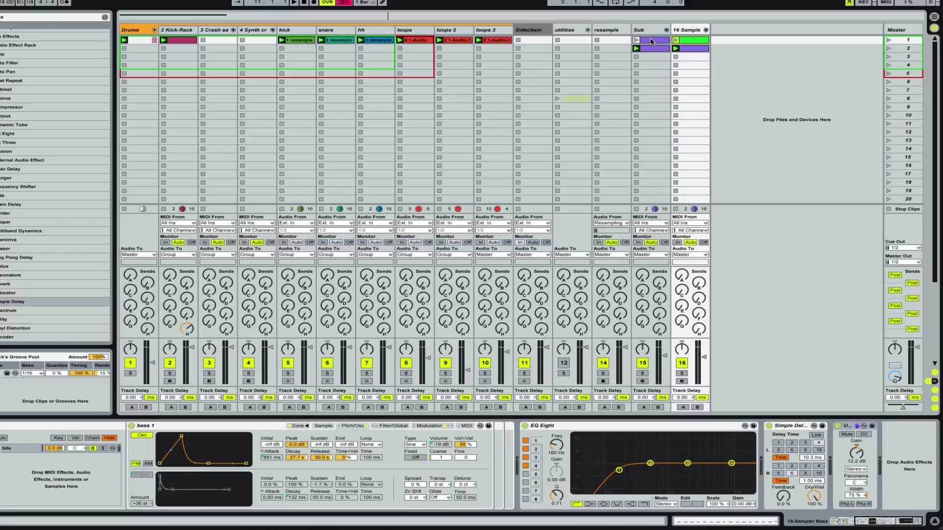
{"action": "right_click", "coordinate": [651, 41]}
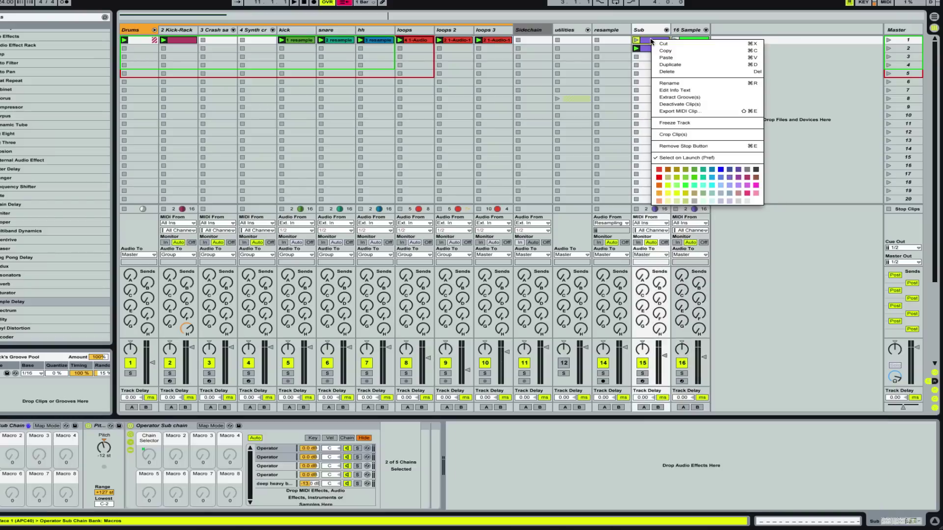
{"action": "left_click", "coordinate": [685, 185]}
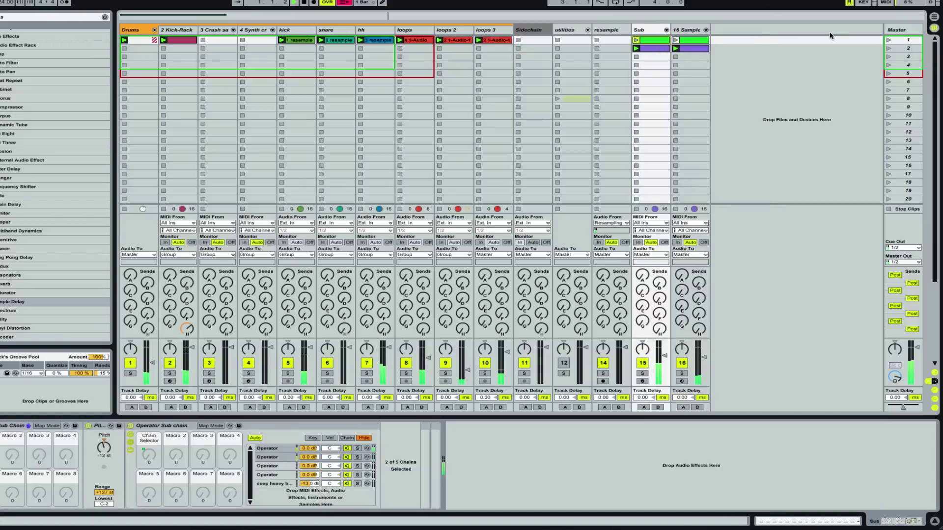
- Launch scene 1 and slightly lower the 16 Sample track's volume
{"action": "left_click", "coordinate": [889, 41]}
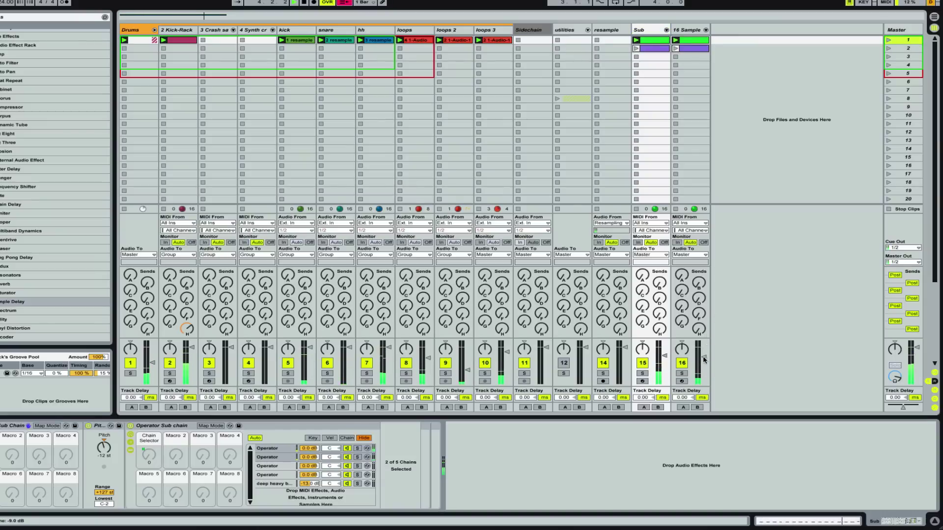
{"action": "left_click_drag", "start_coordinate": [704, 357], "coordinate": [703, 360]}
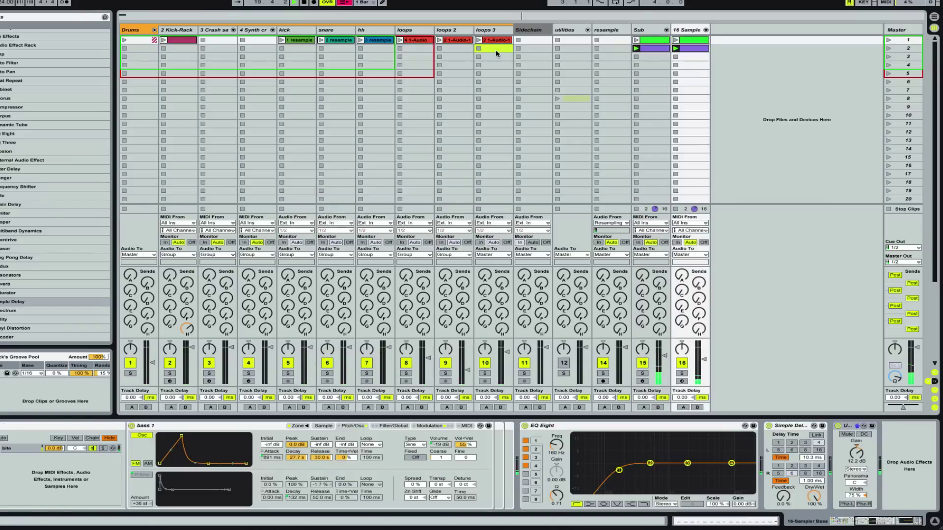
- Duplicate scene 1's drum and loop clips into scene 2 and launch scene 2, then scene 1, to compare the basslines
{"action": "left_click_drag", "start_coordinate": [496, 49], "coordinate": [129, 41]}
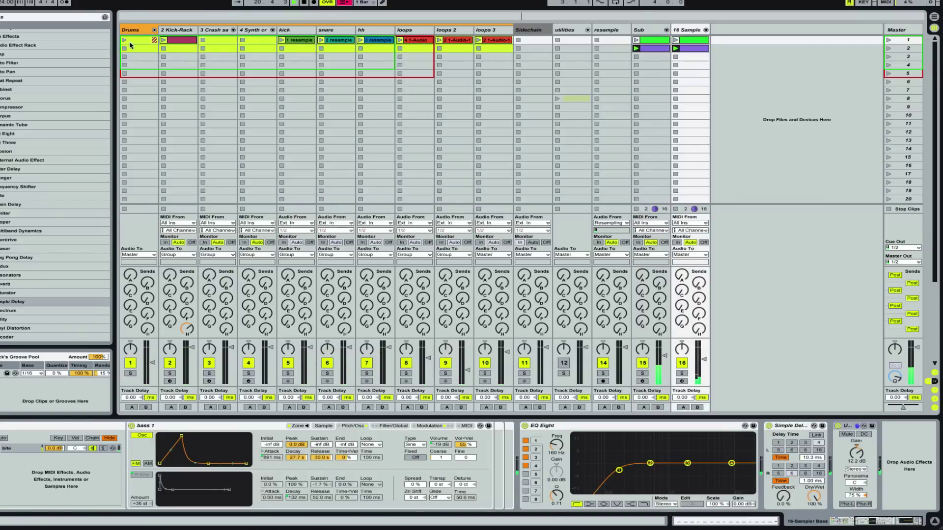
{"action": "left_click", "coordinate": [167, 41]}
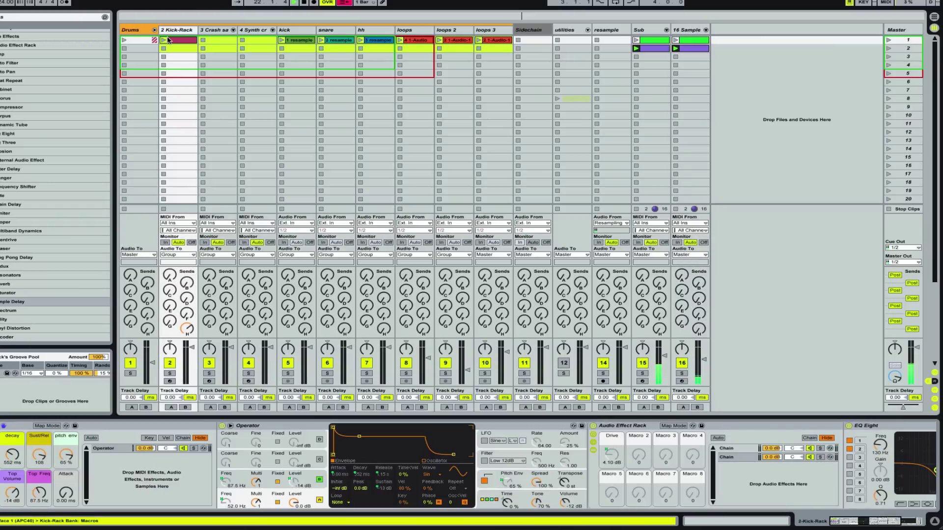
{"action": "key", "text": "ctrl+d"}
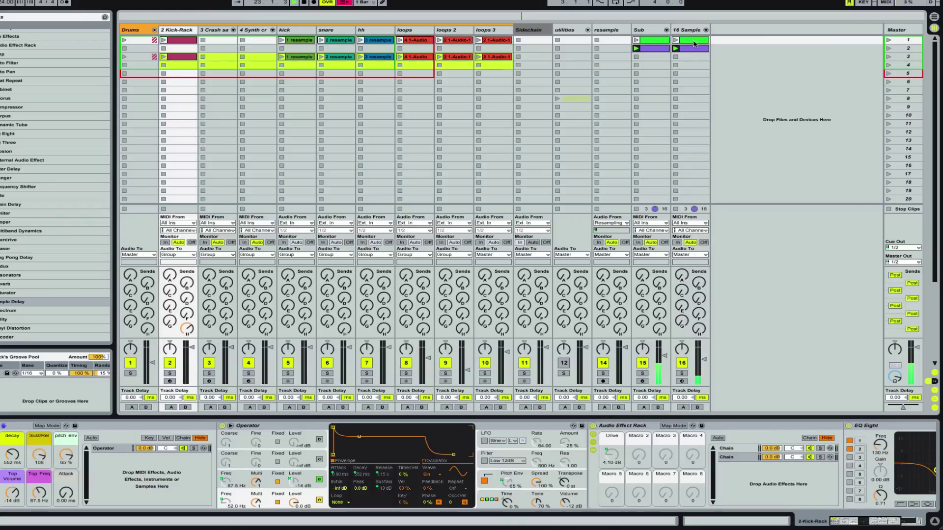
{"action": "left_click_drag", "start_coordinate": [494, 74], "coordinate": [184, 47]}
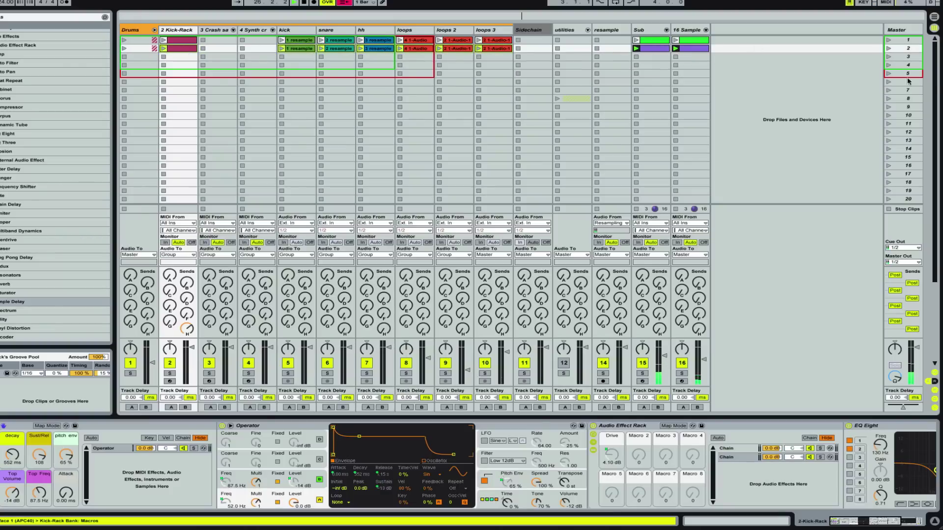
{"action": "left_click", "coordinate": [889, 49]}
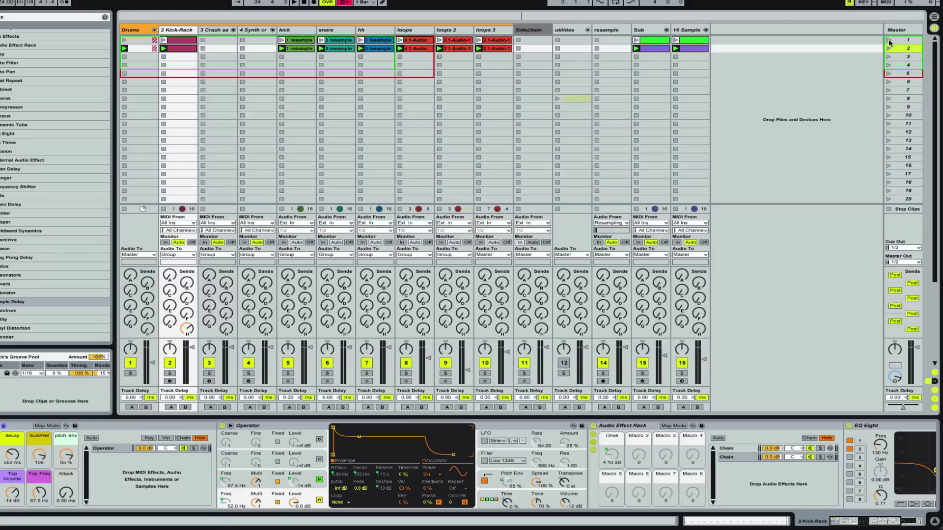
{"action": "left_click", "coordinate": [889, 41]}
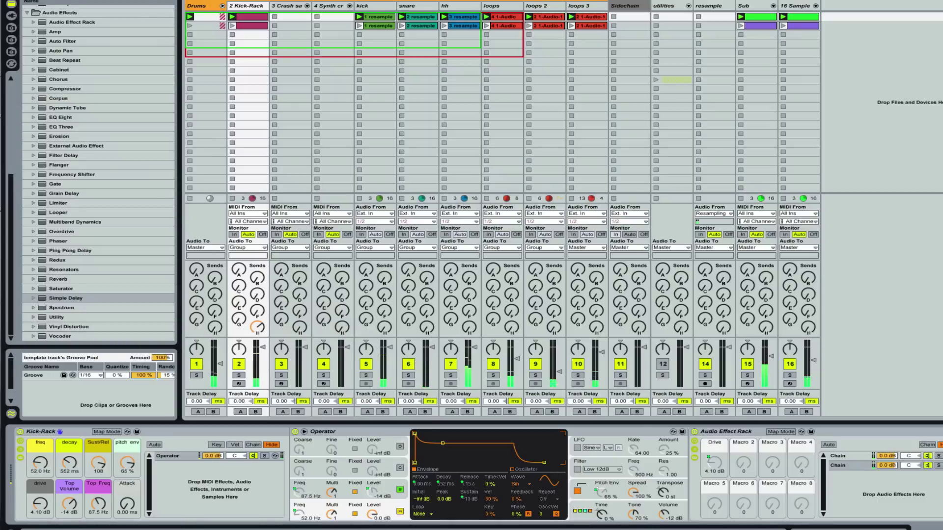
- Set the 16 Sample track's Sampler Bass FM macro to -16 dB and its pitch envelope macro to 127
{"action": "left_click", "coordinate": [799, 5]}
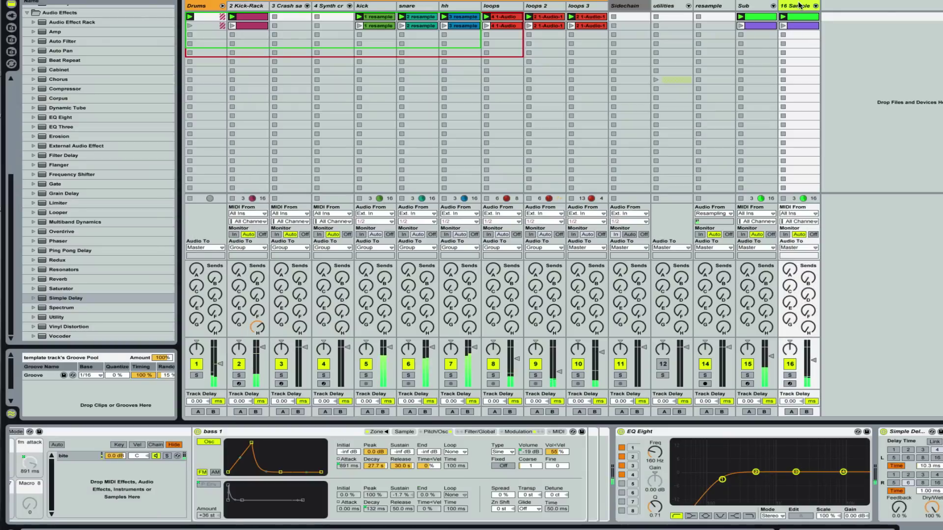
{"action": "left_click", "coordinate": [119, 465]}
{"action": "scroll", "coordinate": [119, 464], "scroll_direction": "left", "scroll_amount": 8}
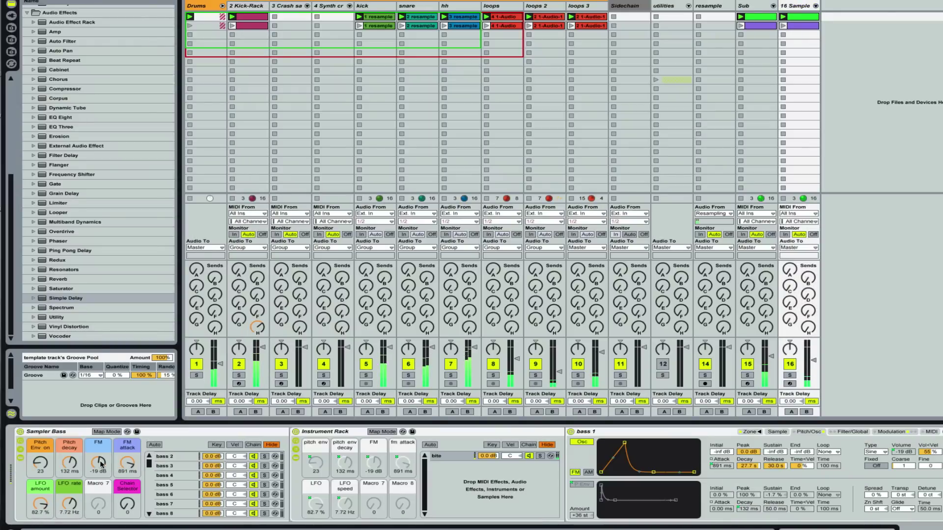
{"action": "left_click_drag", "start_coordinate": [98, 462], "coordinate": [98, 459]}
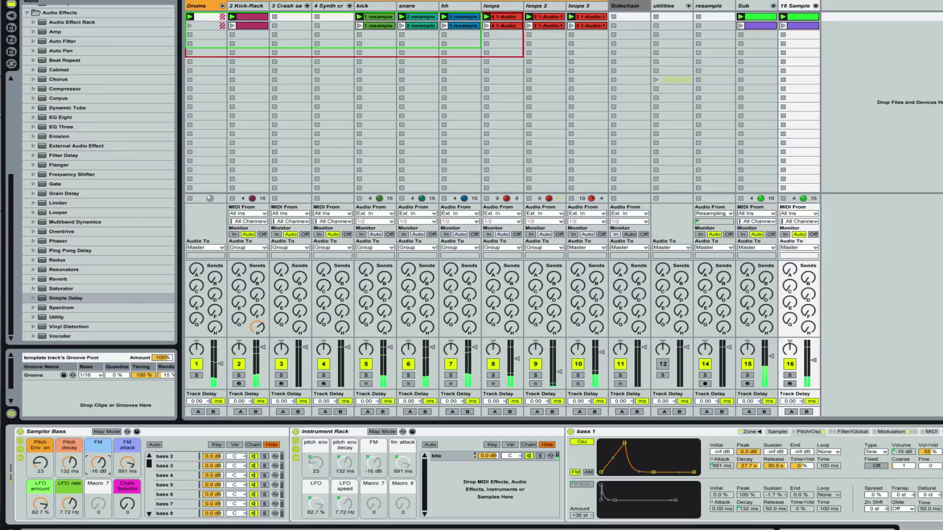
{"action": "left_click_drag", "start_coordinate": [40, 462], "coordinate": [40, 432]}
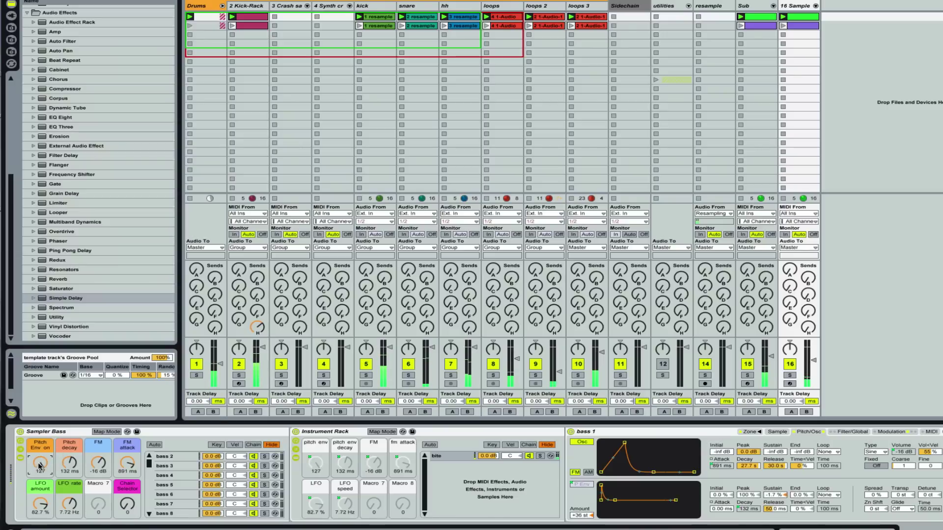
- Play scene 2 and set the 16 Sample macros to pitch envelope 0, pitch decay 372 ms, FM -27 dB, LFO amount 79.5% and LFO rate 5.98 Hz
{"action": "left_click_drag", "start_coordinate": [39, 465], "coordinate": [69, 486]}
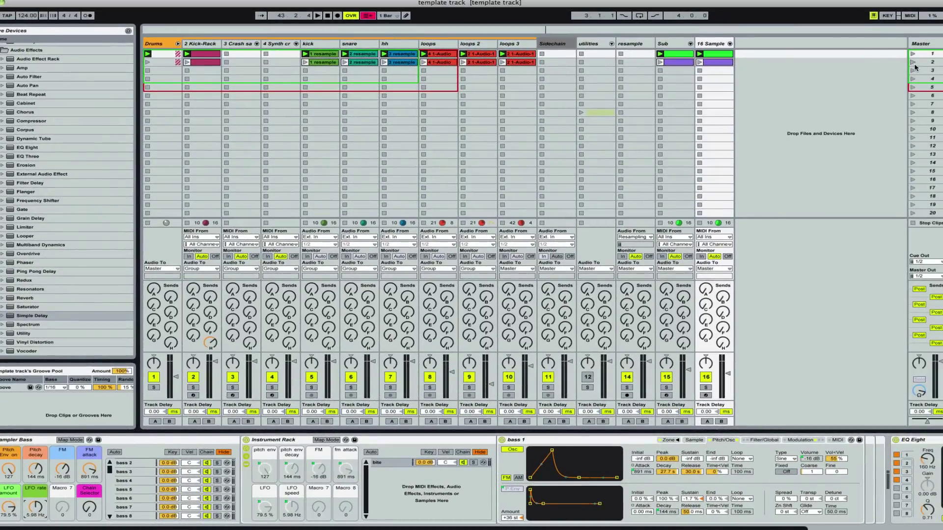
{"action": "left_click", "coordinate": [912, 63]}
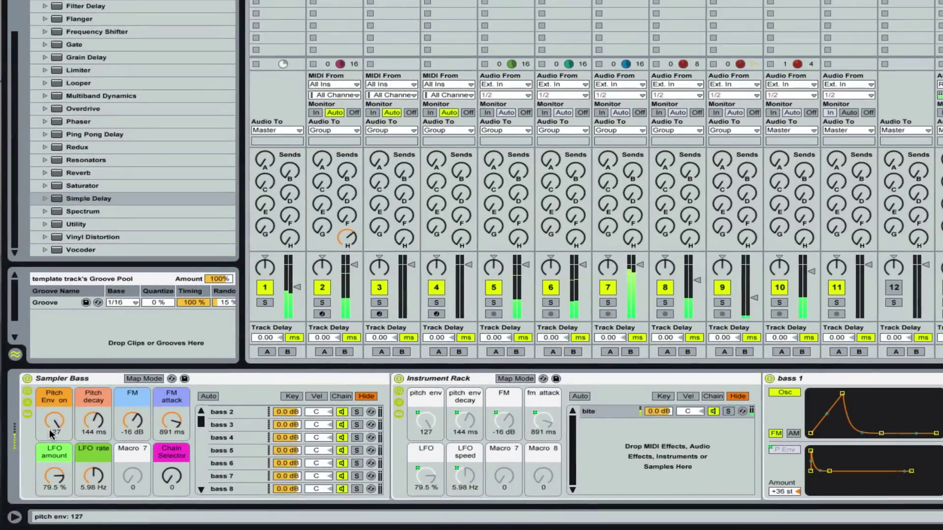
{"action": "left_click_drag", "start_coordinate": [58, 423], "coordinate": [59, 496]}
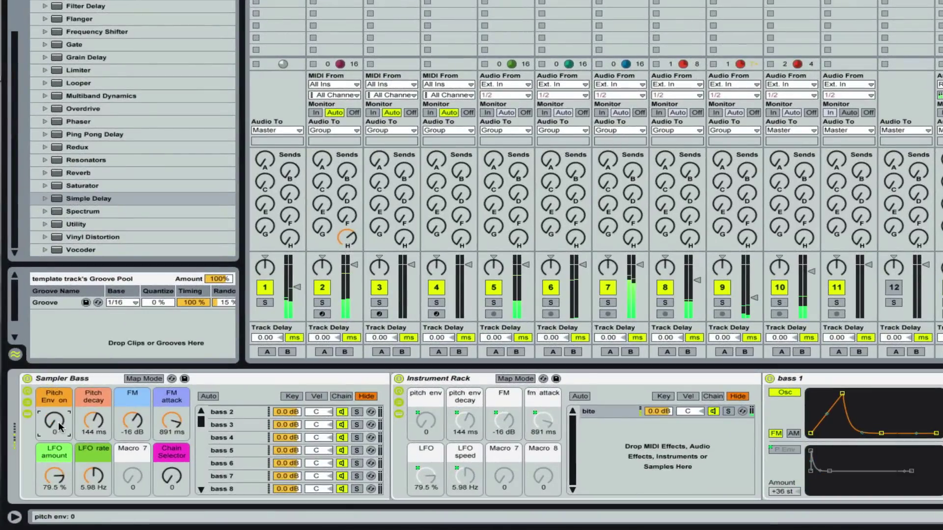
{"action": "left_click_drag", "start_coordinate": [58, 423], "coordinate": [58, 353]}
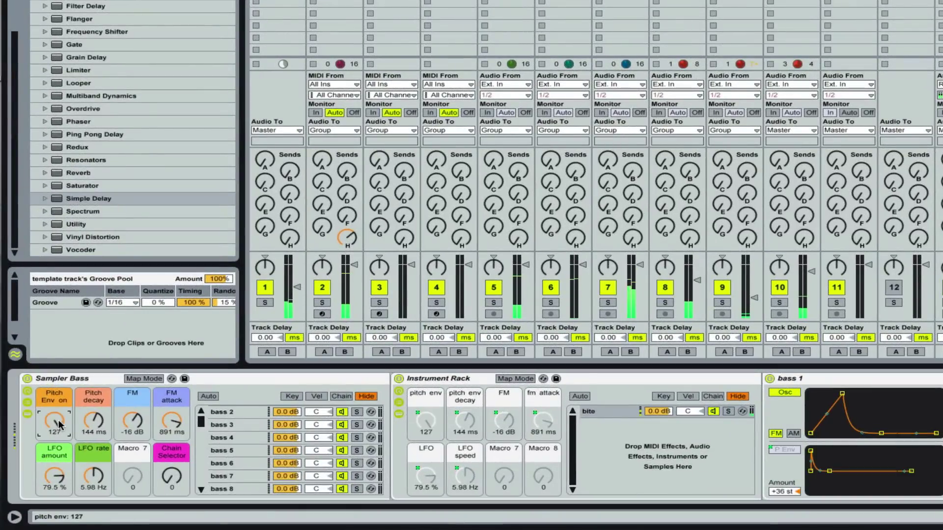
{"action": "left_click_drag", "start_coordinate": [93, 420], "coordinate": [94, 482]}
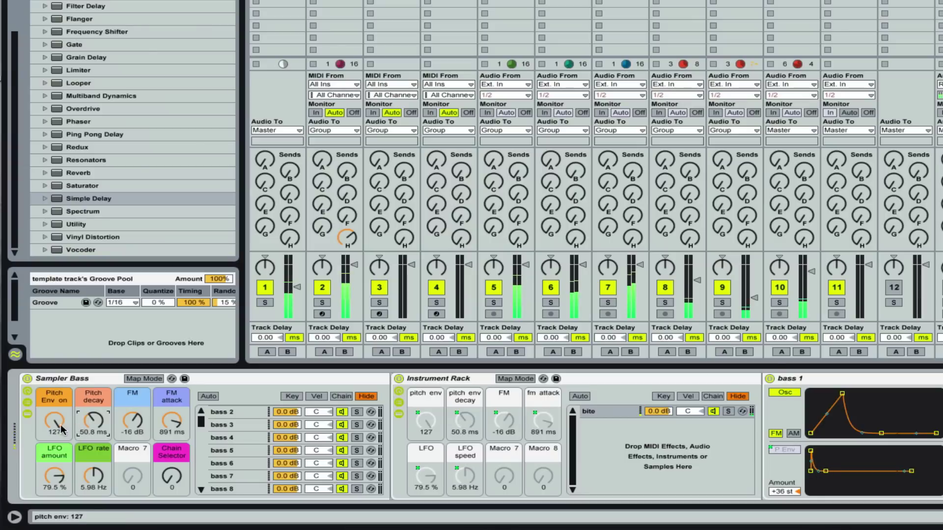
{"action": "left_click_drag", "start_coordinate": [54, 421], "coordinate": [133, 427]}
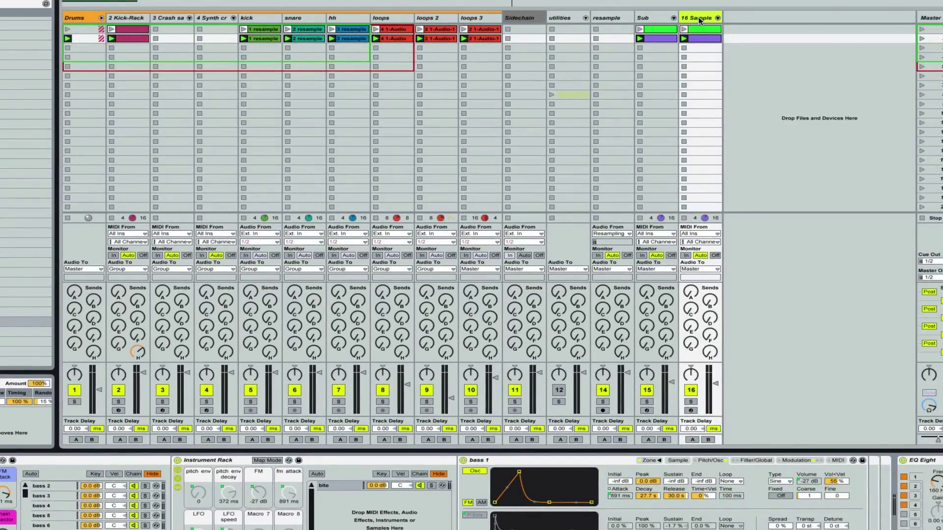
- Duplicate the 16 Sample track and transpose all notes in both clips of the copy up one octave
{"action": "key", "text": "ctrl+d"}
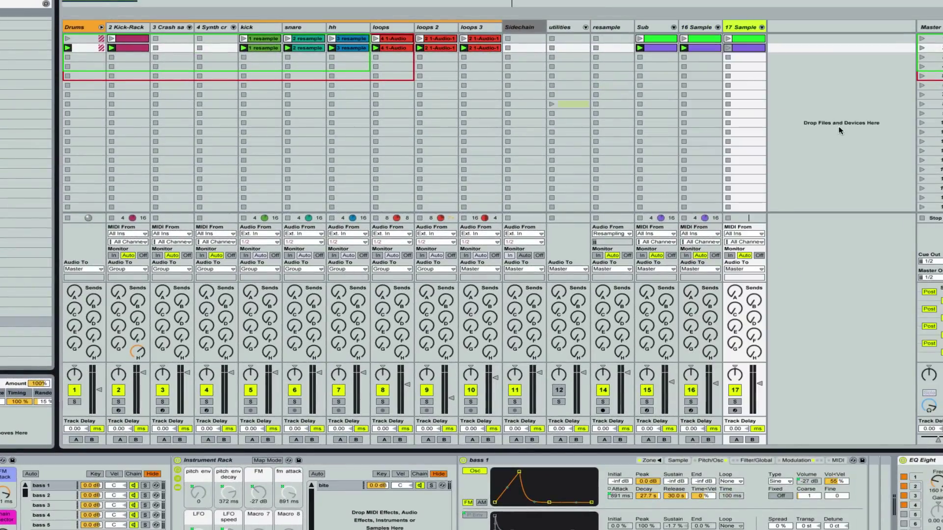
{"action": "double_click", "coordinate": [747, 45]}
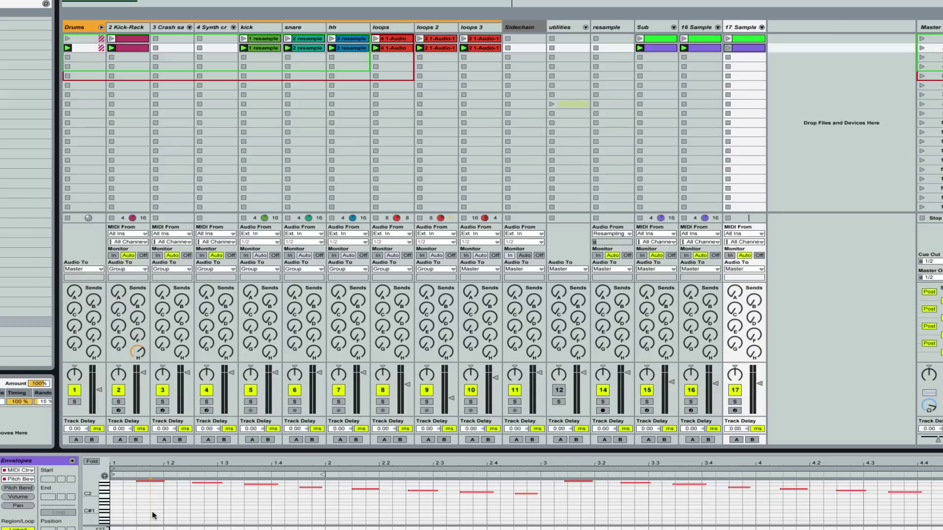
{"action": "key", "text": "super+a"}
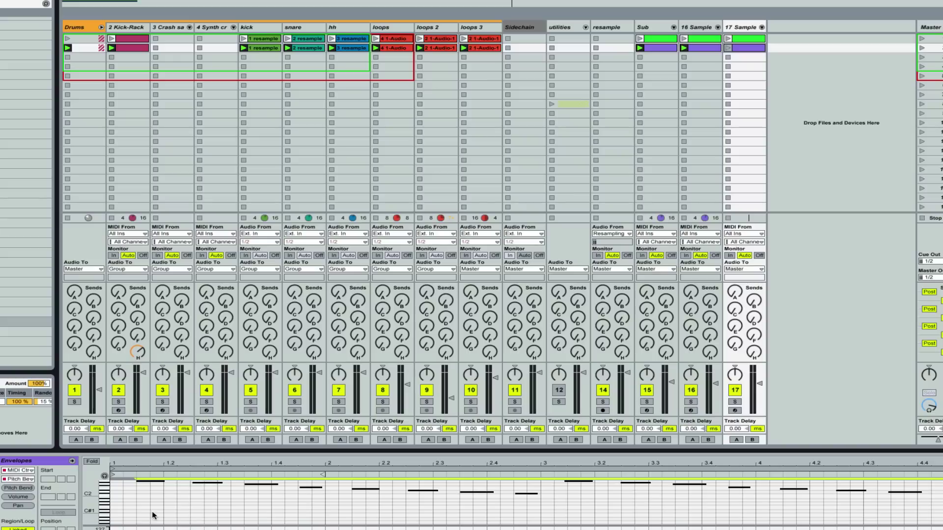
{"action": "key", "text": "shift+Up"}
{"action": "left_click", "coordinate": [742, 37]}
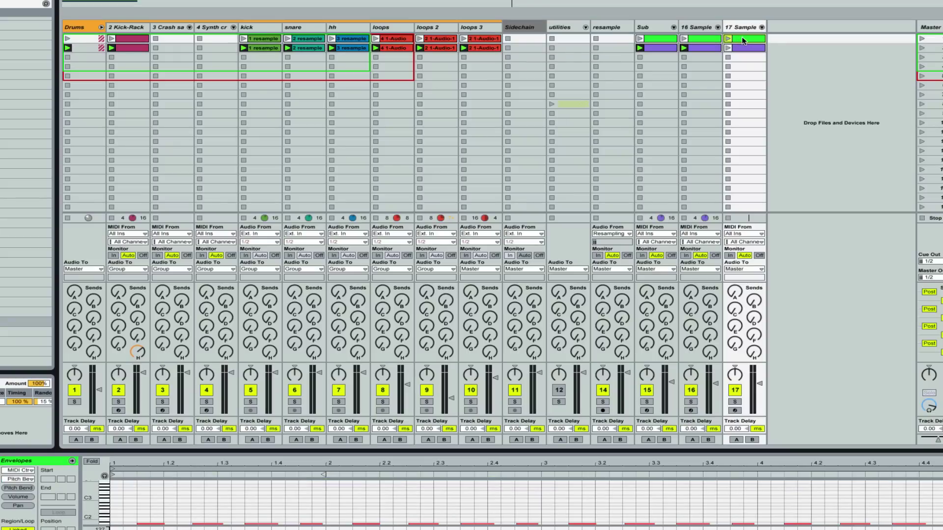
{"action": "left_click", "coordinate": [150, 524]}
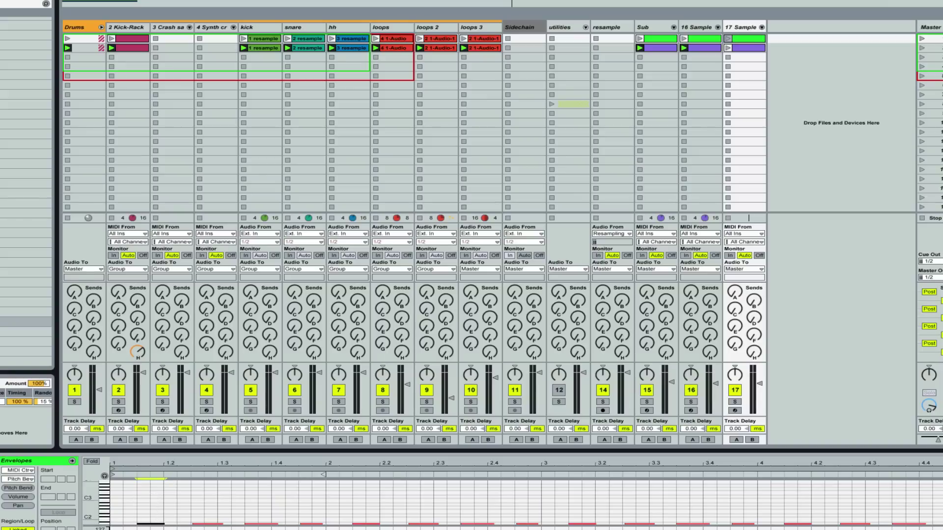
{"action": "key", "text": "ctrl+a"}
{"action": "key", "text": "shift+Up"}
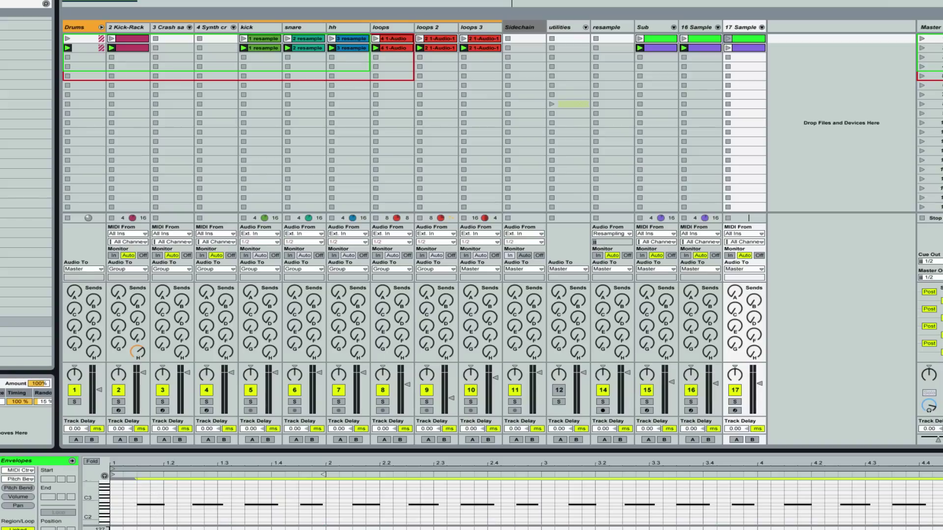
- Launch scene 1 and solo the 17 Sample and 16 Sample tracks in turn to compare their sound
{"action": "left_click", "coordinate": [921, 39]}
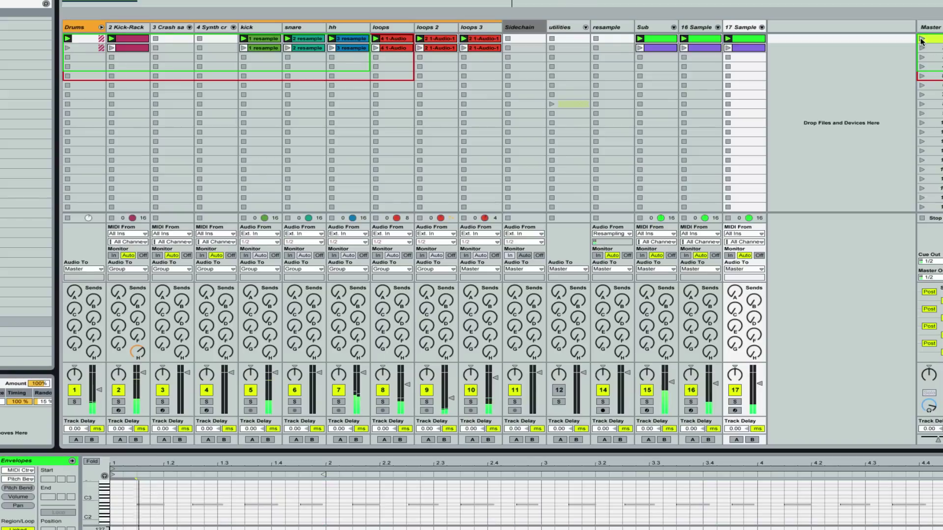
{"action": "left_click", "coordinate": [735, 401]}
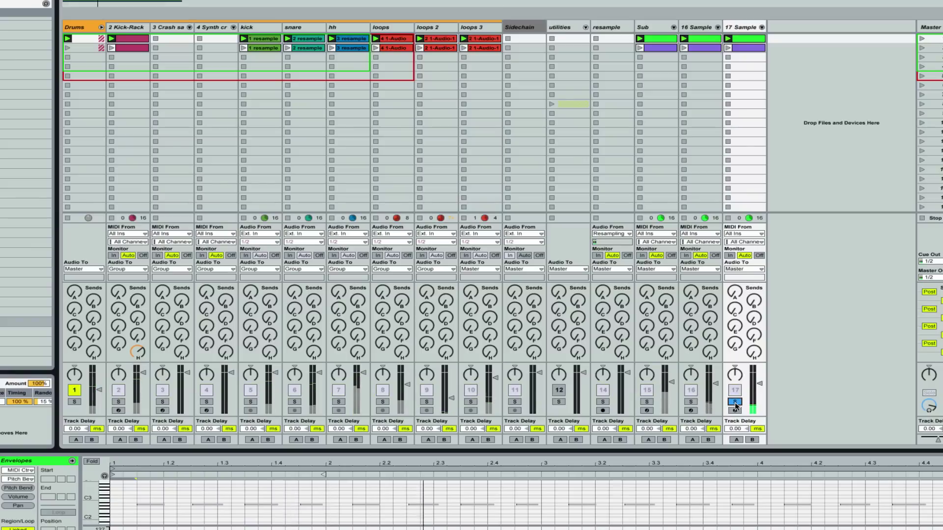
{"action": "left_click", "coordinate": [692, 402]}
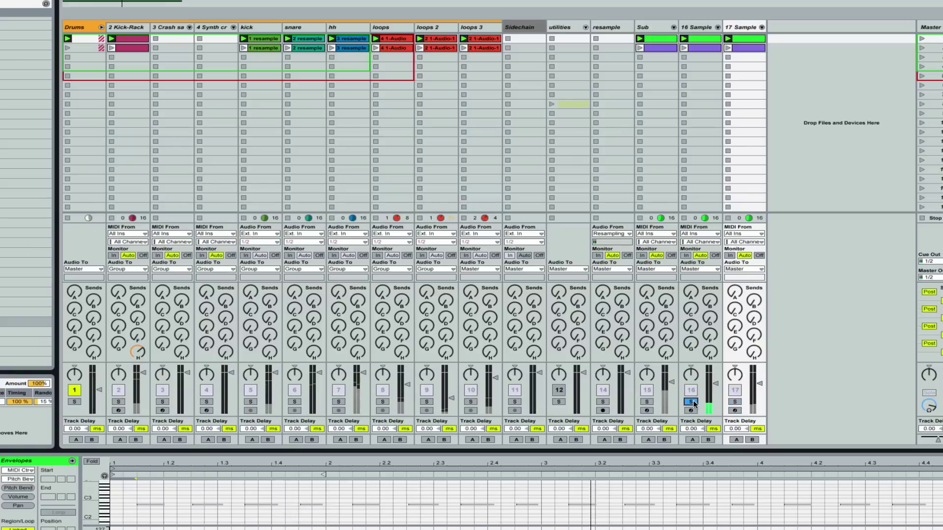
{"action": "left_click", "coordinate": [736, 402]}
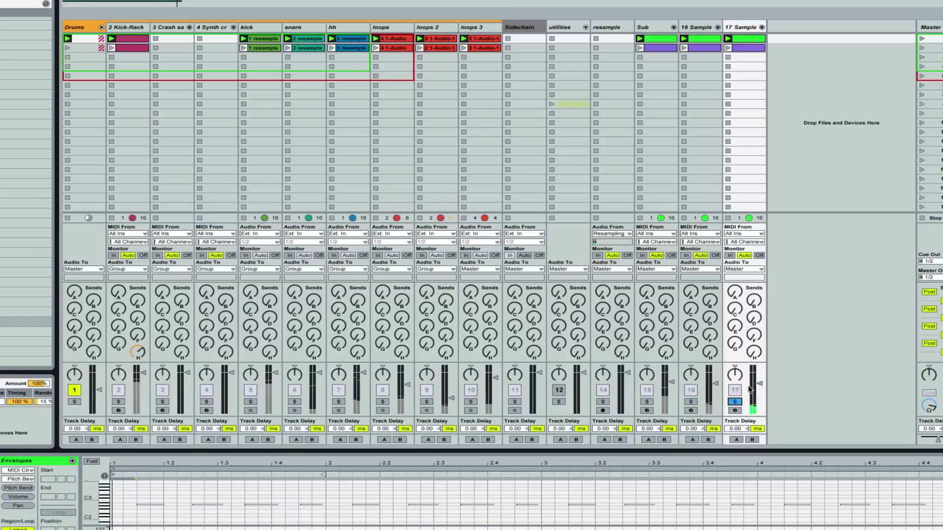
- Launch scene 2, unsolo the 17 Sample track and lower its volume well below the 16 Sample track's
{"action": "left_click_drag", "start_coordinate": [760, 383], "coordinate": [760, 376]}
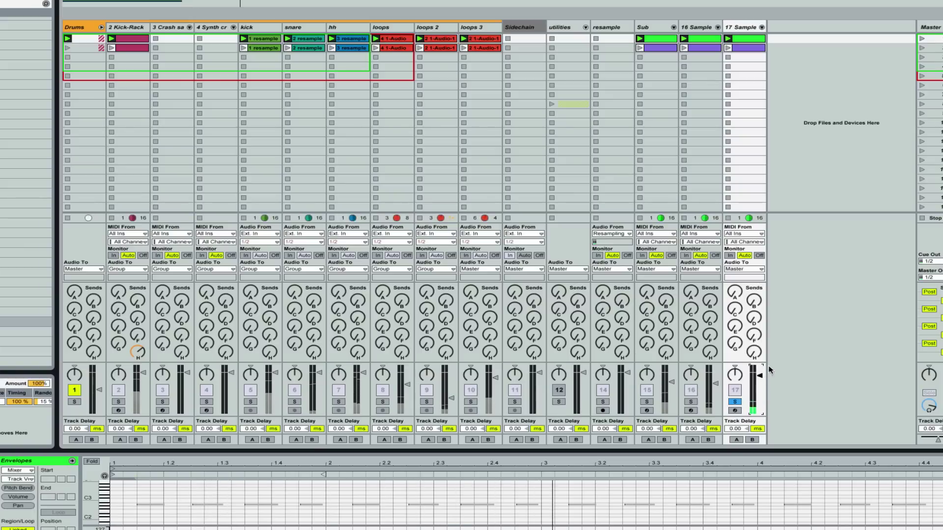
{"action": "left_click", "coordinate": [921, 49]}
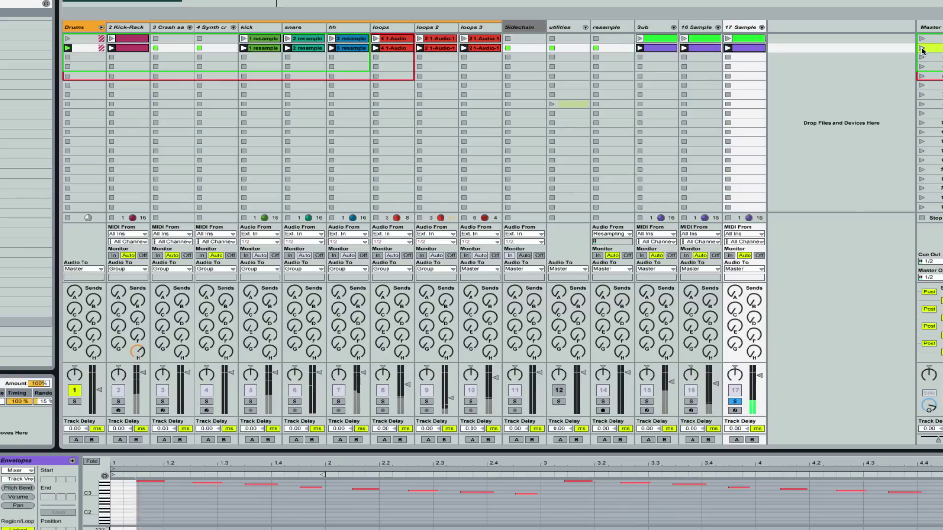
{"action": "left_click", "coordinate": [734, 402]}
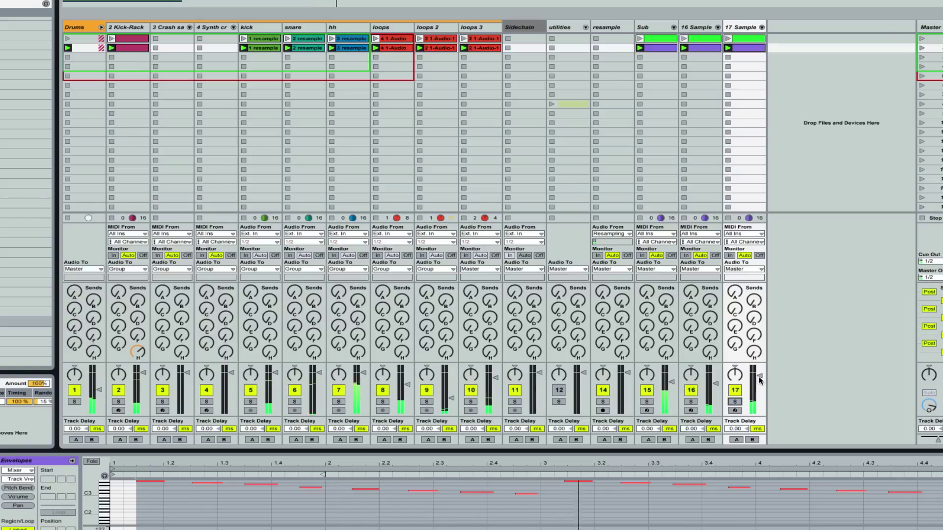
{"action": "left_click_drag", "start_coordinate": [759, 376], "coordinate": [759, 405]}
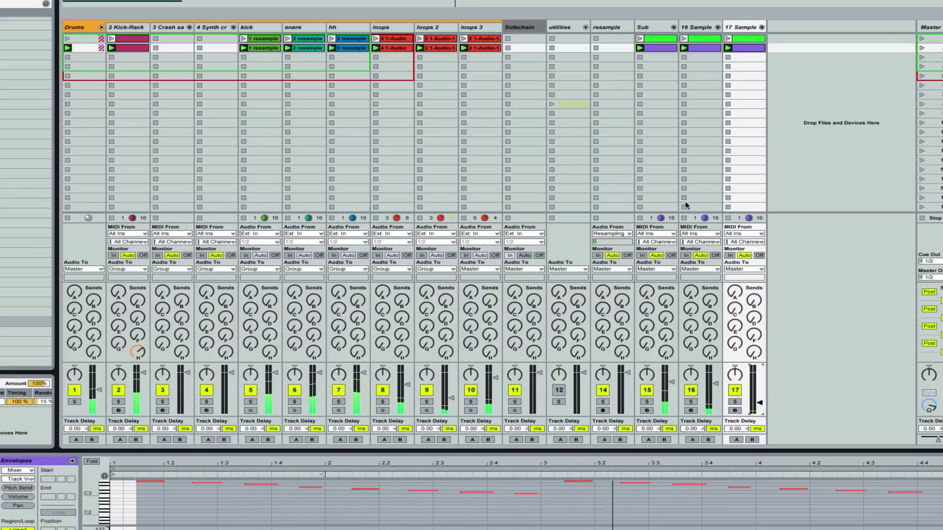
- Set the 17 Sample track's Sampler Bass macros to FM -23 dB, LFO amount 62.2% and LFO rate 4.51 Hz
{"action": "left_click", "coordinate": [744, 28]}
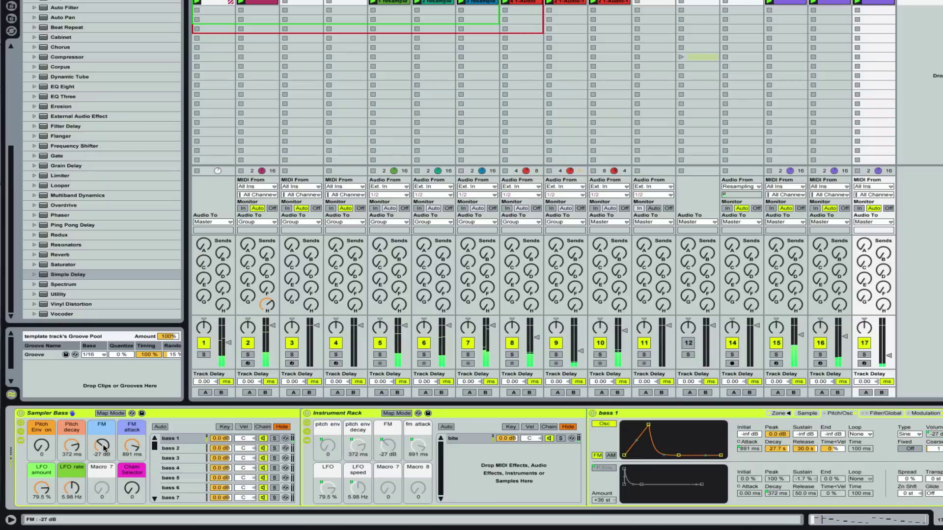
{"action": "mouse_move", "coordinate": [103, 448]}
{"action": "left_mouse_down"}
{"action": "mouse_move", "coordinate": [103, 431]}
{"action": "mouse_move", "coordinate": [103, 441]}
{"action": "left_mouse_up"}
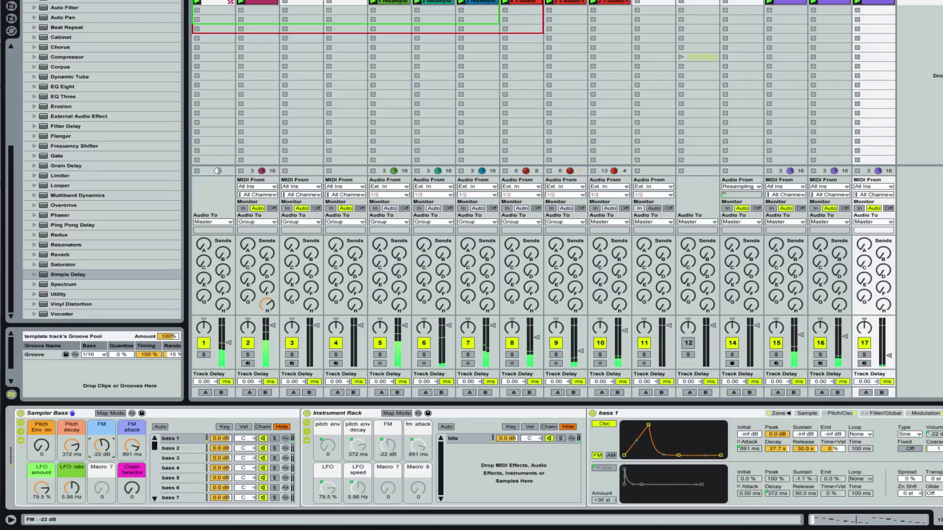
{"action": "left_click_drag", "start_coordinate": [103, 441], "coordinate": [103, 443]}
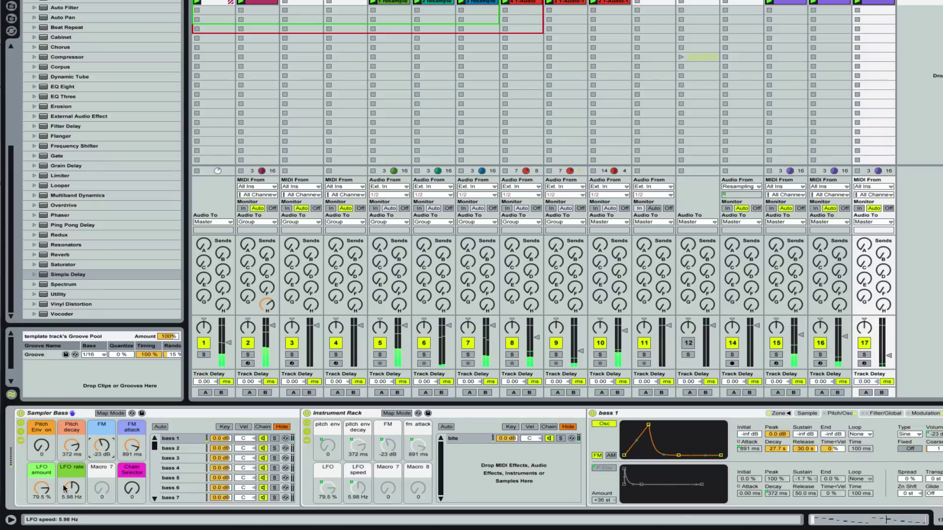
{"action": "mouse_move", "coordinate": [41, 489]}
{"action": "left_mouse_down"}
{"action": "mouse_move", "coordinate": [41, 497]}
{"action": "mouse_move", "coordinate": [71, 495]}
{"action": "mouse_move", "coordinate": [42, 491]}
{"action": "left_mouse_up"}
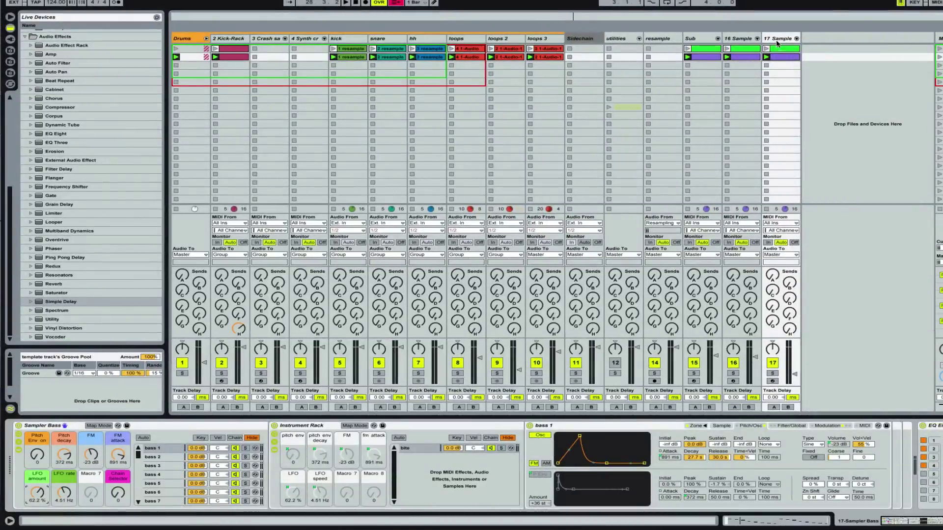
- Add a Saturator between the 17 Sample track's Simple Delay and Utility, and set its drive to 6.29 dB during playback
{"action": "scroll", "coordinate": [843, 475], "scroll_direction": "right", "scroll_amount": 7}
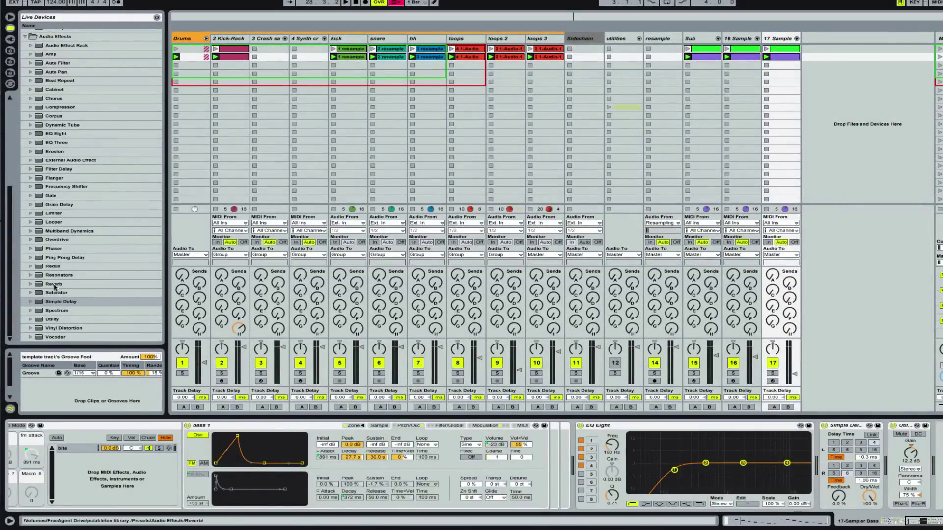
{"action": "left_click_drag", "start_coordinate": [41, 292], "coordinate": [818, 341]}
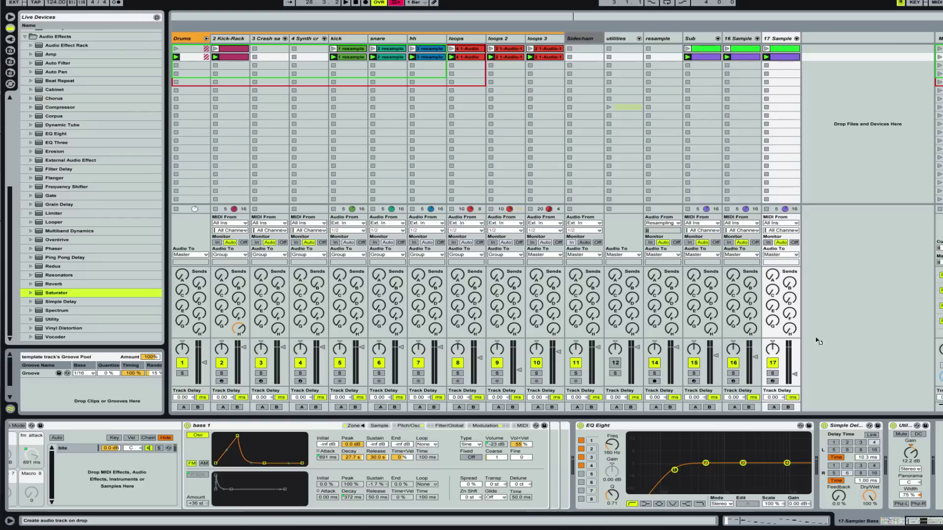
{"action": "left_click_drag", "start_coordinate": [858, 414], "coordinate": [882, 436]}
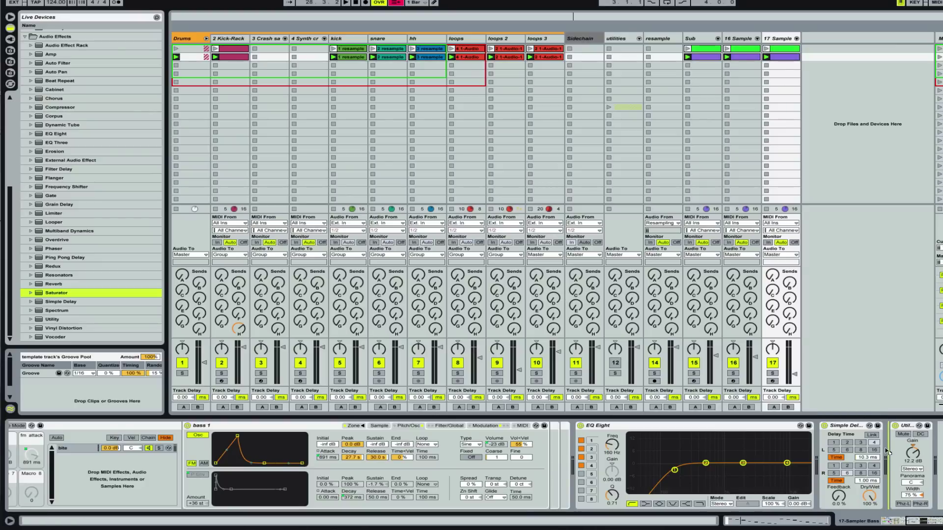
{"action": "left_click_drag", "start_coordinate": [887, 451], "coordinate": [887, 450]}
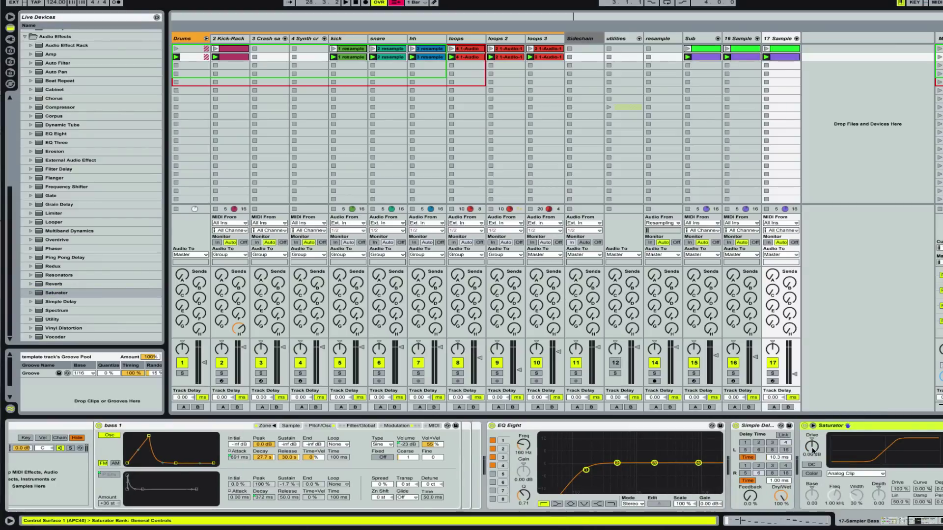
{"action": "left_click_drag", "start_coordinate": [813, 451], "coordinate": [812, 430]}
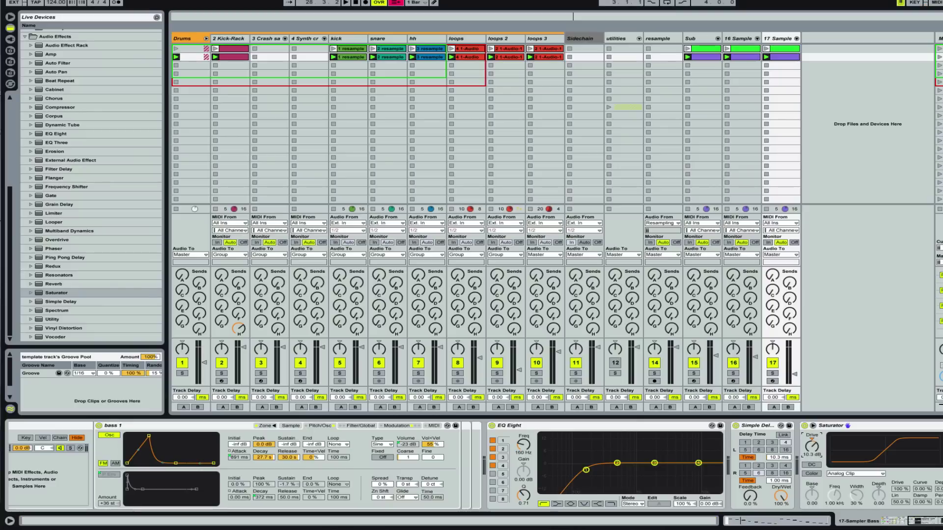
{"action": "key", "text": "space"}
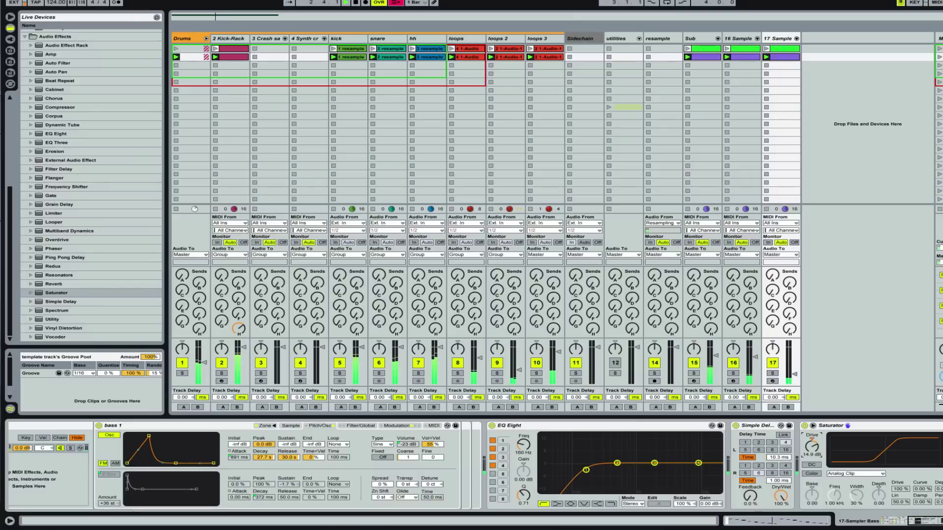
{"action": "mouse_move", "coordinate": [813, 447]}
{"action": "left_mouse_down"}
{"action": "mouse_move", "coordinate": [813, 432]}
{"action": "mouse_move", "coordinate": [813, 453]}
{"action": "left_mouse_up"}
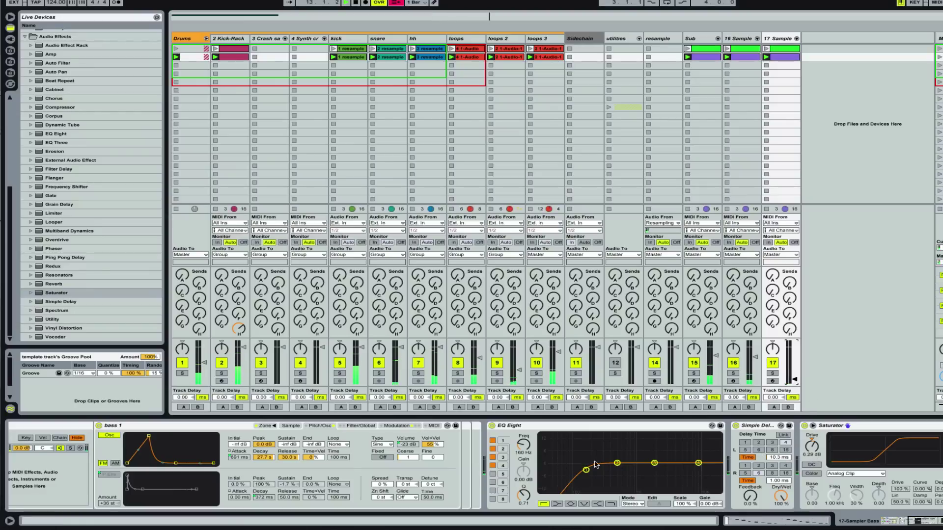
- Solo the 17 Sample track, raise its volume, and in its EQ Eight boost band 3, dip band 2 and set band 4 to 6.13 kHz, -8.61 dB
{"action": "left_click", "coordinate": [772, 373]}
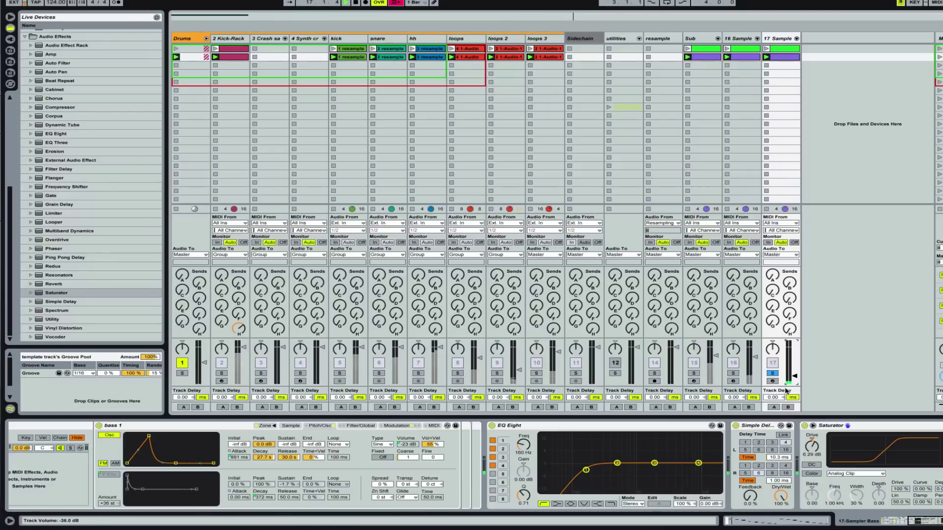
{"action": "left_click_drag", "start_coordinate": [699, 464], "coordinate": [671, 440]}
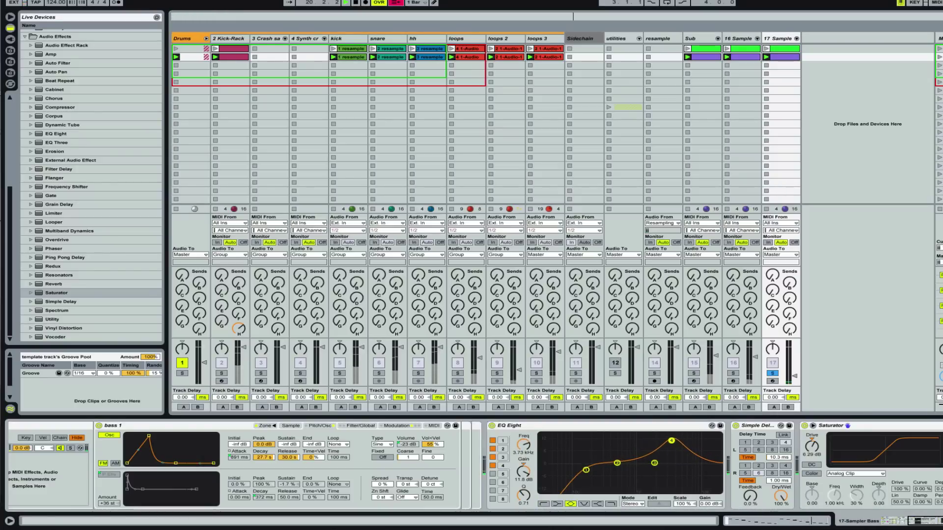
{"action": "left_click_drag", "start_coordinate": [795, 376], "coordinate": [795, 365]}
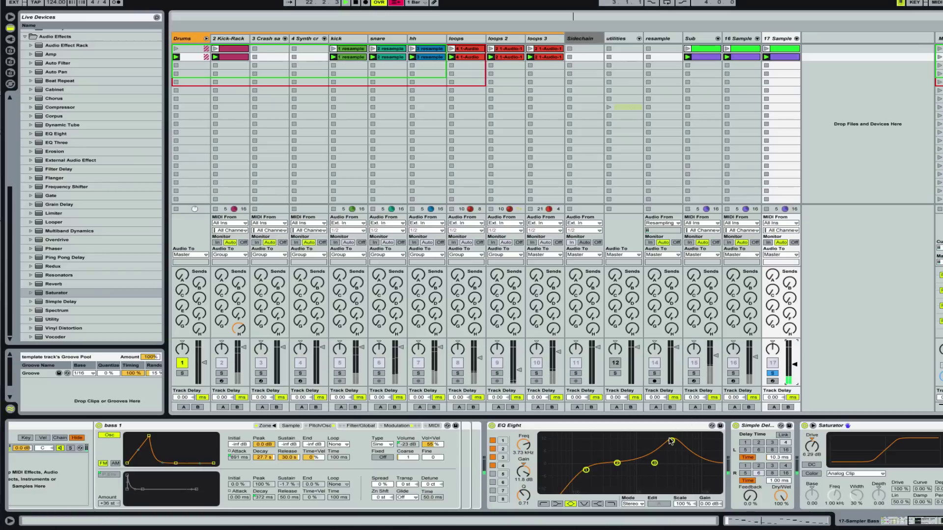
{"action": "left_click_drag", "start_coordinate": [672, 440], "coordinate": [685, 479]}
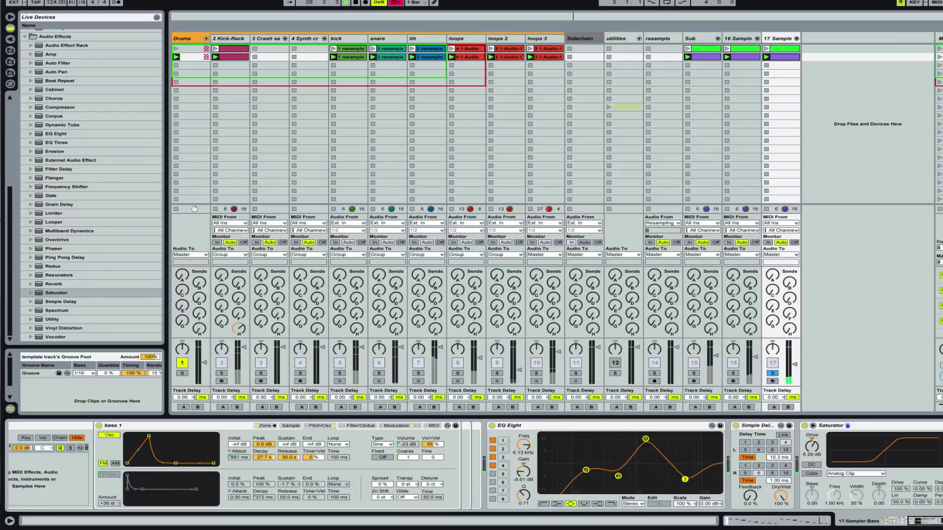
- Set the 17 Sample track's EQ Eight band 3 to 1.44 kHz, 10.8 dB and low cut to 264 Hz, and unsolo the track
{"action": "left_click_drag", "start_coordinate": [645, 439], "coordinate": [645, 443]}
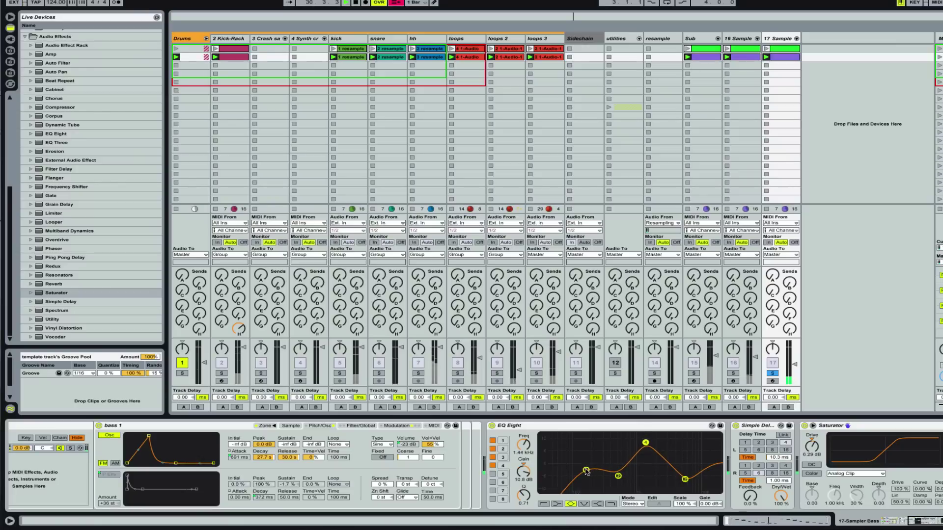
{"action": "left_click_drag", "start_coordinate": [586, 473], "coordinate": [600, 473]}
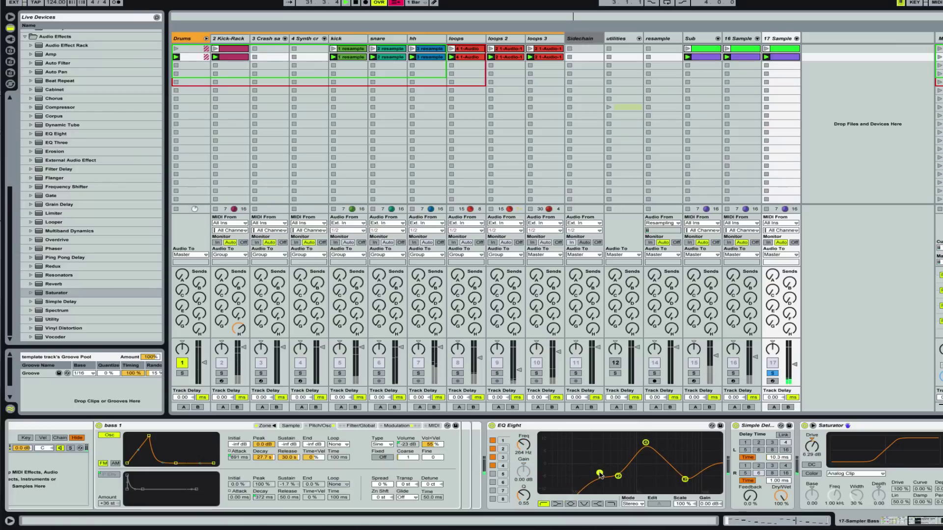
{"action": "left_click", "coordinate": [772, 374]}
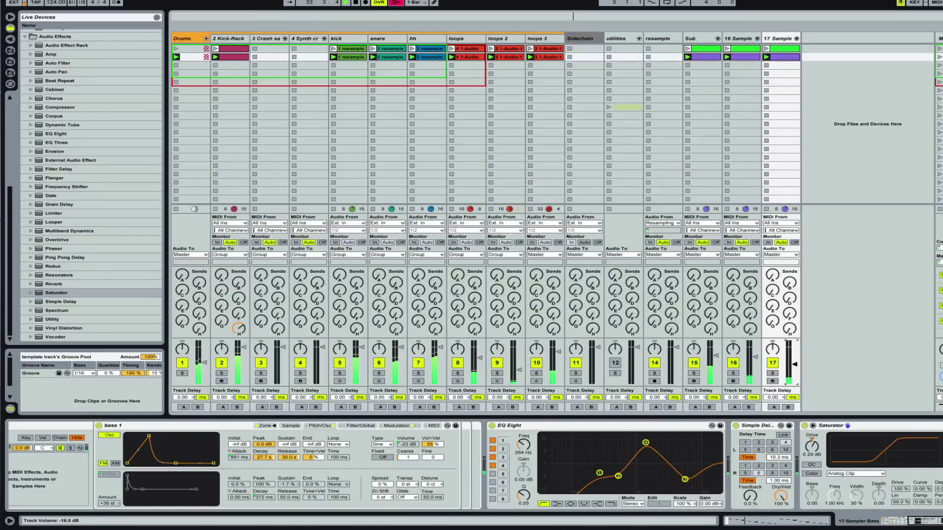
- Lower the 17 Sample track's volume and compare scene 1 with scene 2 during playback
{"action": "left_click_drag", "start_coordinate": [795, 364], "coordinate": [796, 377]}
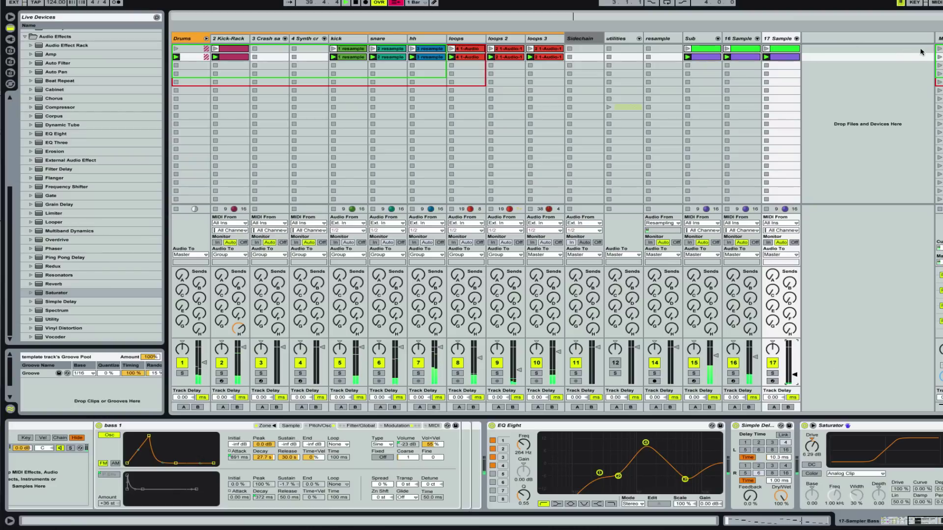
{"action": "left_click", "coordinate": [939, 49]}
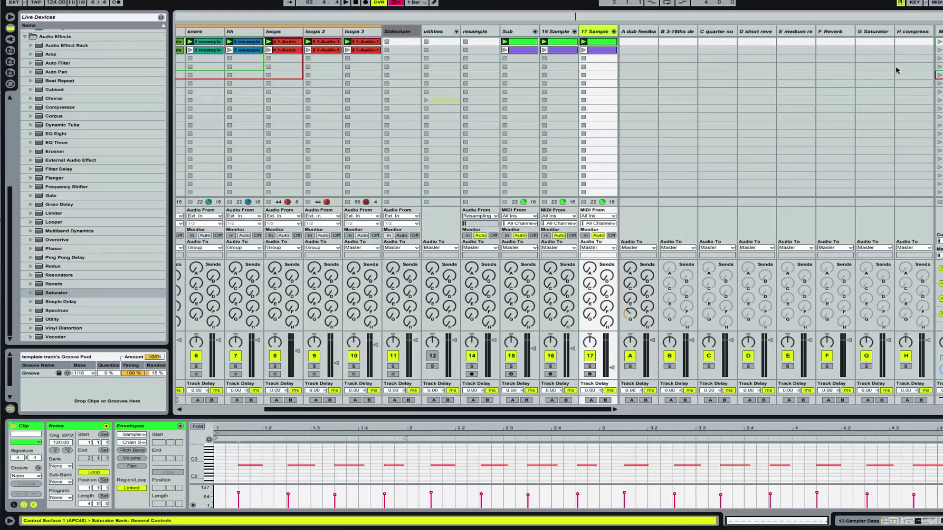
{"action": "left_click", "coordinate": [939, 43]}
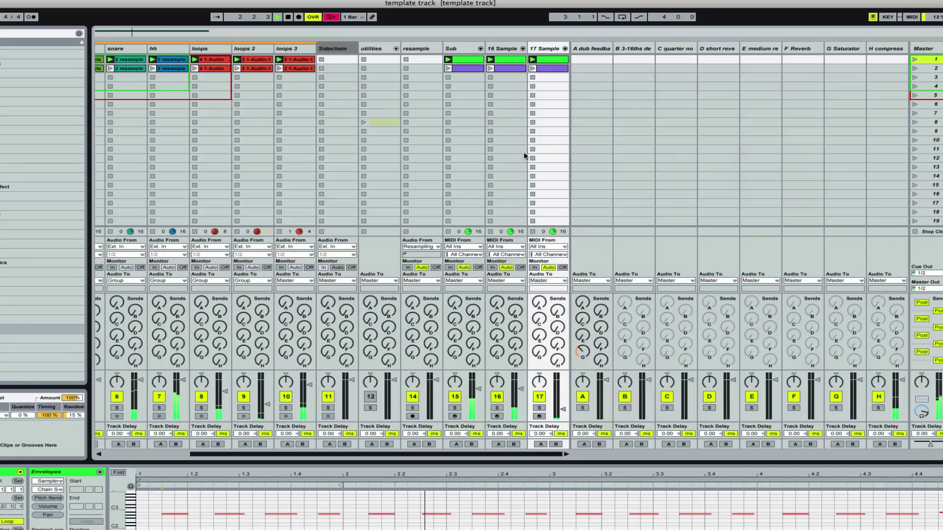
{"action": "left_click", "coordinate": [916, 69]}
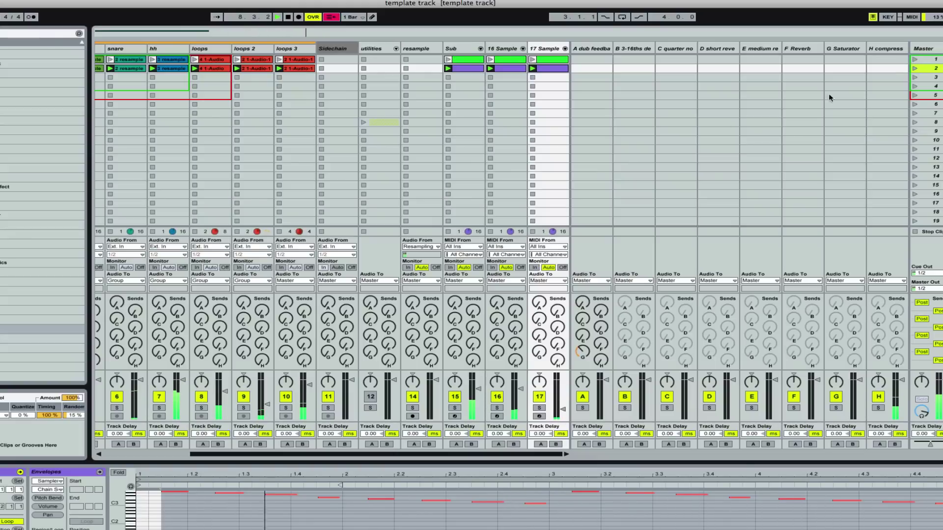
- Move the Sub track's scene 2 clip down to scene 3, copy its scene 1 clip into scene 2, and launch scene 2
{"action": "left_click", "coordinate": [449, 61]}
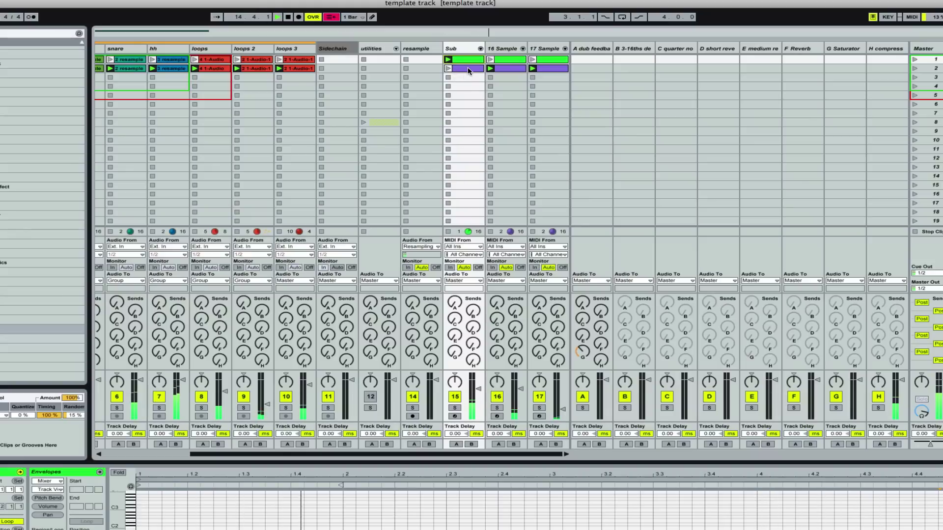
{"action": "left_click_drag", "start_coordinate": [468, 70], "coordinate": [468, 78]}
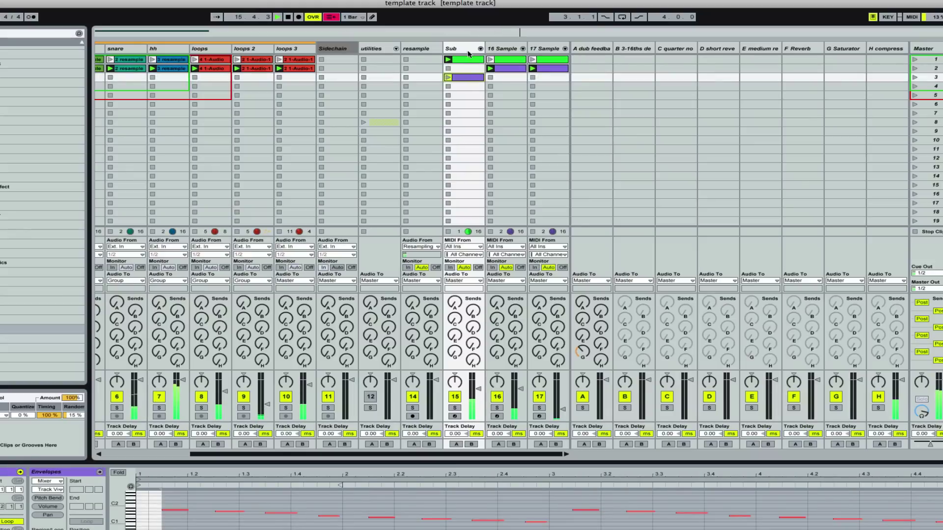
{"action": "left_click", "coordinate": [469, 62]}
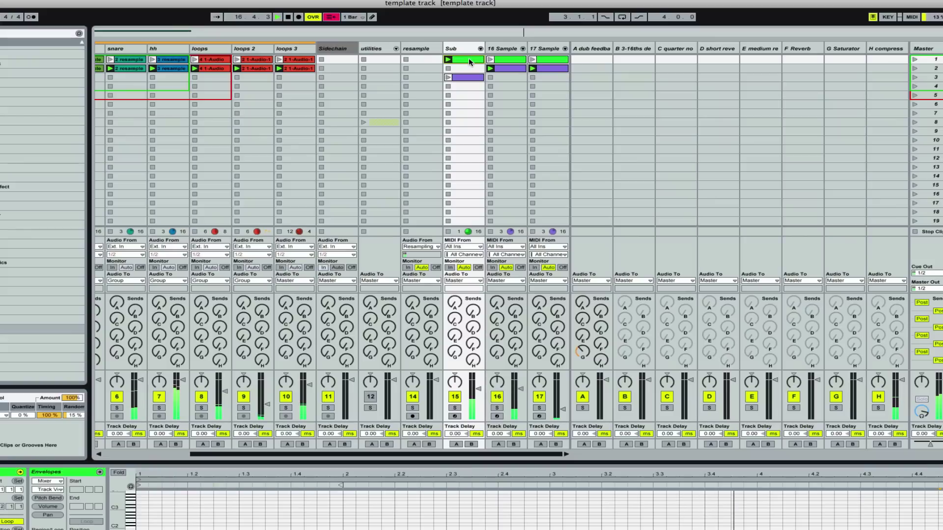
{"action": "left_click", "coordinate": [468, 77]}
{"action": "left_click", "coordinate": [468, 72]}
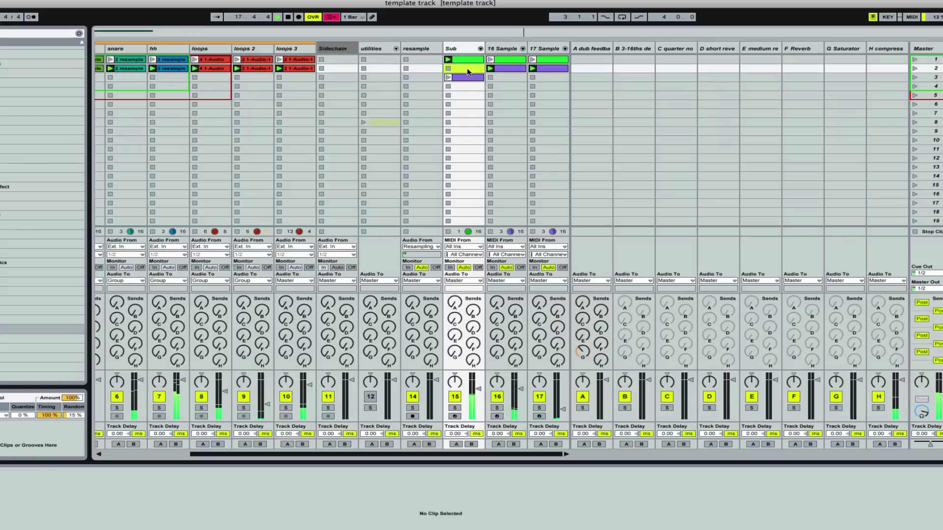
{"action": "key", "text": "super+v"}
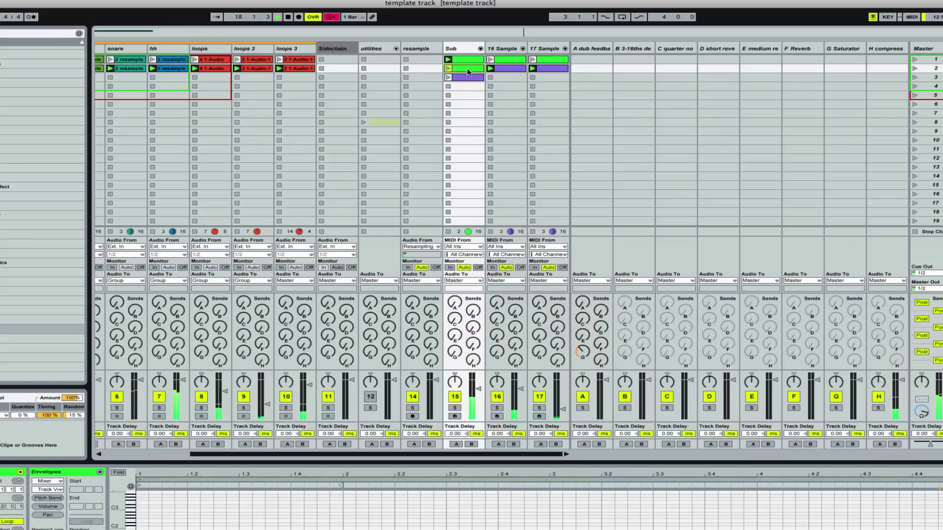
{"action": "left_click", "coordinate": [915, 68]}
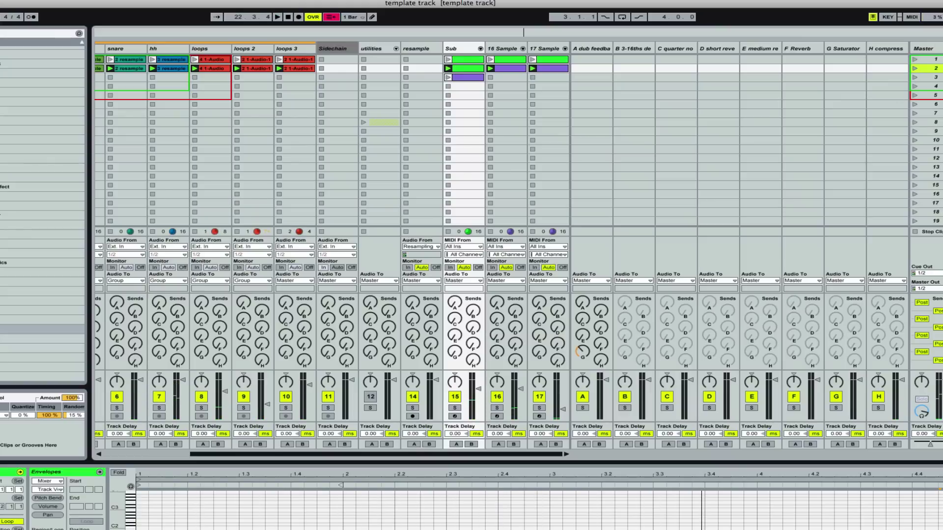
- Hide the clip detail view and the return tracks so the Session mixer shows every track
{"action": "left_click", "coordinate": [934, 45]}
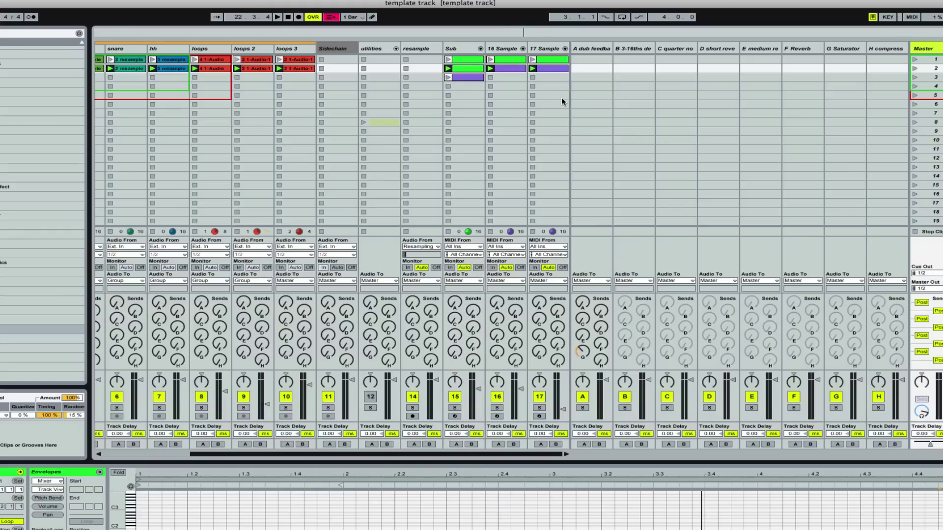
{"action": "scroll", "coordinate": [561, 98], "scroll_direction": "left", "scroll_amount": 5}
{"action": "scroll", "coordinate": [561, 98], "scroll_direction": "right", "scroll_amount": 5}
{"action": "key", "text": "super+alt+l"}
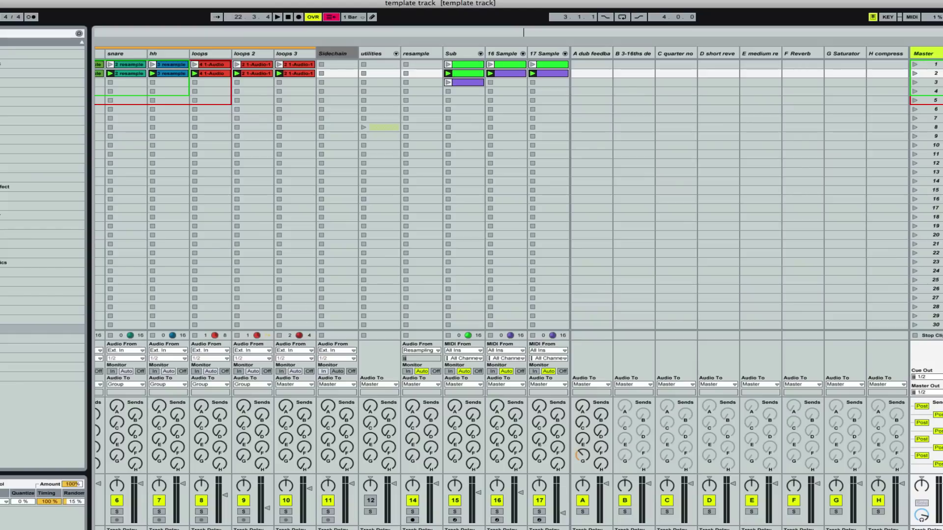
{"action": "key", "text": "super+alt+r"}
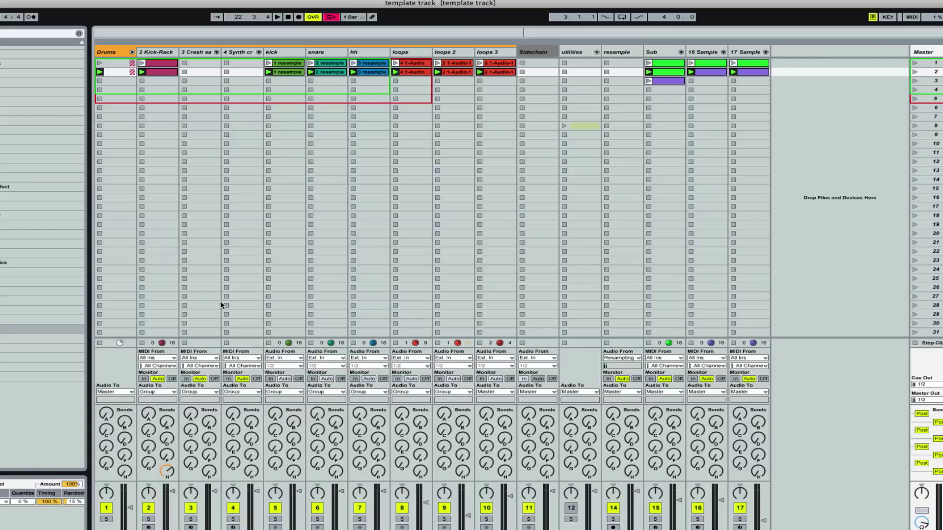
- Restart playback and rebalance the bass layers, lowering the 16 Sample track's volume clearly and the 17 Sample track's slightly
{"action": "left_click", "coordinate": [153, 56]}
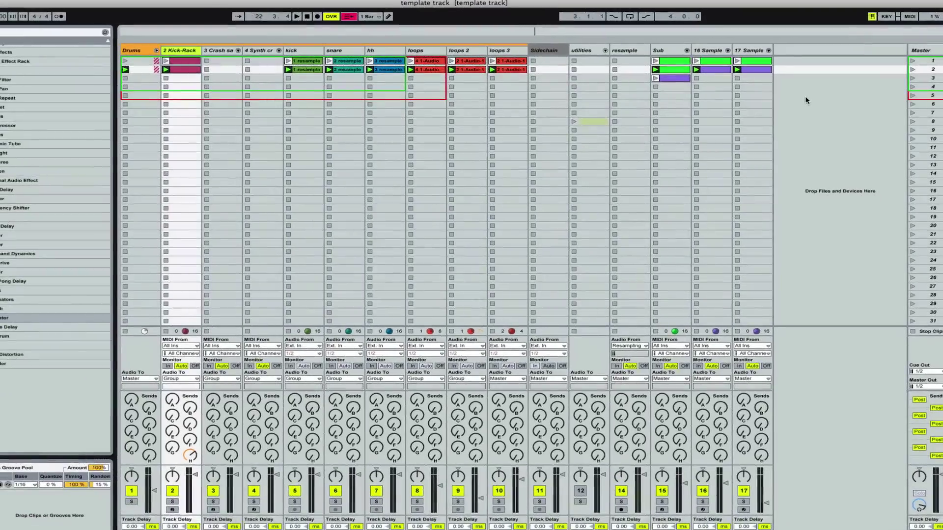
{"action": "key", "text": "space"}
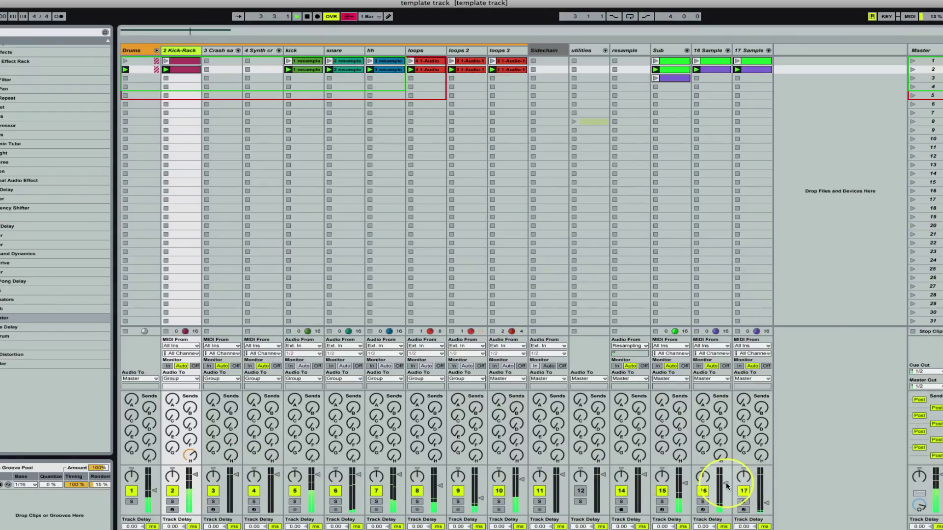
{"action": "left_click_drag", "start_coordinate": [726, 484], "coordinate": [726, 497]}
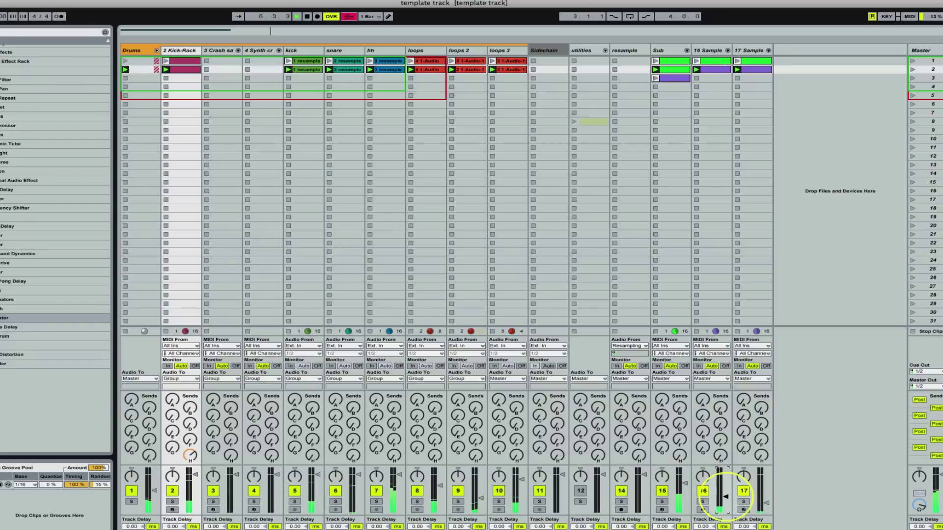
{"action": "left_click_drag", "start_coordinate": [768, 505], "coordinate": [768, 506]}
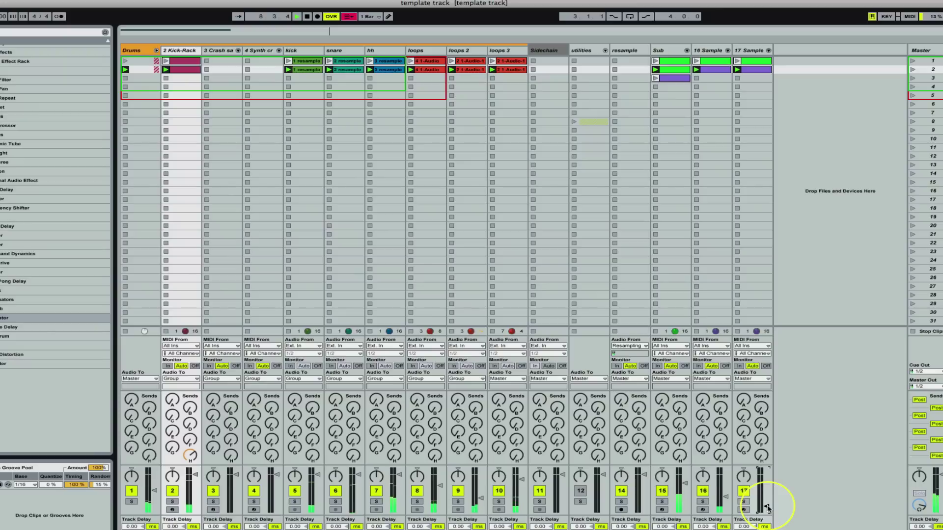
{"action": "left_click_drag", "start_coordinate": [727, 498], "coordinate": [727, 495]}
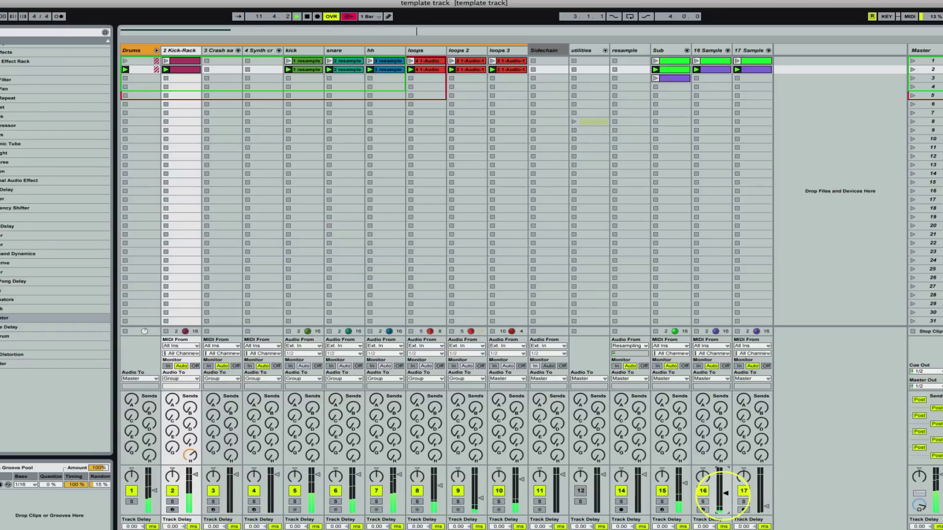
{"action": "left_click", "coordinate": [766, 505]}
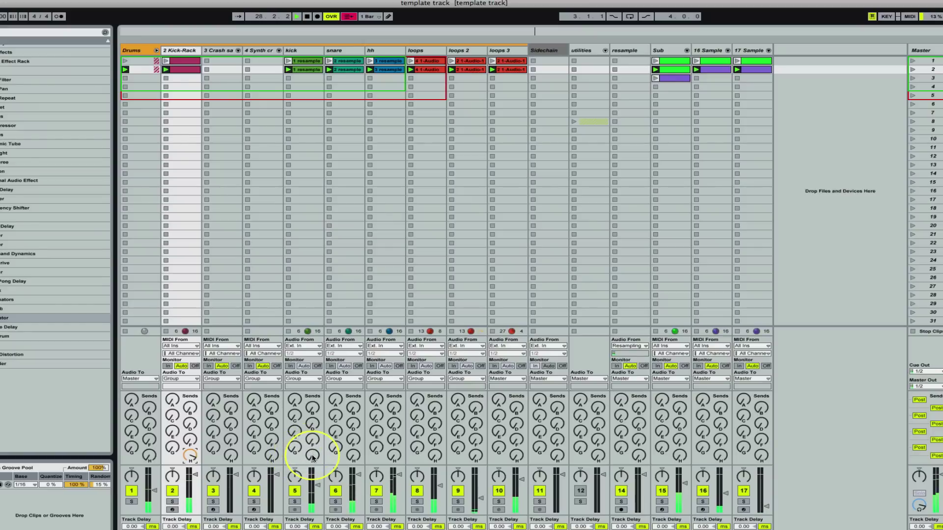
- Solo the snare track, raise its send to the E medium reverb return, and show the return tracks
{"action": "left_click_drag", "start_coordinate": [352, 457], "coordinate": [352, 480]}
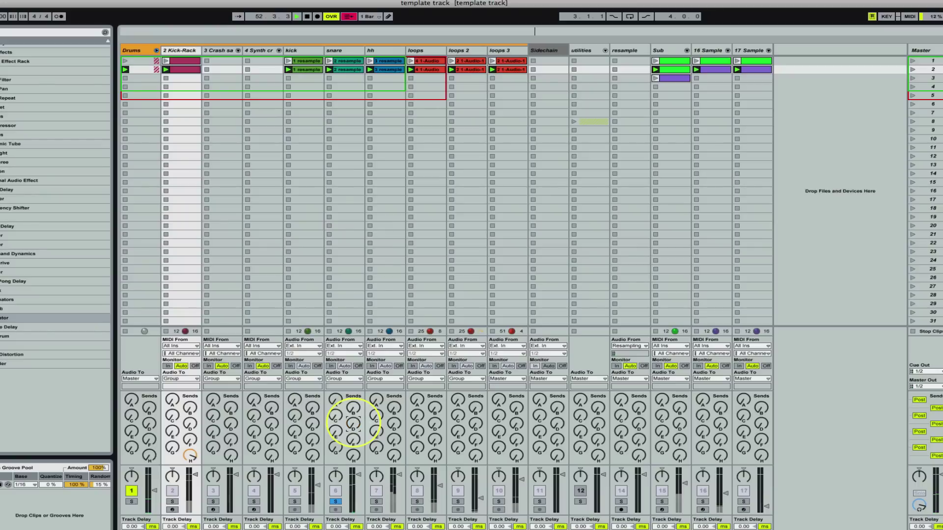
{"action": "left_click", "coordinate": [336, 429]}
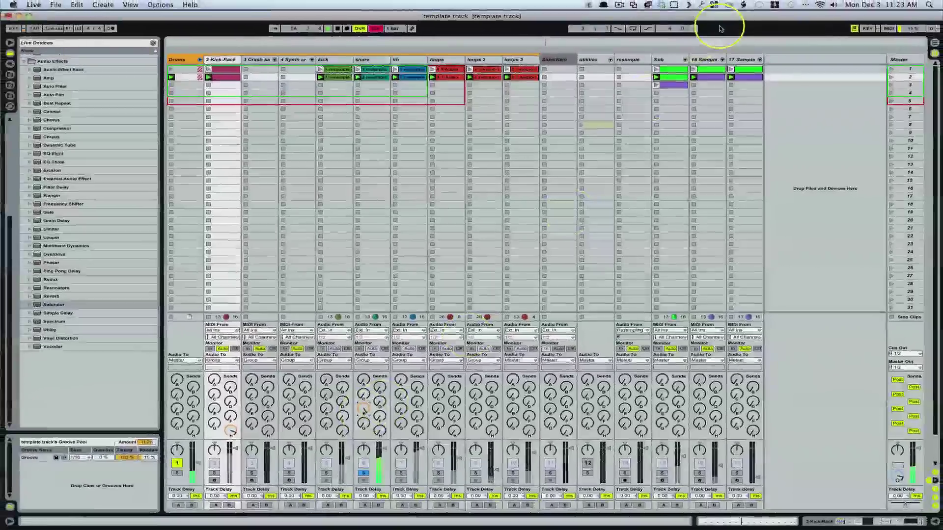
{"action": "left_click", "coordinate": [934, 484]}
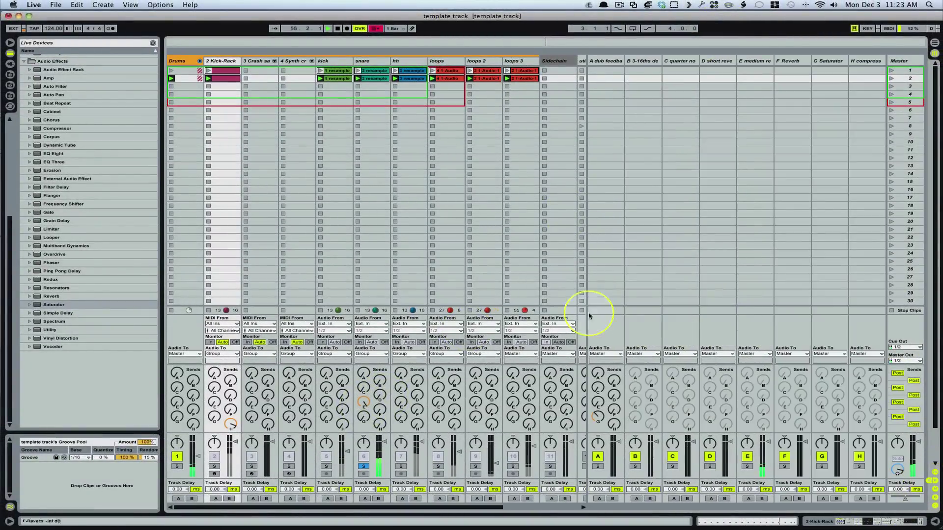
- Activate the reverb devices on return tracks D, E and F
{"action": "left_click", "coordinate": [714, 63]}
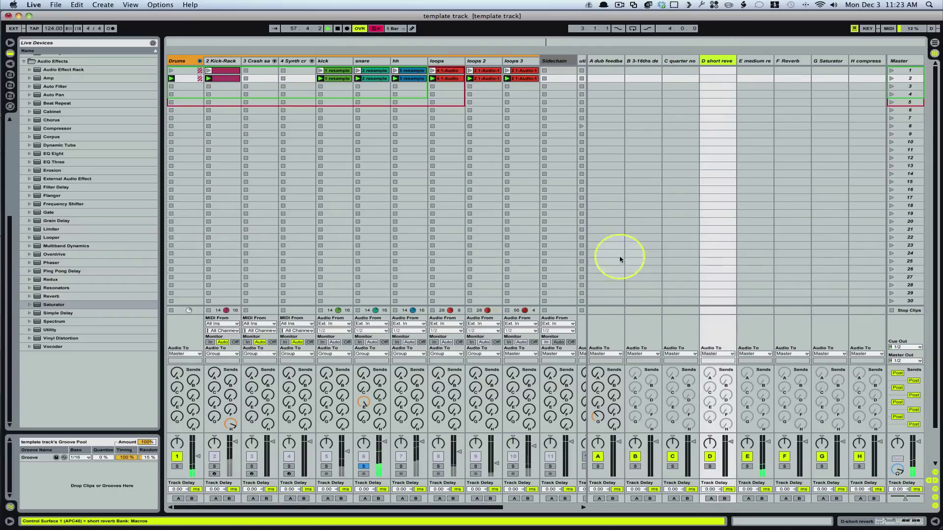
{"action": "double_click", "coordinate": [712, 60]}
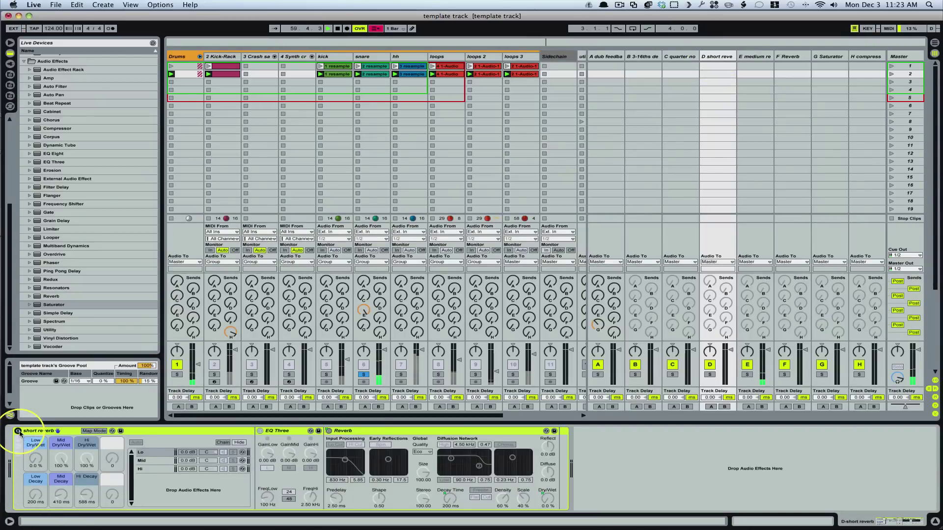
{"action": "left_click", "coordinate": [18, 431]}
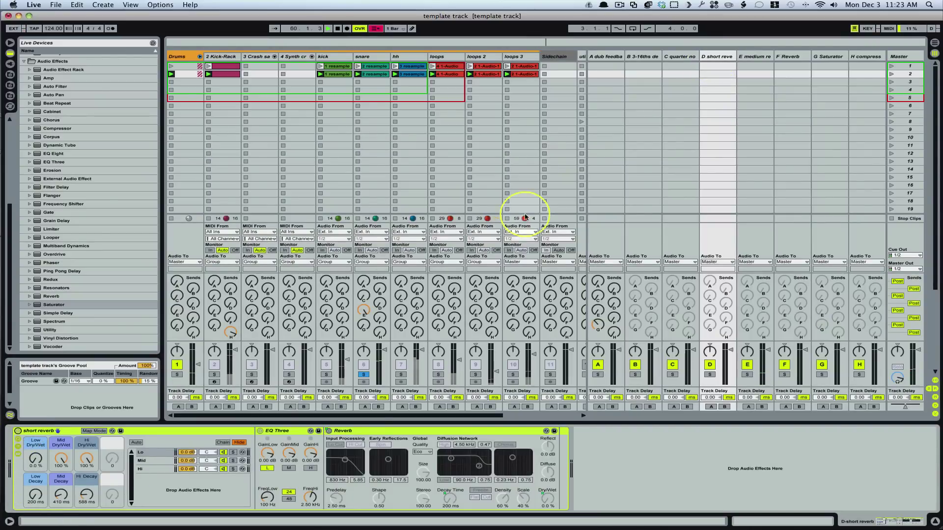
{"action": "left_click", "coordinate": [756, 56]}
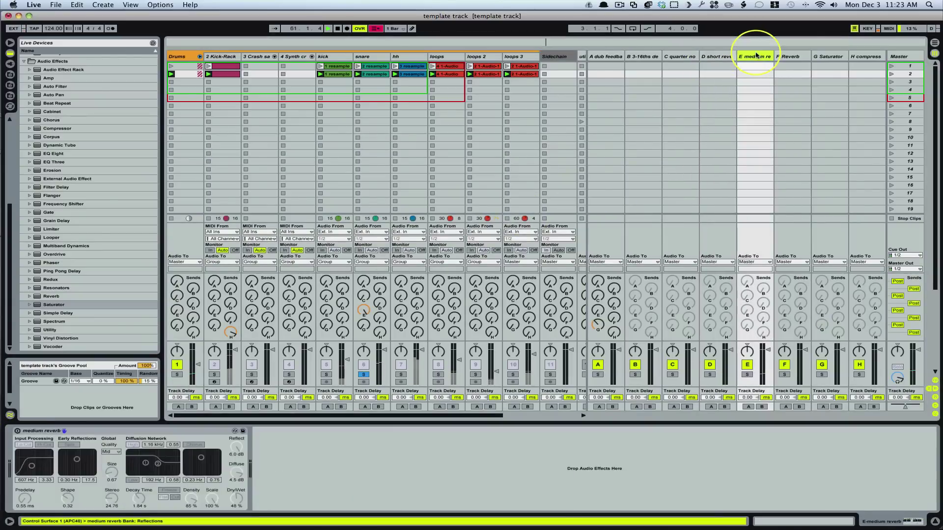
{"action": "left_click", "coordinate": [18, 432]}
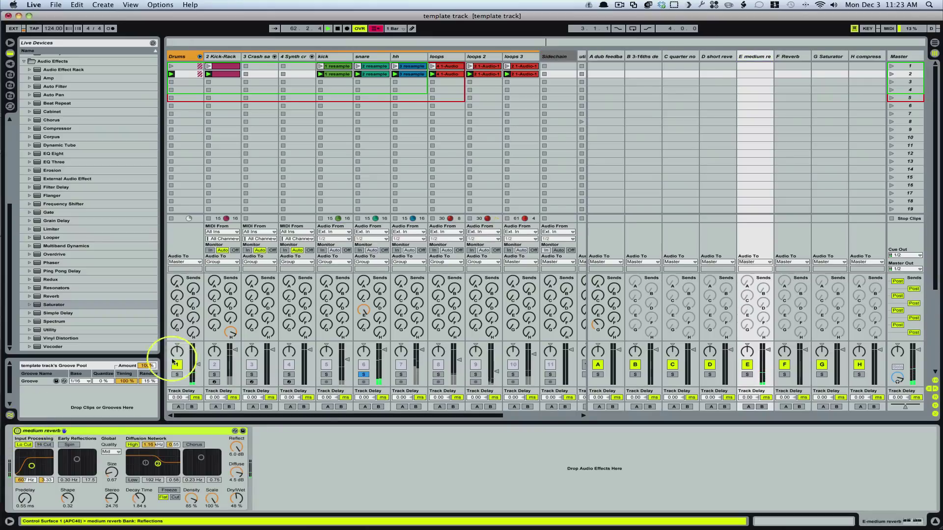
{"action": "left_click", "coordinate": [784, 58]}
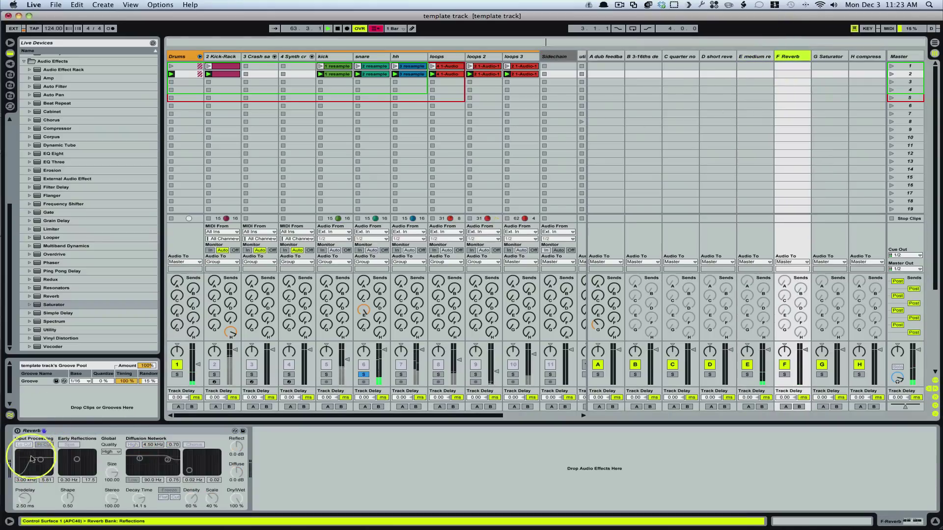
{"action": "left_click", "coordinate": [18, 431]}
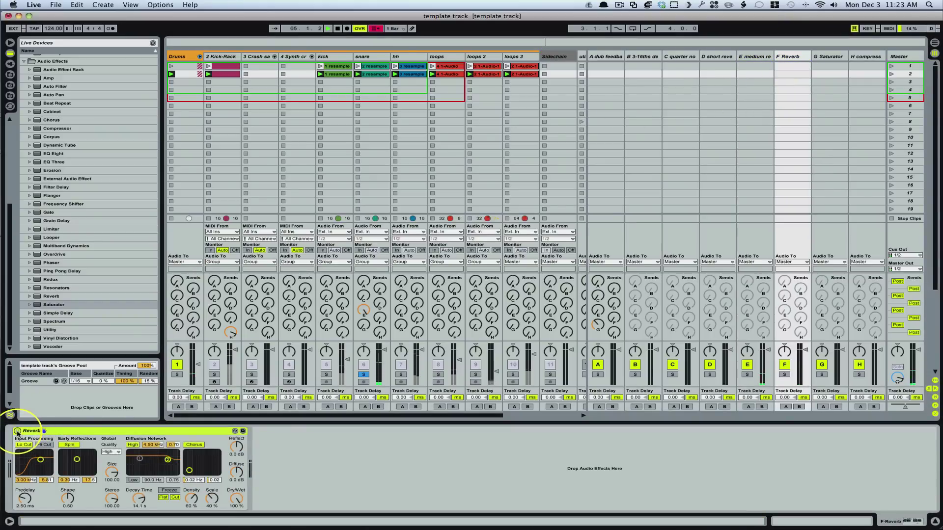
- Raise the snare's send D to the short reverb, reduce send E to a small amount, and unsolo the snare
{"action": "left_click", "coordinate": [364, 311]}
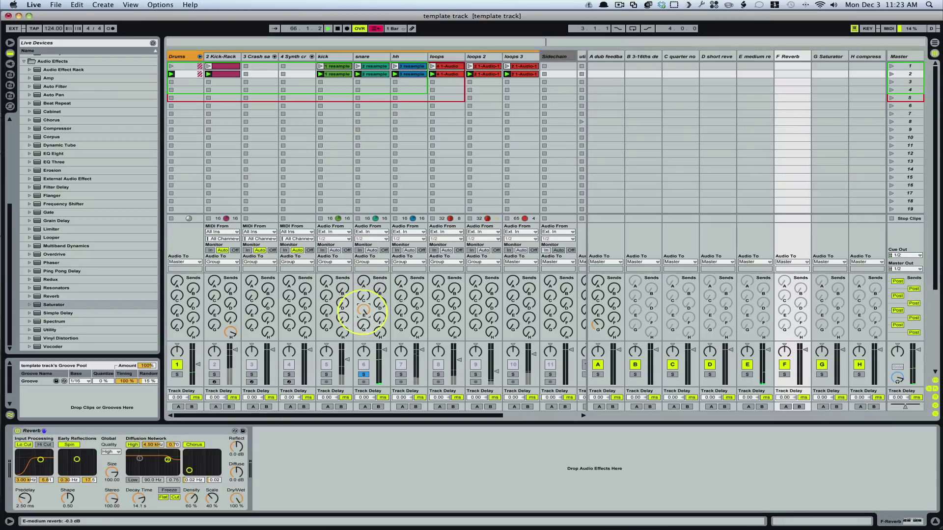
{"action": "mouse_move", "coordinate": [363, 310]}
{"action": "left_mouse_down"}
{"action": "mouse_move", "coordinate": [380, 304]}
{"action": "mouse_move", "coordinate": [380, 312]}
{"action": "left_mouse_up"}
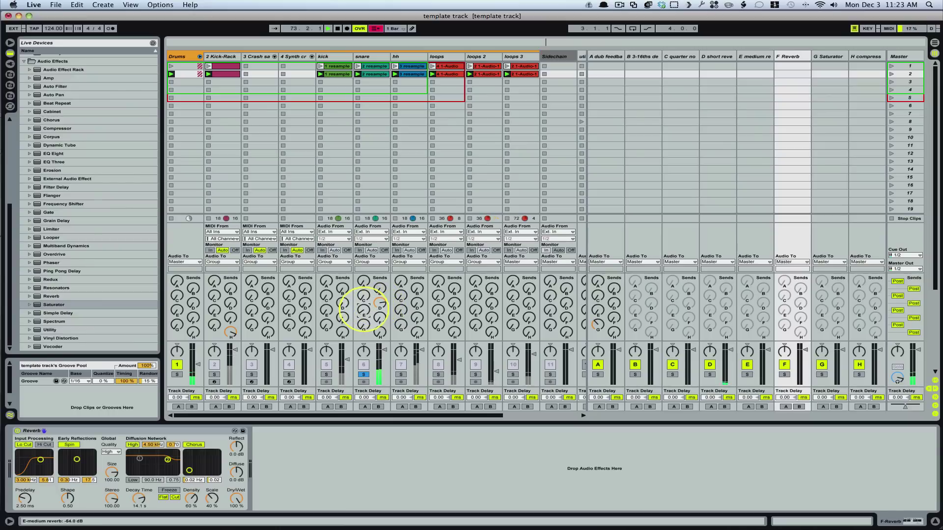
{"action": "left_click_drag", "start_coordinate": [364, 311], "coordinate": [380, 318]}
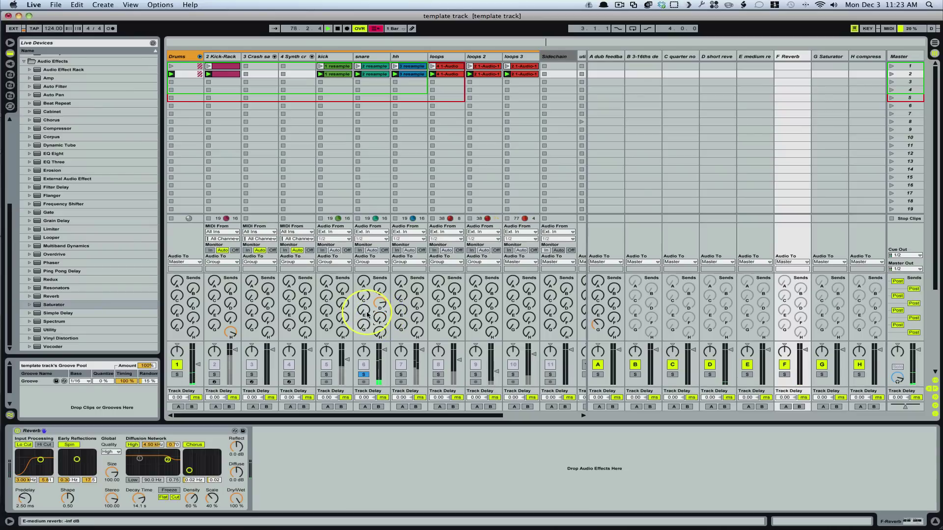
{"action": "left_click_drag", "start_coordinate": [366, 312], "coordinate": [366, 311]}
{"action": "left_click", "coordinate": [364, 375]}
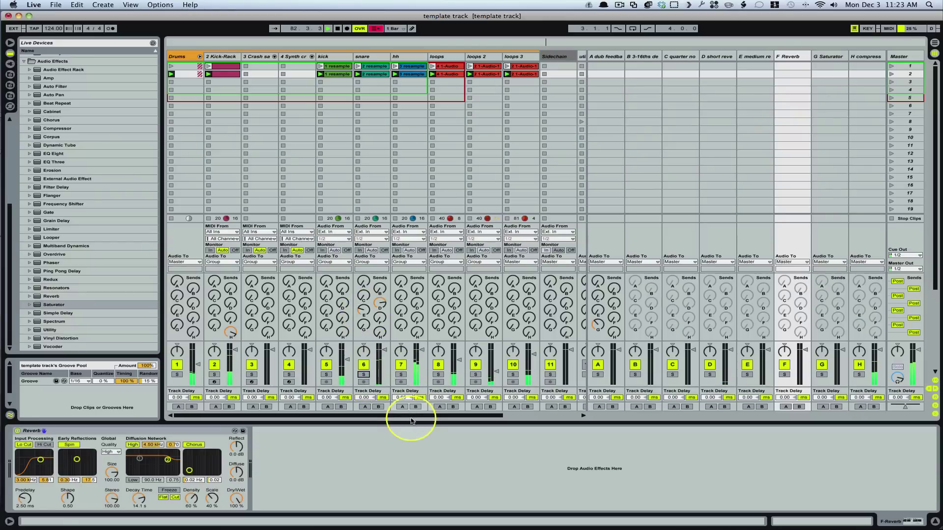
- Hide the return tracks and raise the 17 Sample track's volume to -37.0 dB during playback
{"action": "left_click_drag", "start_coordinate": [416, 419], "coordinate": [495, 419]}
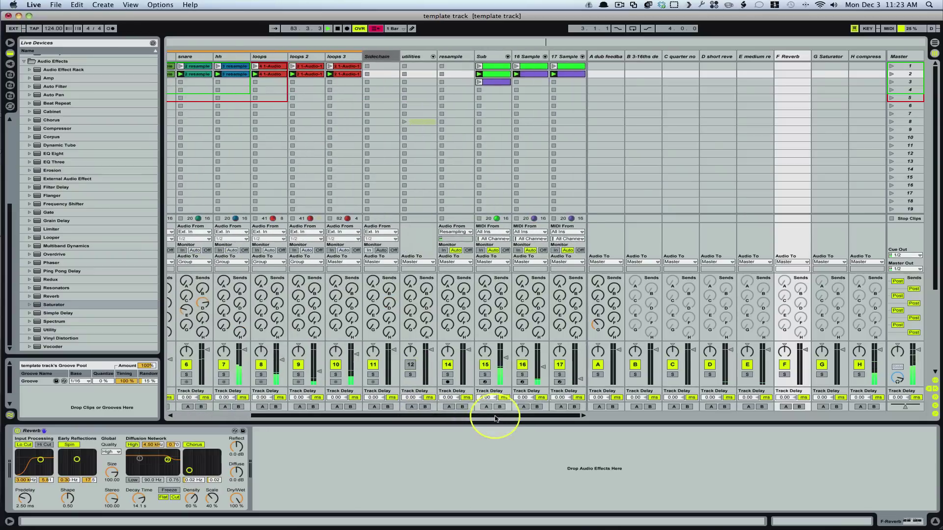
{"action": "left_click", "coordinate": [934, 389]}
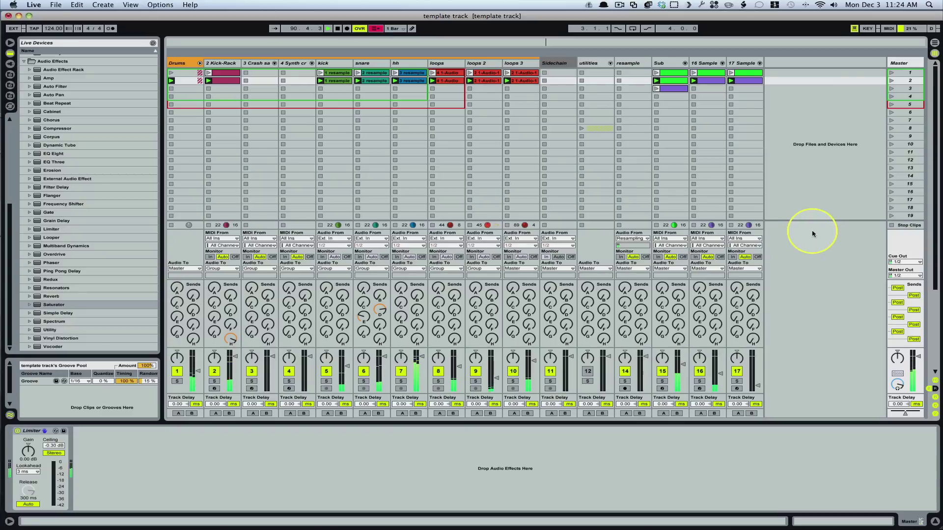
{"action": "left_click_drag", "start_coordinate": [757, 388], "coordinate": [757, 385]}
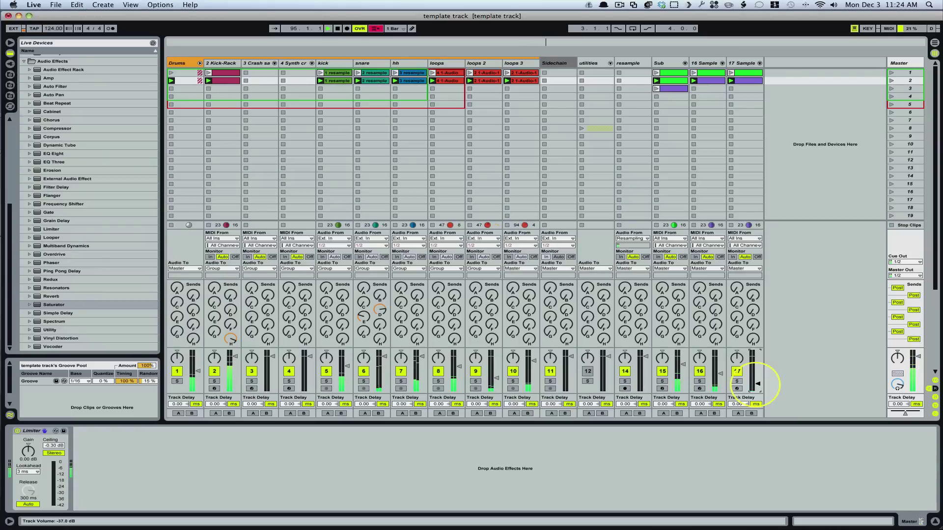